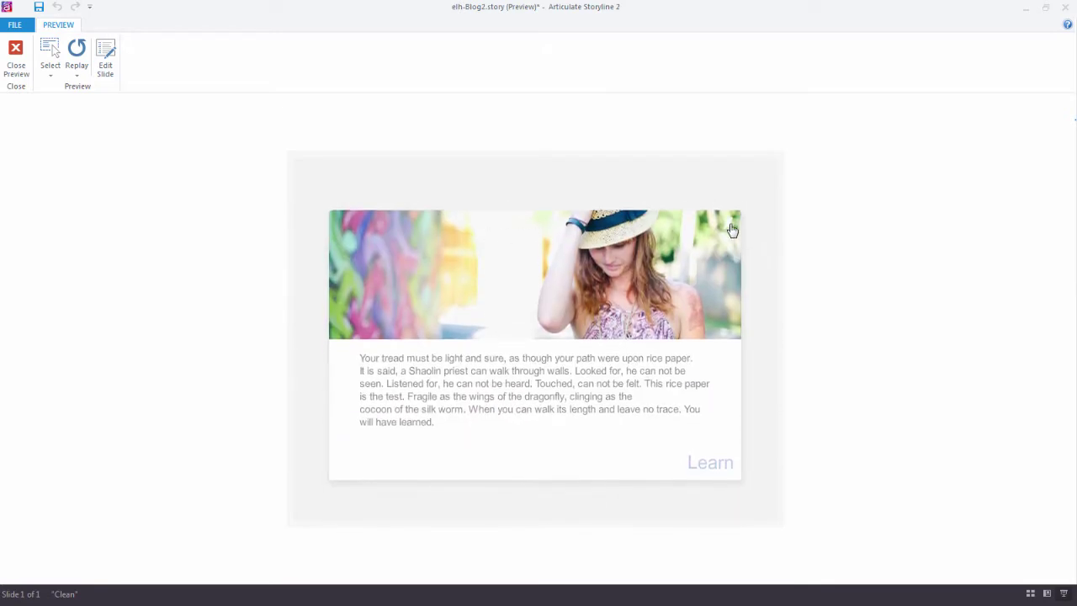
# Step: Preview the finished card interaction by opening and closing the Explore, Enlighten and Persevere cards
pyautogui.click(729, 231)
pyautogui.click(725, 252)
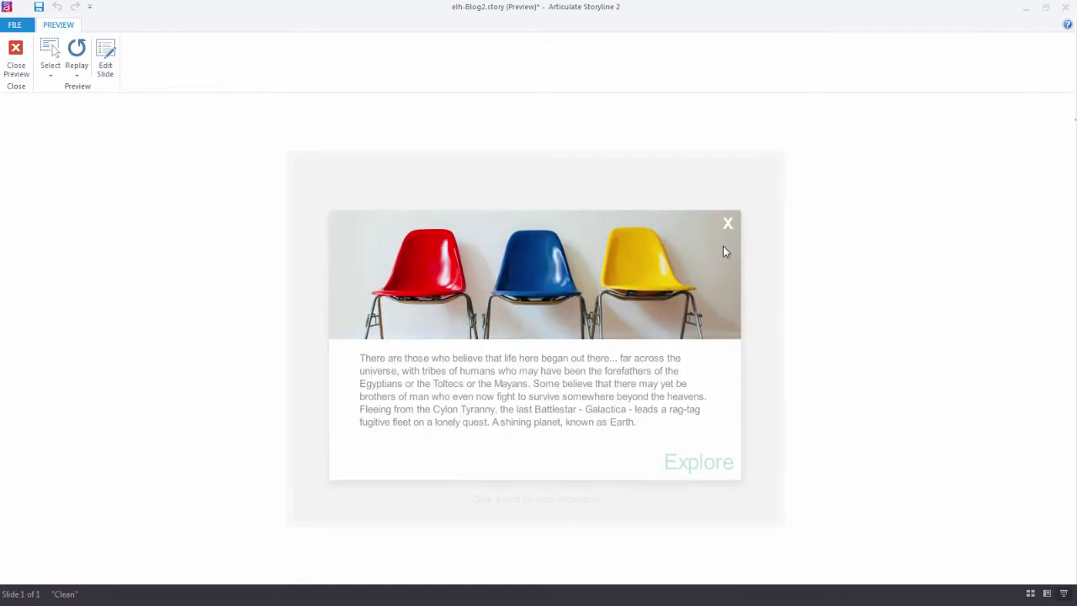
pyautogui.click(729, 227)
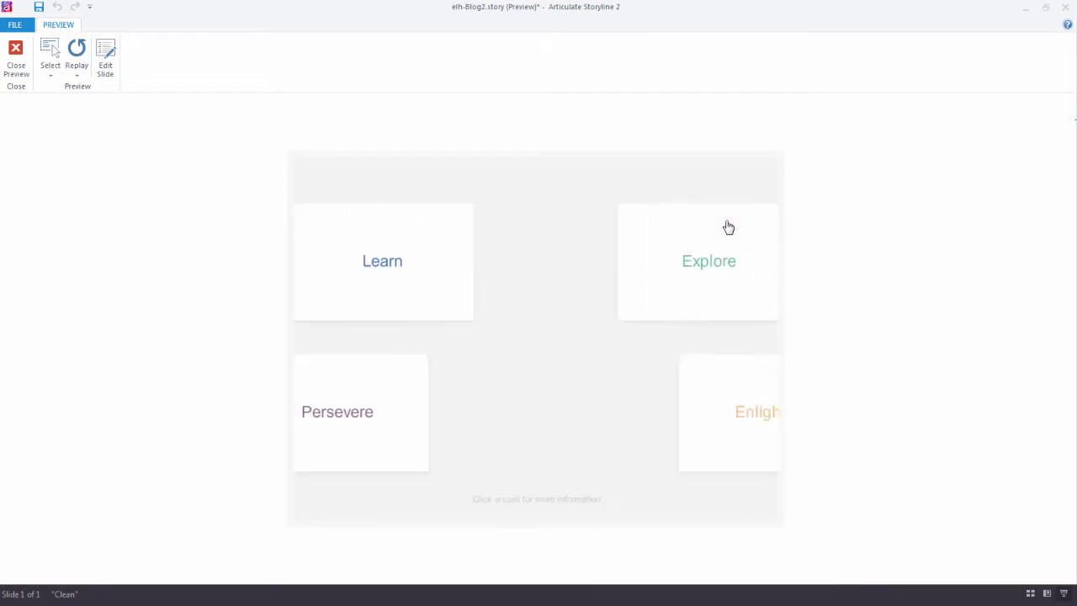
pyautogui.click(684, 380)
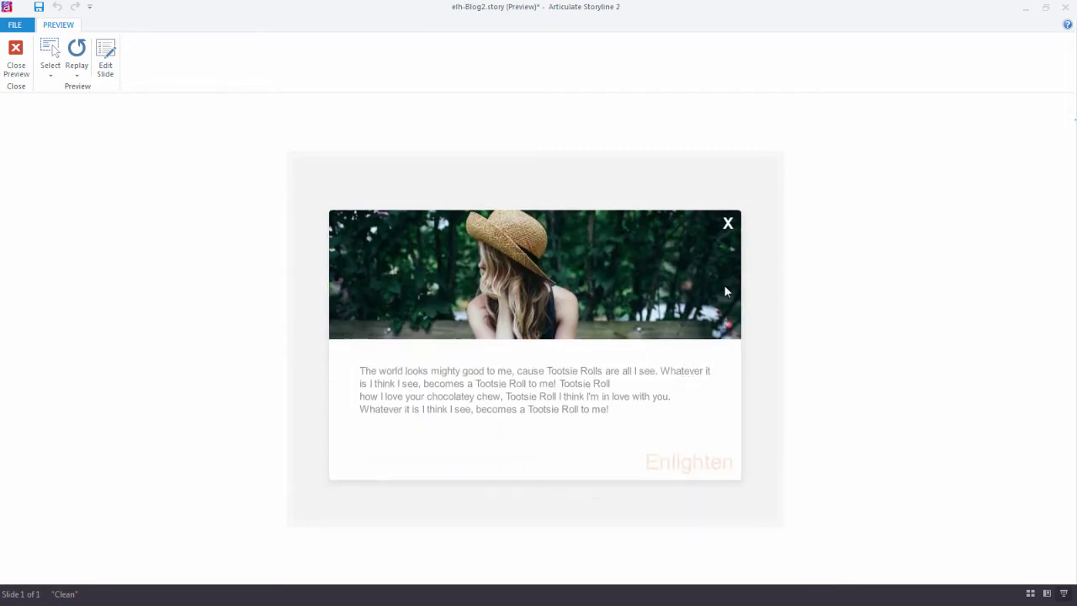
pyautogui.click(730, 224)
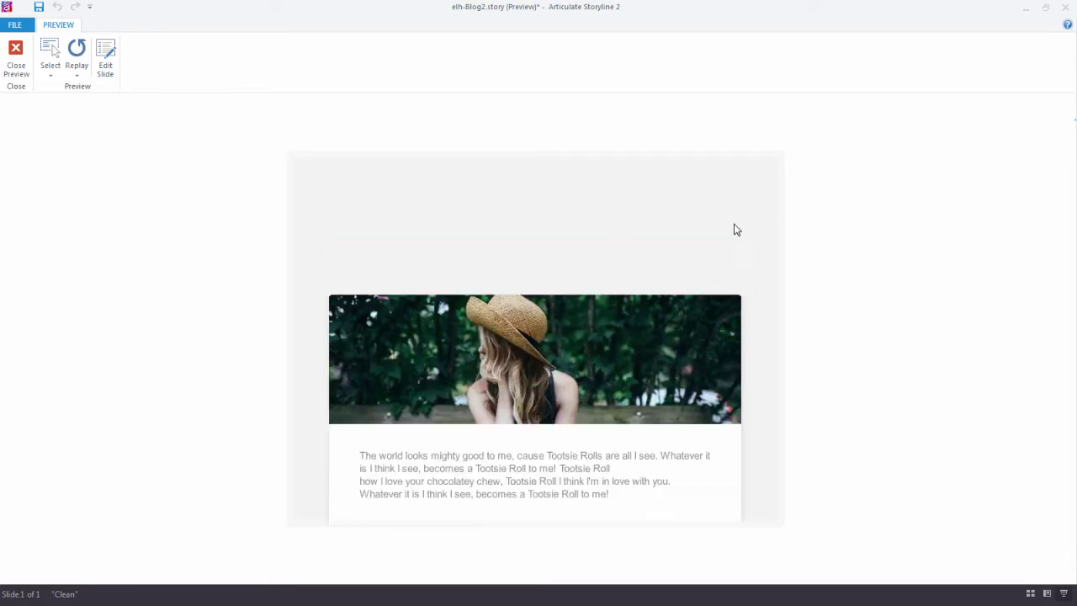
pyautogui.click(430, 399)
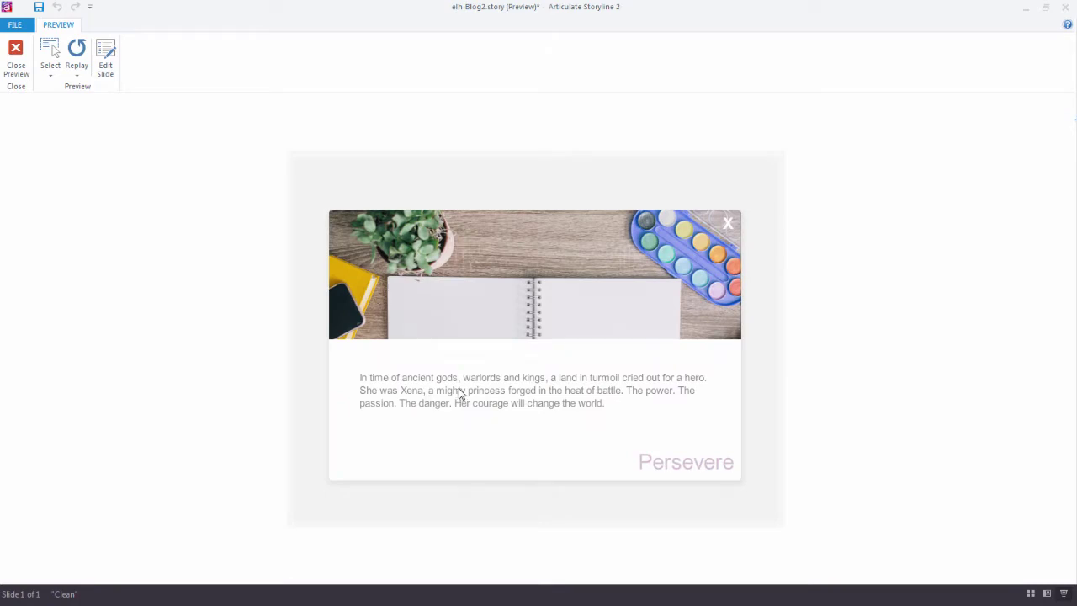
pyautogui.click(730, 224)
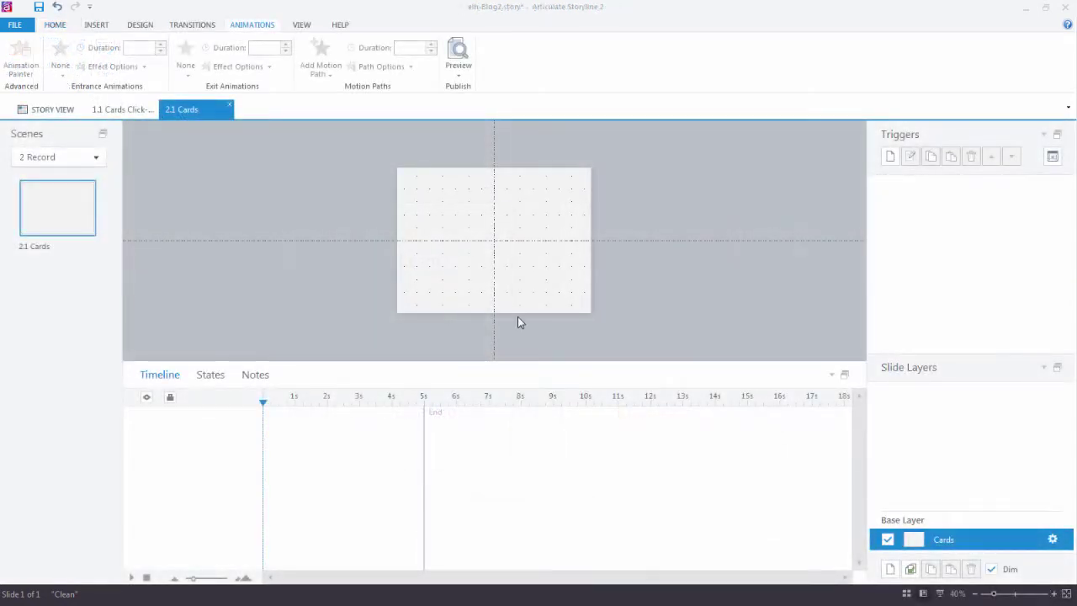
# Step: Draw a rounded rectangle in the upper-left quarter of the blank Cards slide
pyautogui.click(97, 25)
pyautogui.click(244, 61)
pyautogui.click(293, 101)
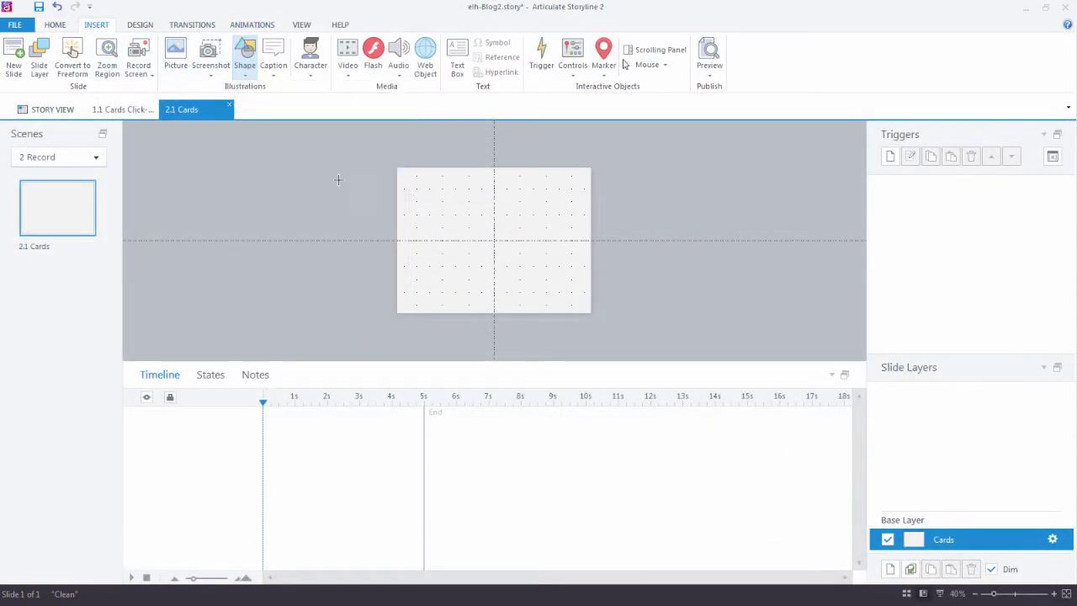
pyautogui.moveTo(409, 186)
pyautogui.mouseDown()
pyautogui.moveTo(483, 260)
pyautogui.moveTo(491, 240)
pyautogui.mouseUp()
# Step: Give the rounded rectangle a solid white fill and a white outline
pyautogui.rightClick(487, 233)
pyautogui.click(536, 479)
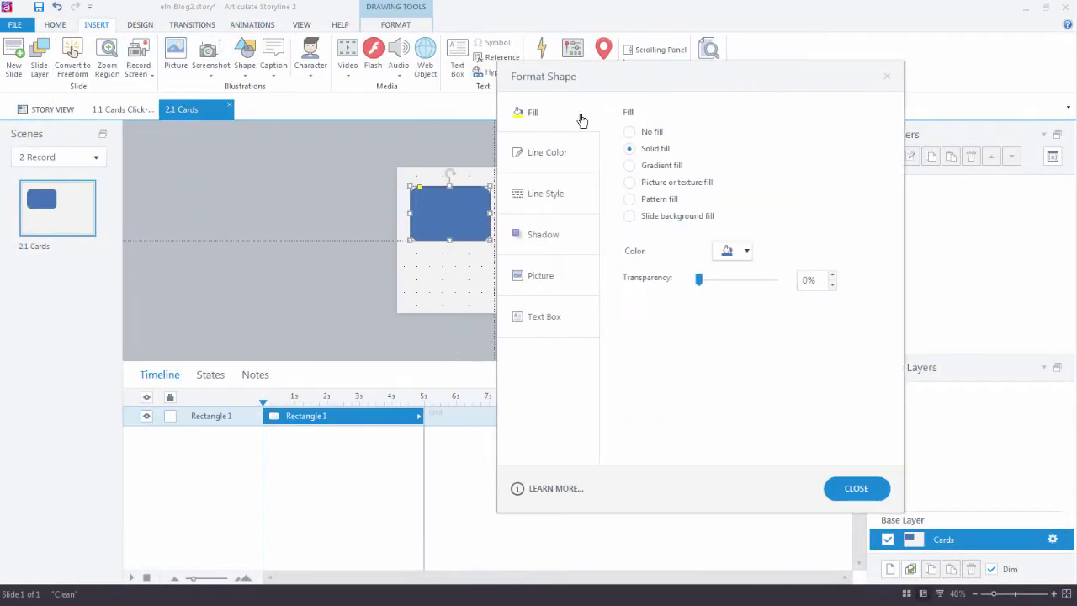
pyautogui.click(769, 250)
pyautogui.click(754, 286)
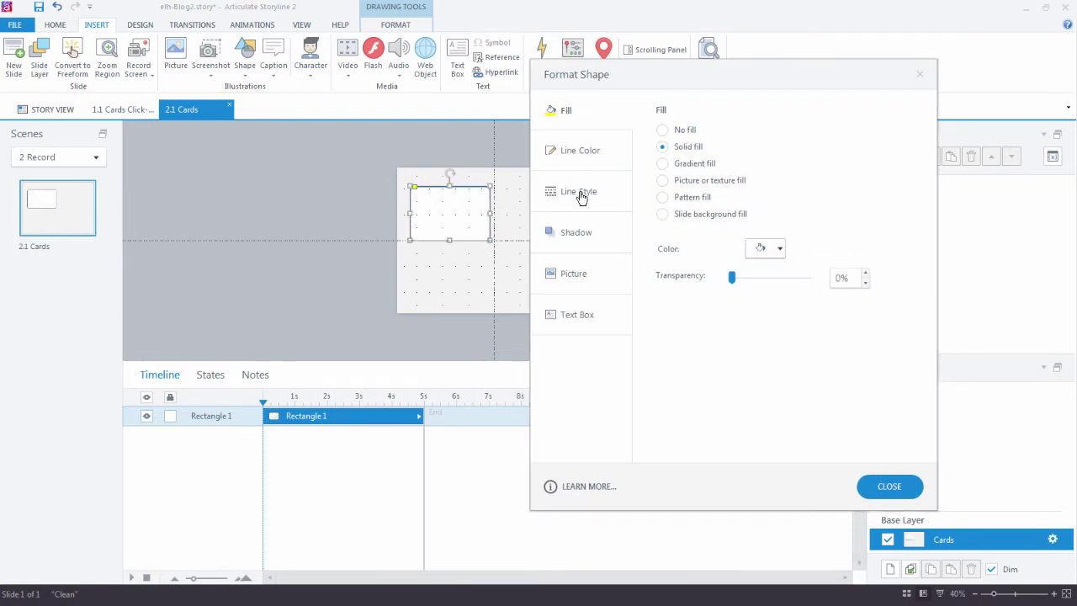
pyautogui.click(579, 193)
pyautogui.click(579, 150)
pyautogui.click(774, 197)
pyautogui.click(754, 234)
# Step: Apply a shadow preset to the rectangle with 75% transparency, 7px blur, 90° angle and 2px distance
pyautogui.click(576, 232)
pyautogui.click(781, 136)
pyautogui.click(805, 390)
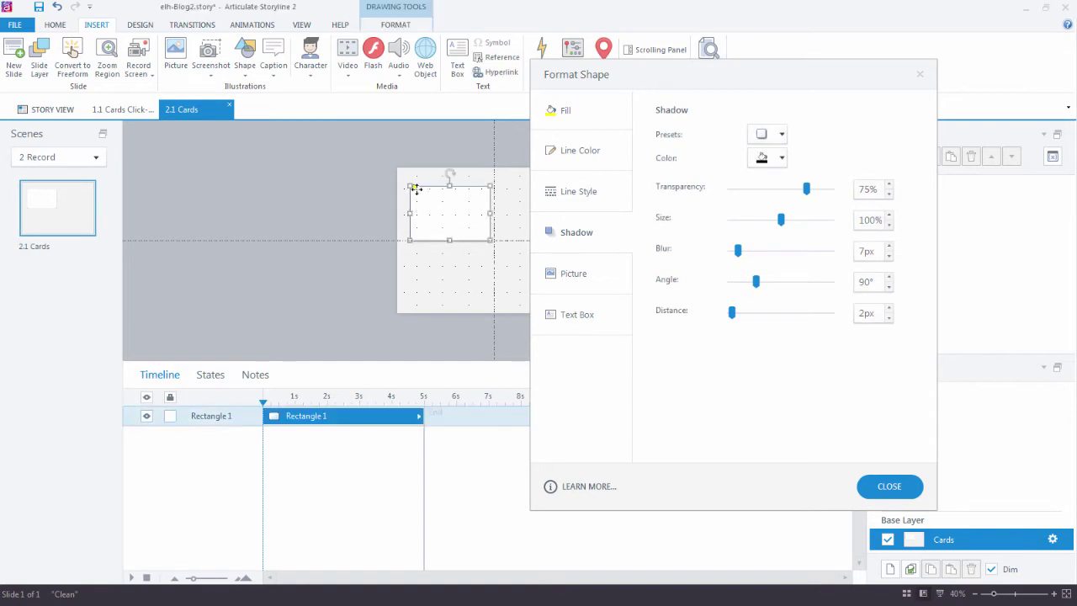
pyautogui.scroll(2, 423, 193)
pyautogui.click(920, 74)
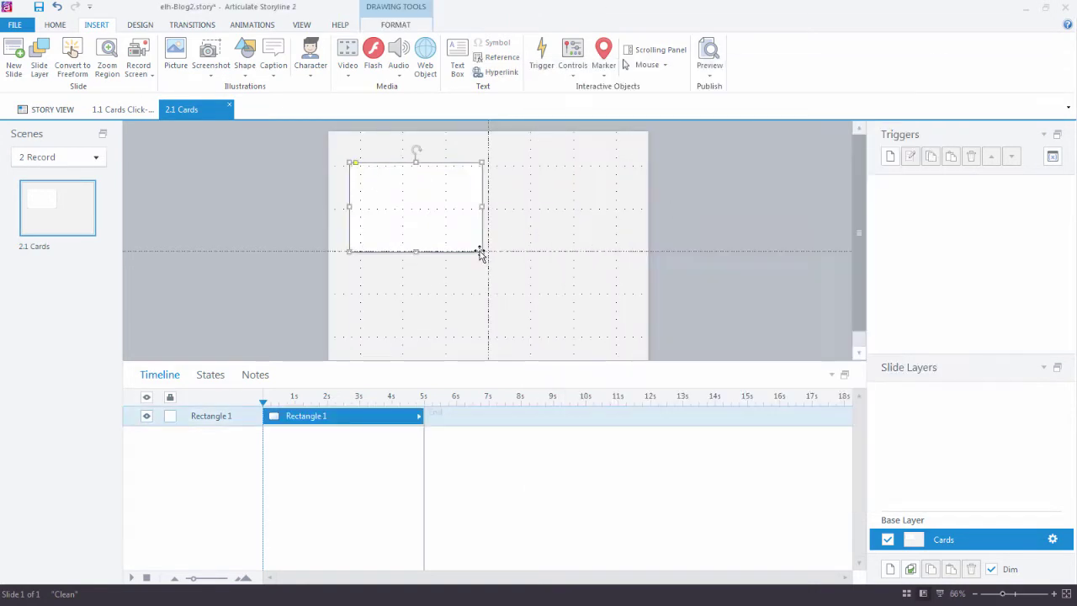
# Step: Set the rectangle's height to 173 px and its width to 269 px
pyautogui.rightClick(481, 249)
pyautogui.click(534, 489)
pyautogui.write('173')
pyautogui.press('Tab')
pyautogui.write('269')
pyautogui.press('Tab')
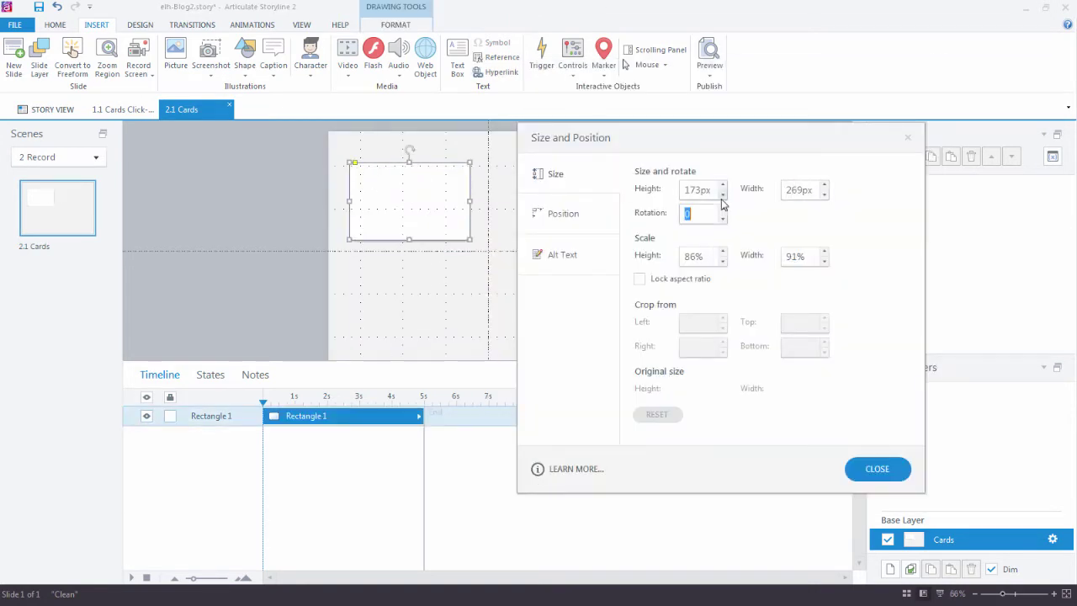
pyautogui.click(877, 468)
# Step: Label the rectangle "Card 1" in enlarged blue text
pyautogui.click(55, 24)
pyautogui.click(350, 67)
pyautogui.click(366, 90)
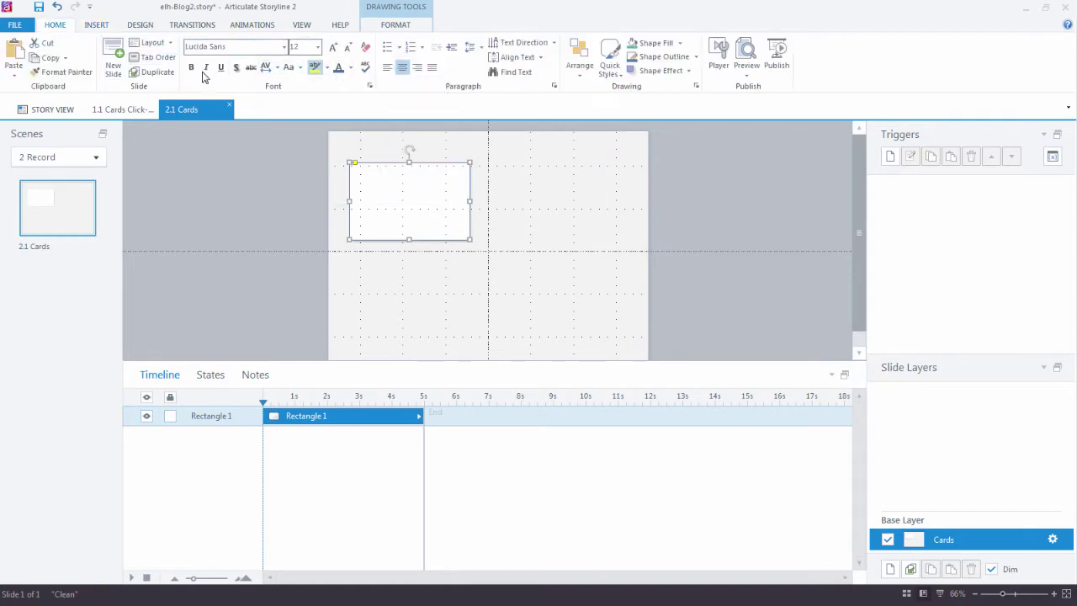
pyautogui.write('Card 1')
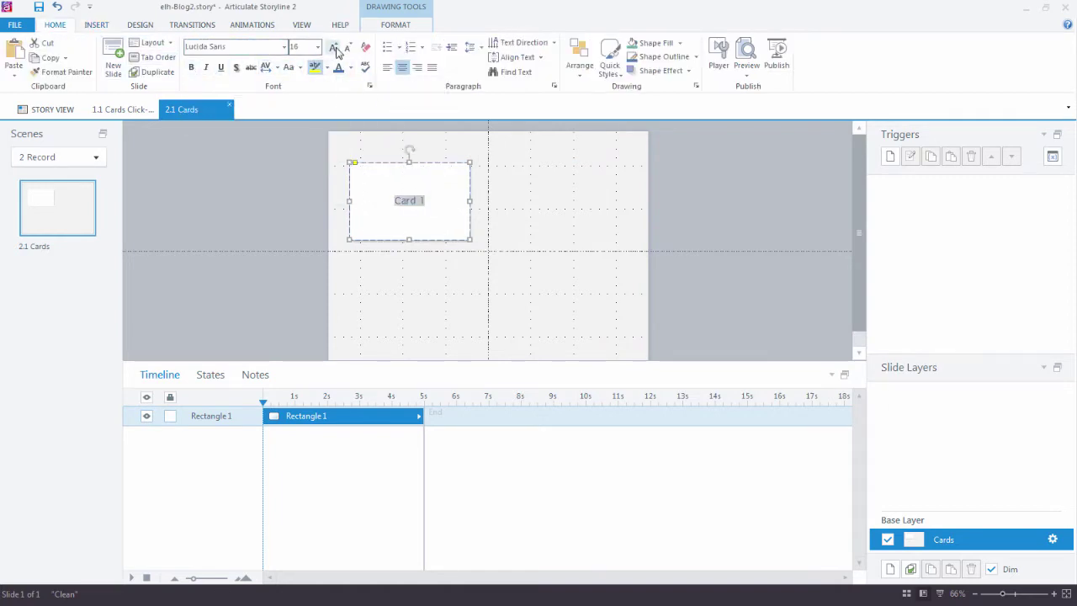
pyautogui.click(581, 223)
pyautogui.click(359, 169)
pyautogui.click(552, 173)
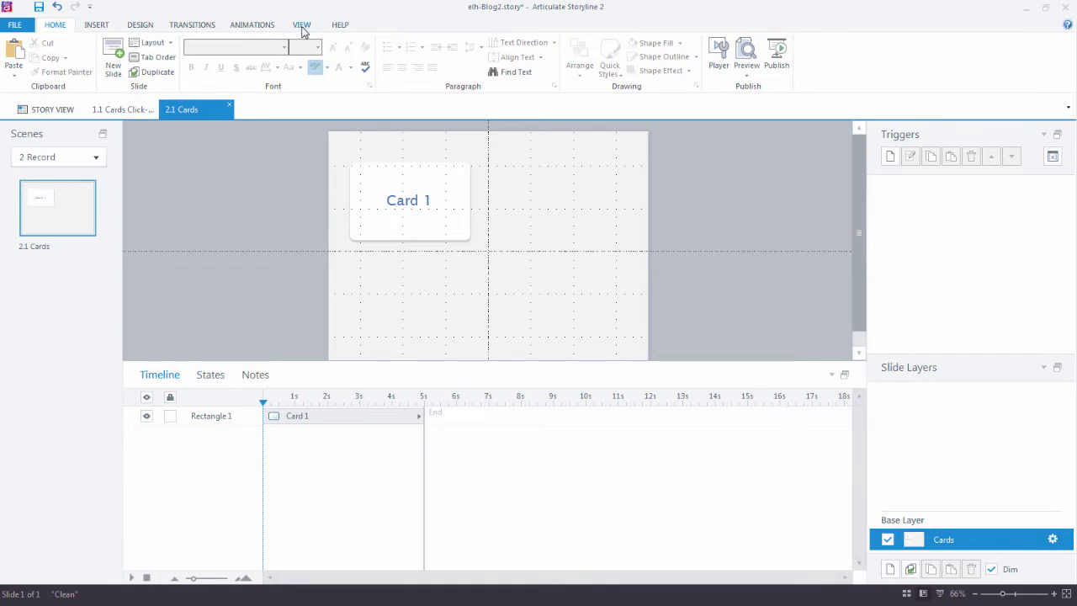
# Step: Add a line motion path to the Card 1 rectangle and set its direction to Left
pyautogui.click(268, 28)
pyautogui.moveTo(333, 160); pyautogui.dragTo(547, 281)
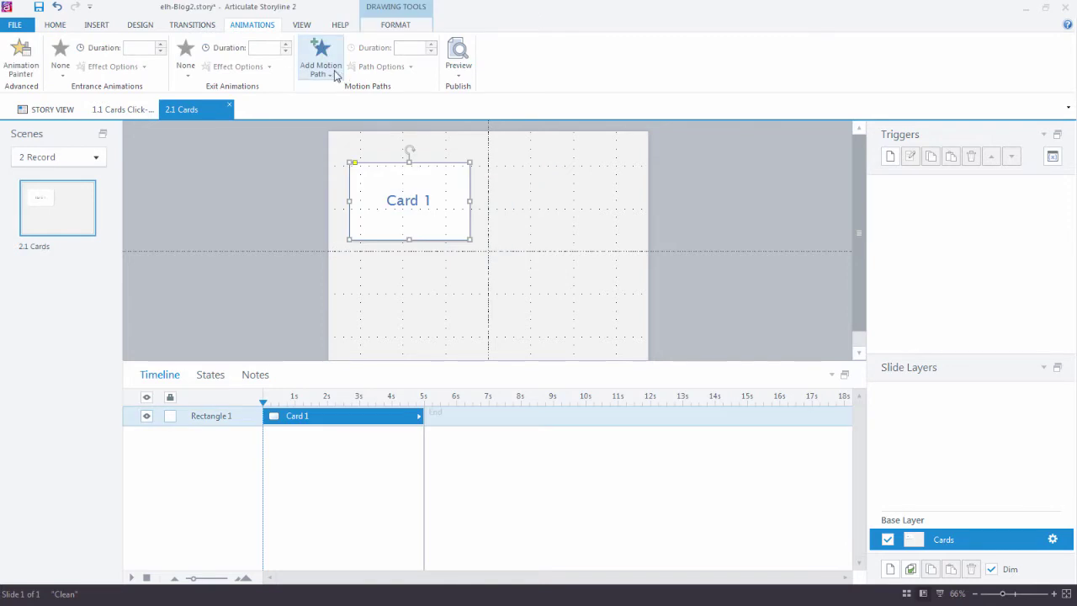
pyautogui.click(320, 61)
pyautogui.click(334, 110)
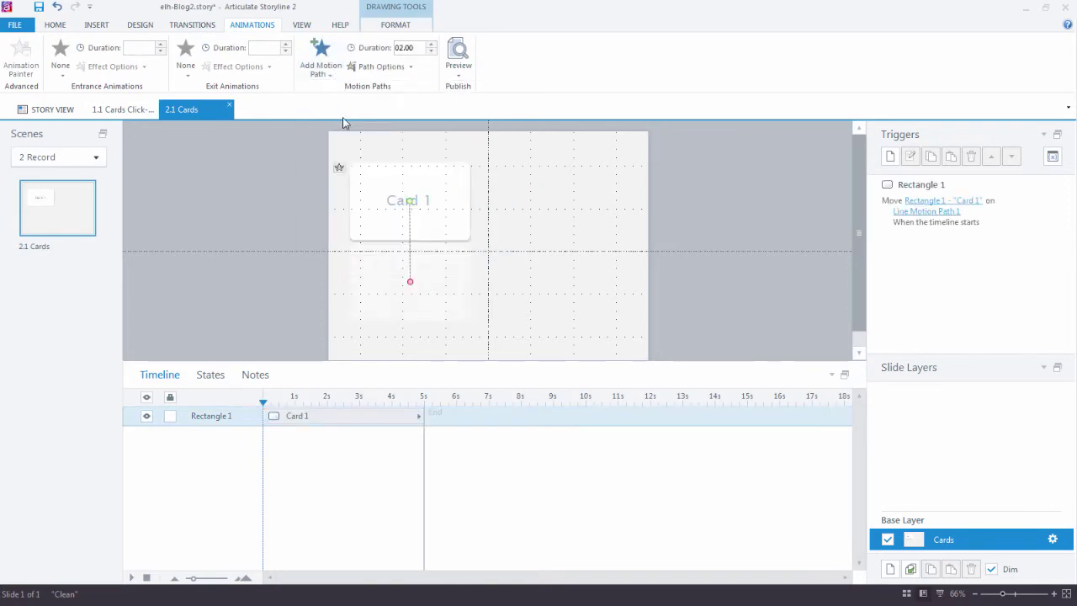
pyautogui.click(381, 66)
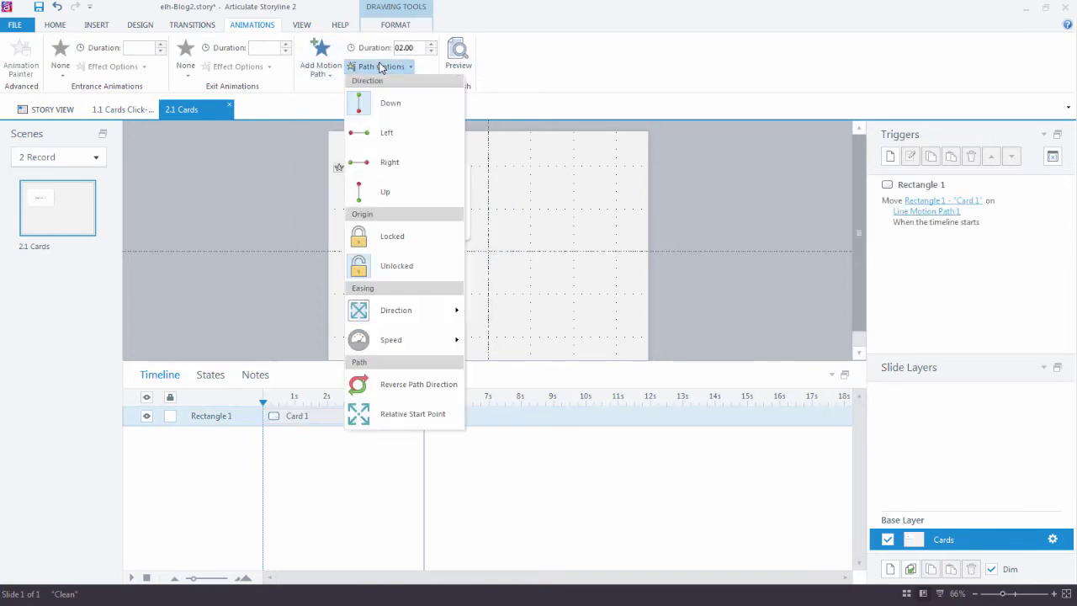
pyautogui.click(444, 140)
# Step: Set the motion path's duration to 0.5 seconds and extend its end point fully off the slide's left side
pyautogui.click(412, 48)
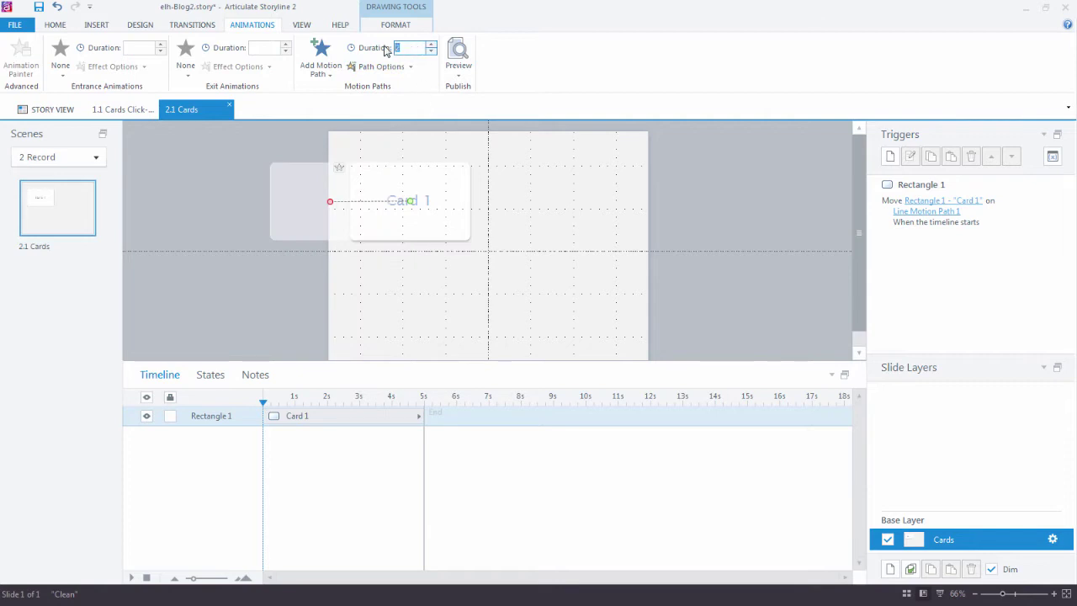
pyautogui.write('0.5')
pyautogui.press('Return')
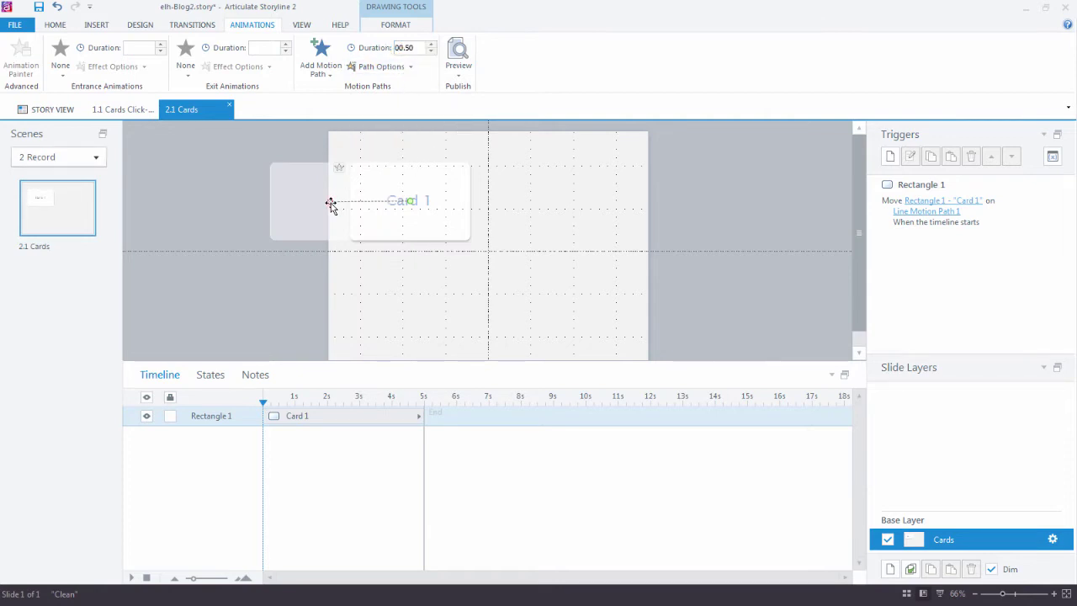
pyautogui.moveTo(331, 205); pyautogui.dragTo(260, 194)
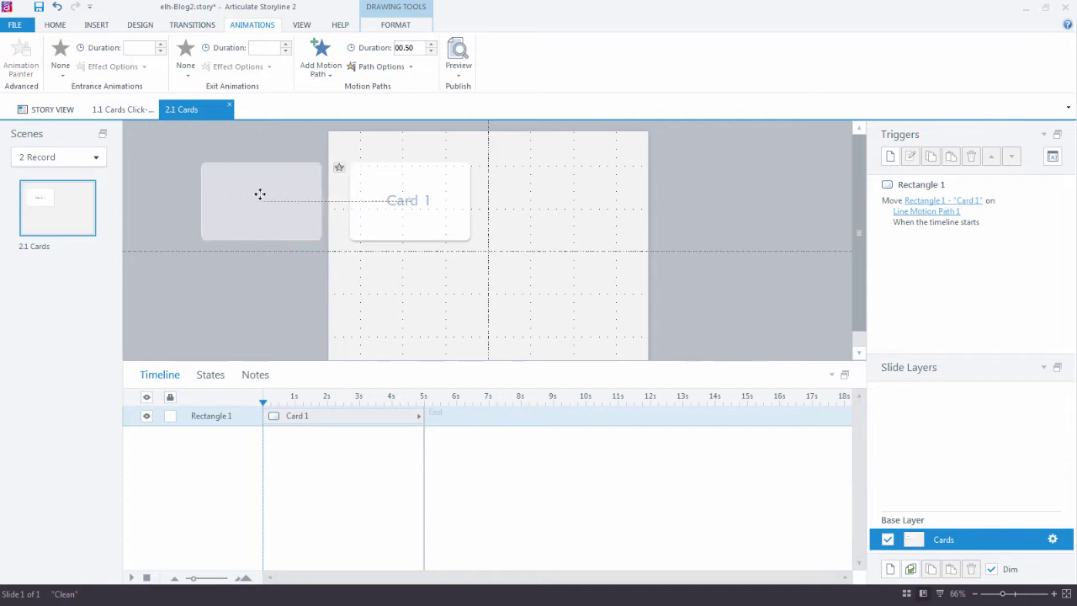
# Step: Reverse the path direction so the card travels from off the slide to its place on it
pyautogui.click(389, 68)
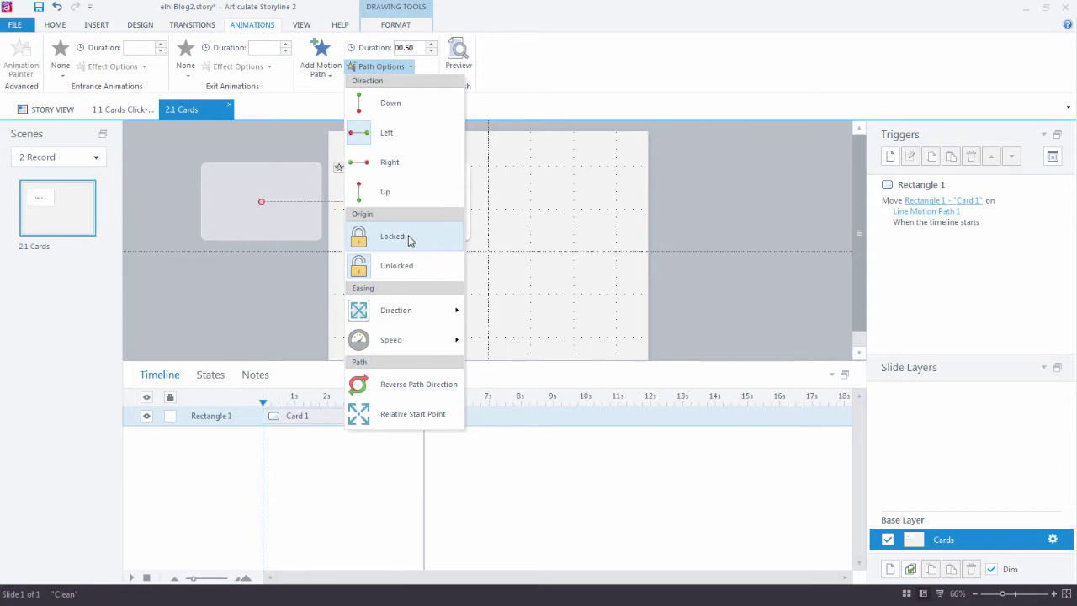
pyautogui.click(428, 384)
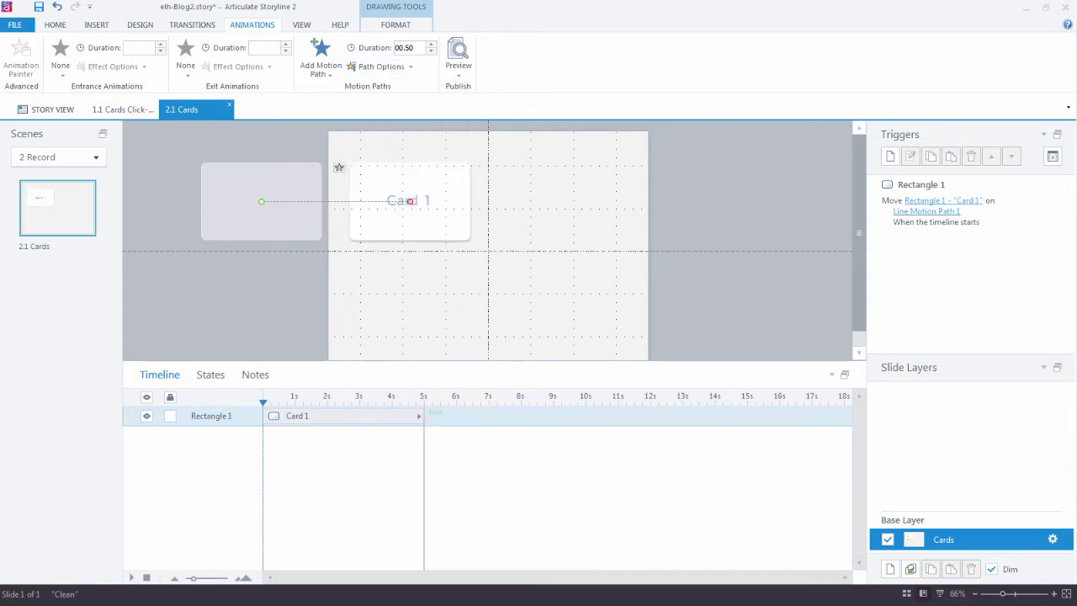
pyautogui.press('Escape')
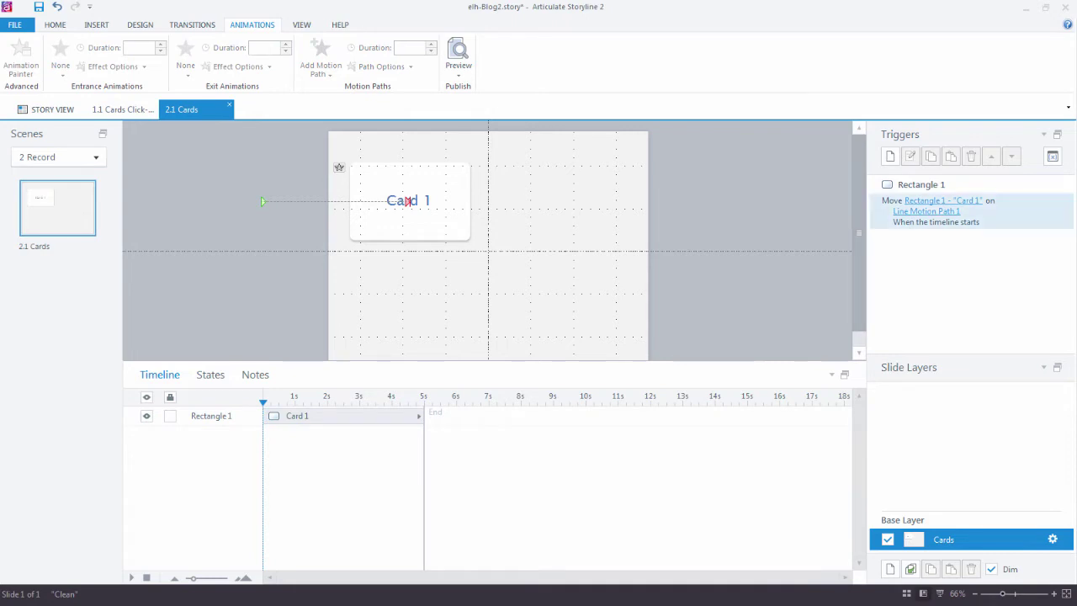
# Step: Rename the rectangle's timeline object as card1
pyautogui.doubleClick(212, 416)
pyautogui.write('car')
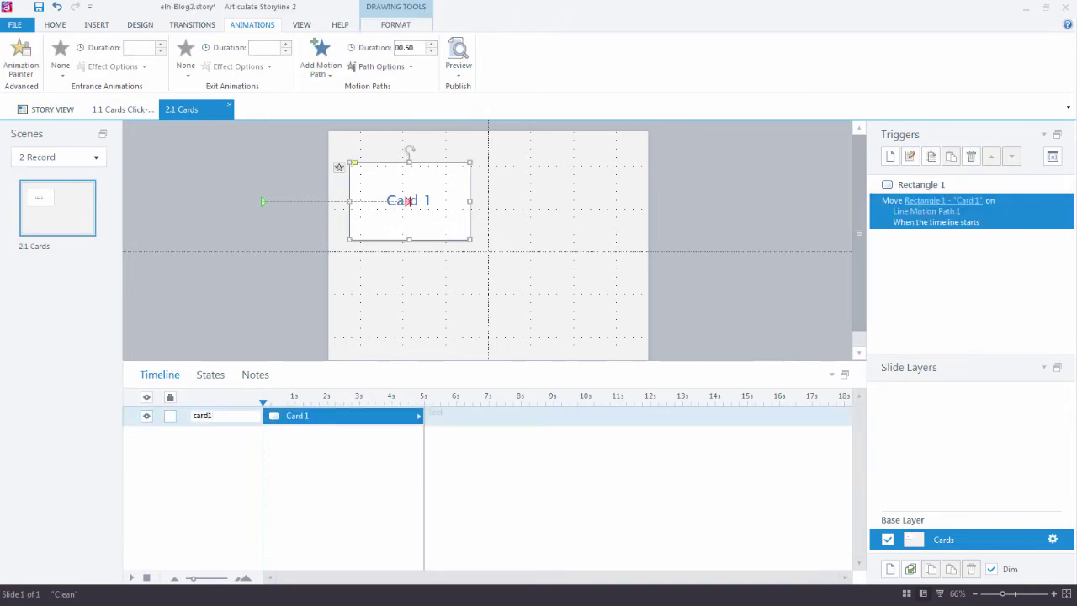
pyautogui.write('d1')
pyautogui.press('Return')
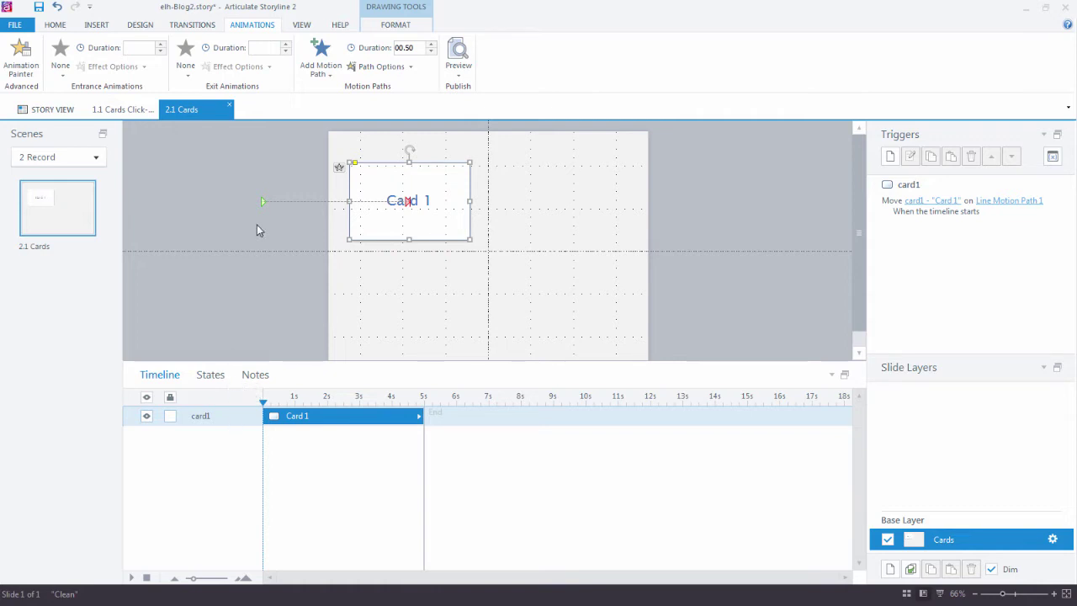
# Step: Reverse card1's motion path again so that it ends off the slide's left side
pyautogui.click(261, 203)
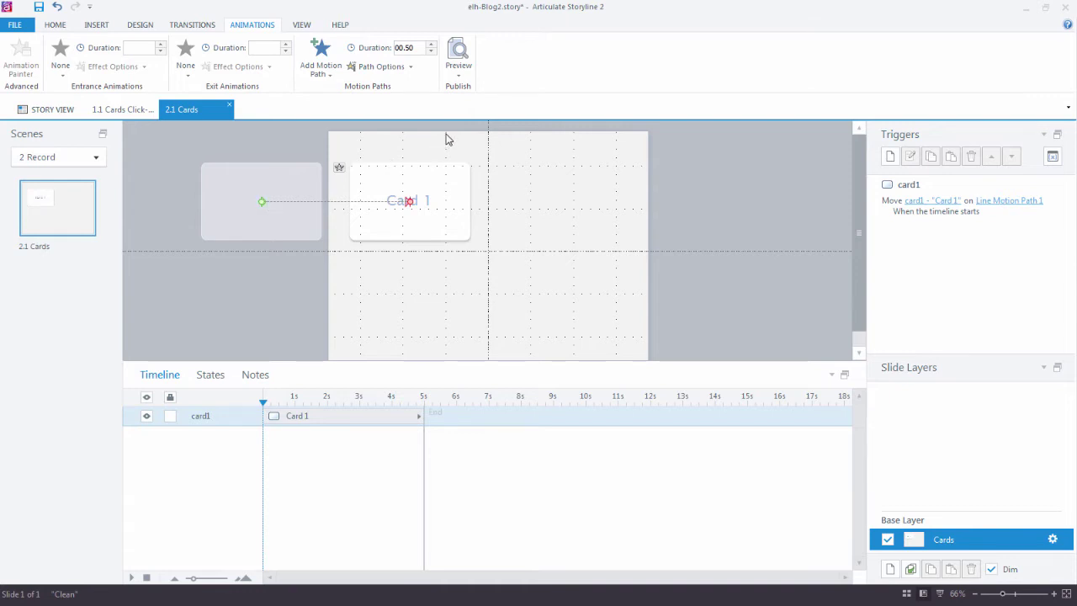
pyautogui.click(372, 68)
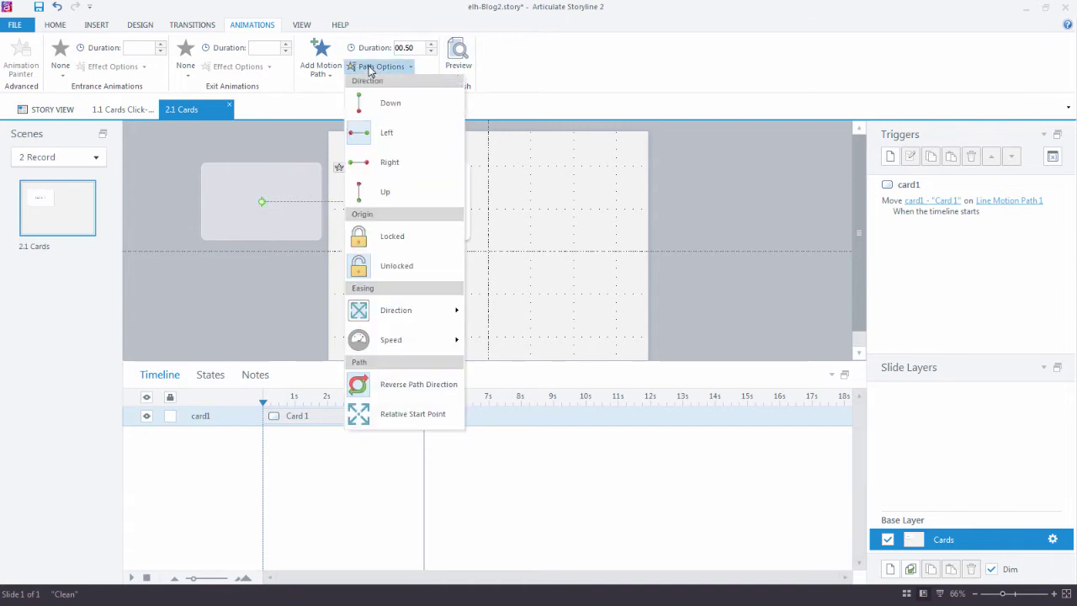
pyautogui.click(422, 383)
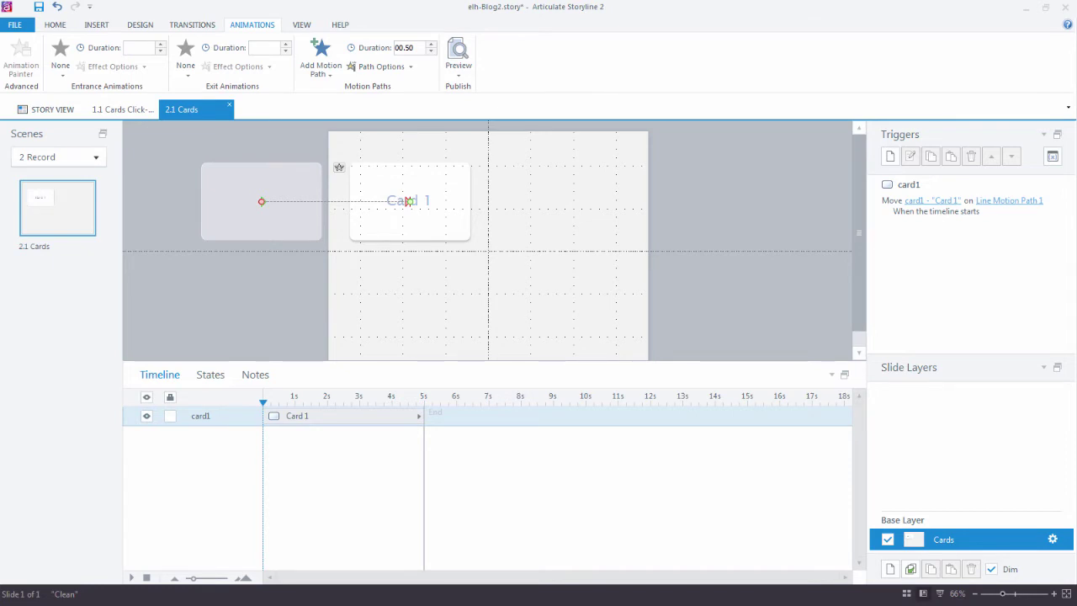
# Step: Add a trigger that shows a new layer when the user clicks card1, and name that layer Card1
pyautogui.click(890, 155)
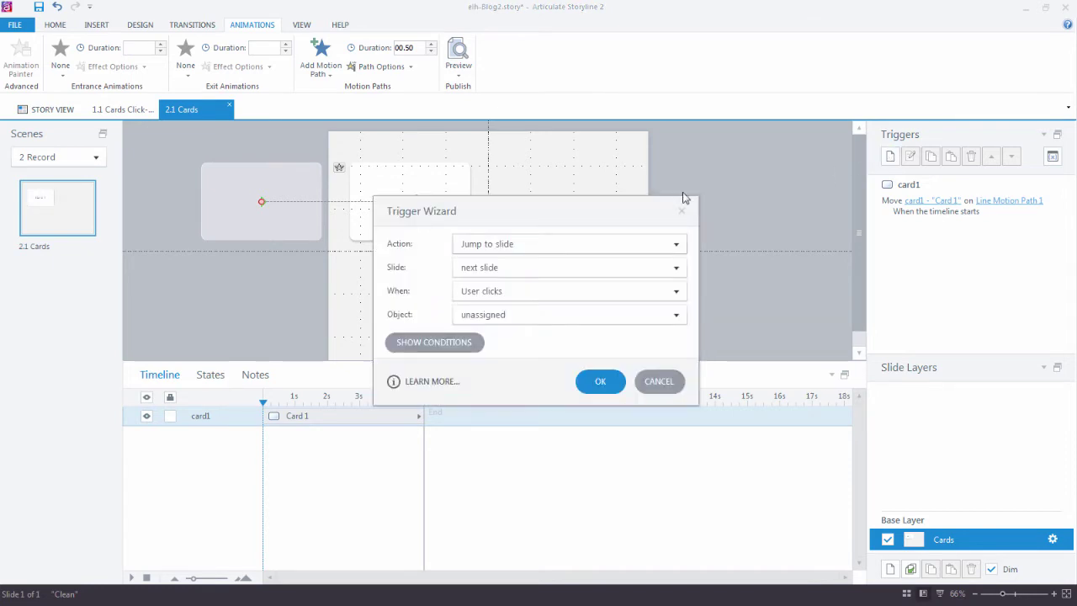
pyautogui.click(569, 243)
pyautogui.click(560, 163)
pyautogui.click(486, 269)
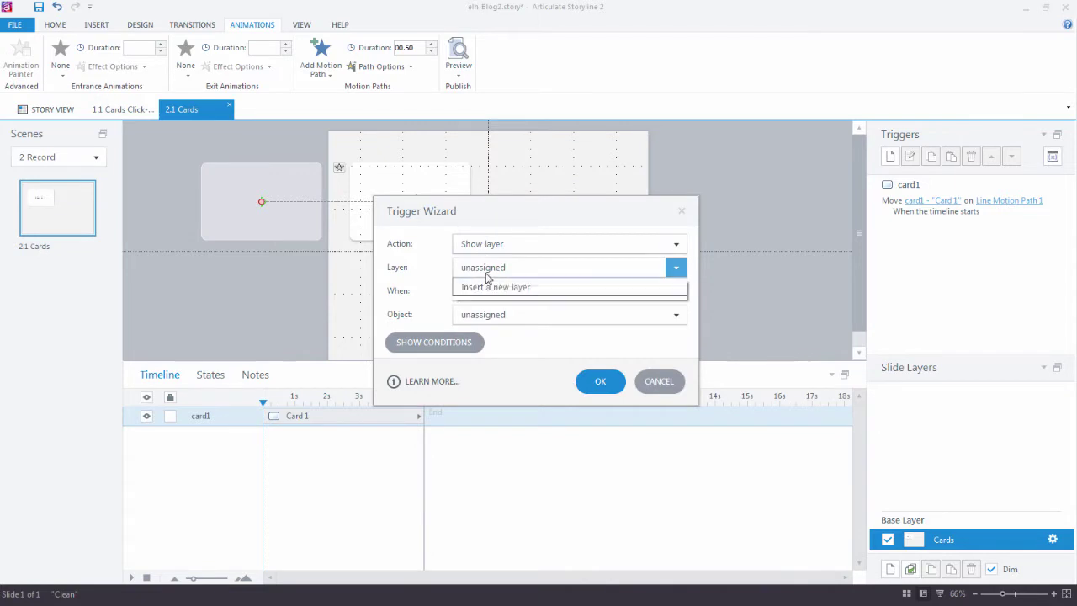
pyautogui.click(488, 300)
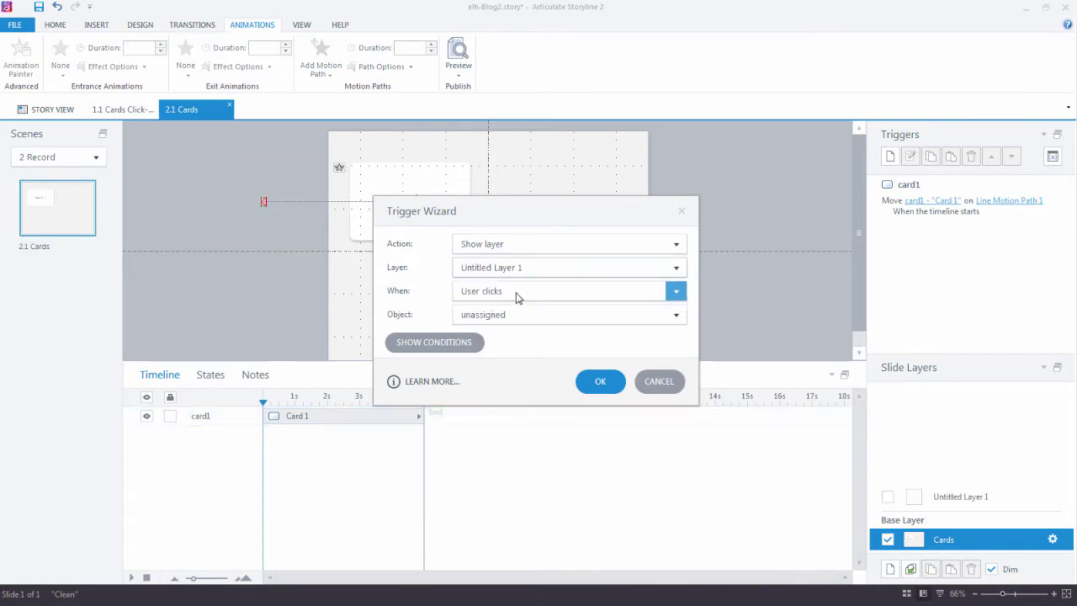
pyautogui.click(516, 314)
pyautogui.click(493, 366)
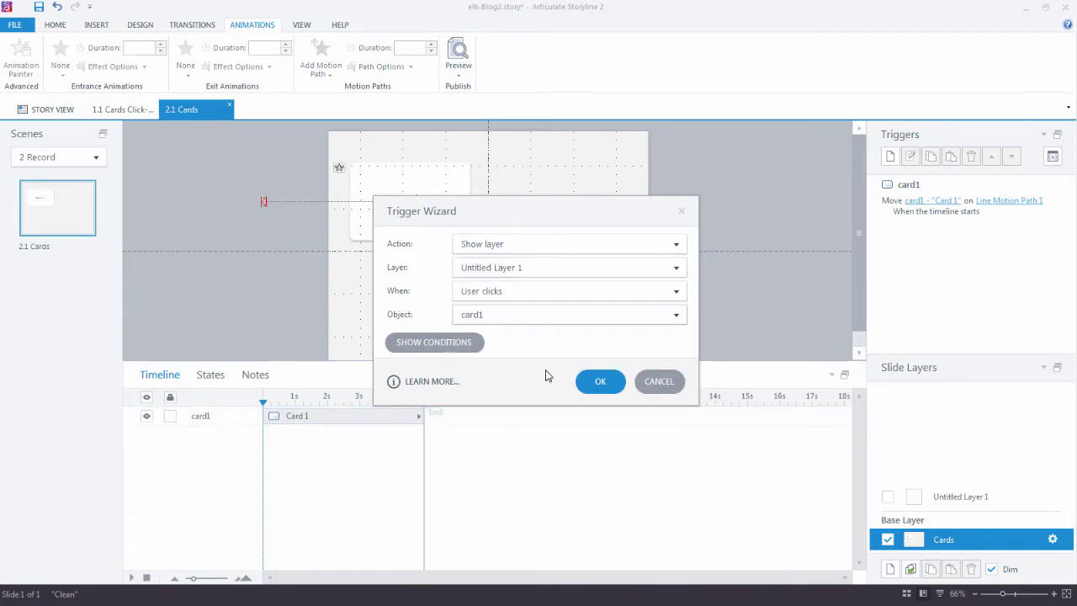
pyautogui.click(599, 381)
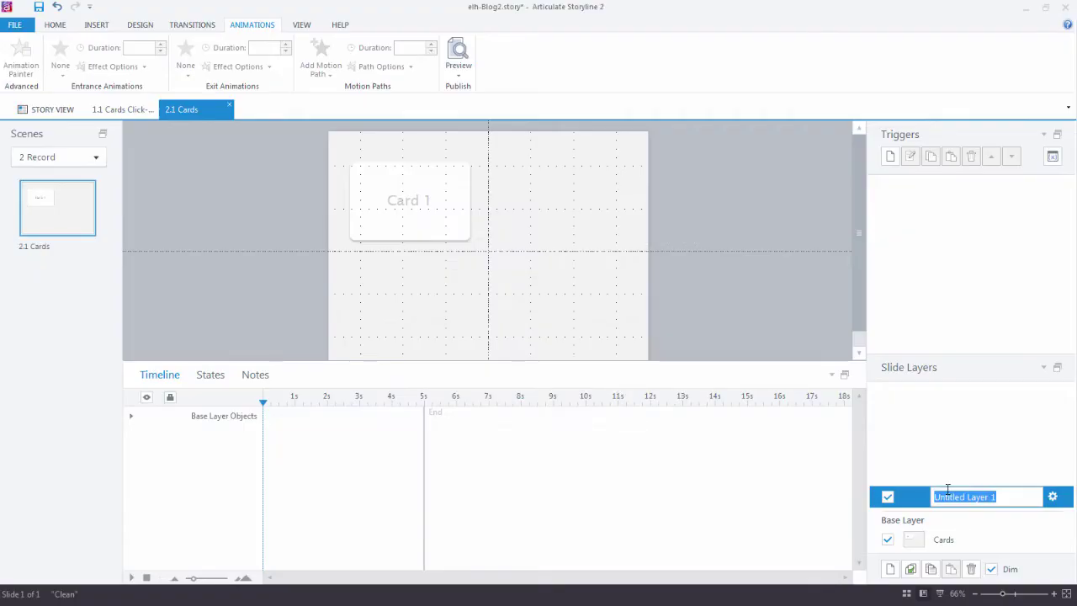
pyautogui.write('Card1')
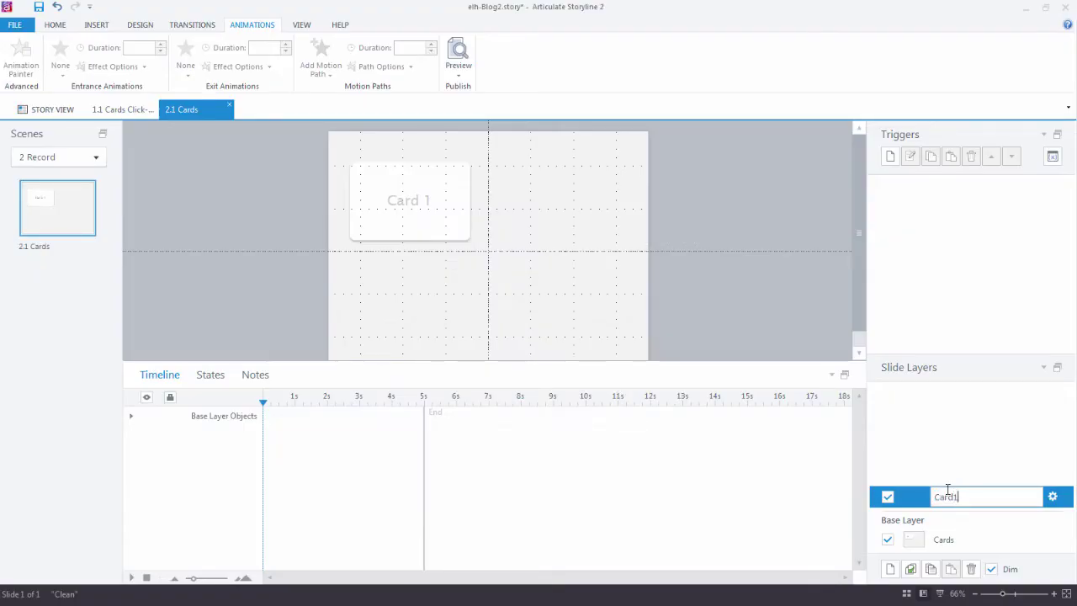
# Step: Copy card1 from the base layer onto the Card1 layer and delete the copy's motion path
pyautogui.press('Return')
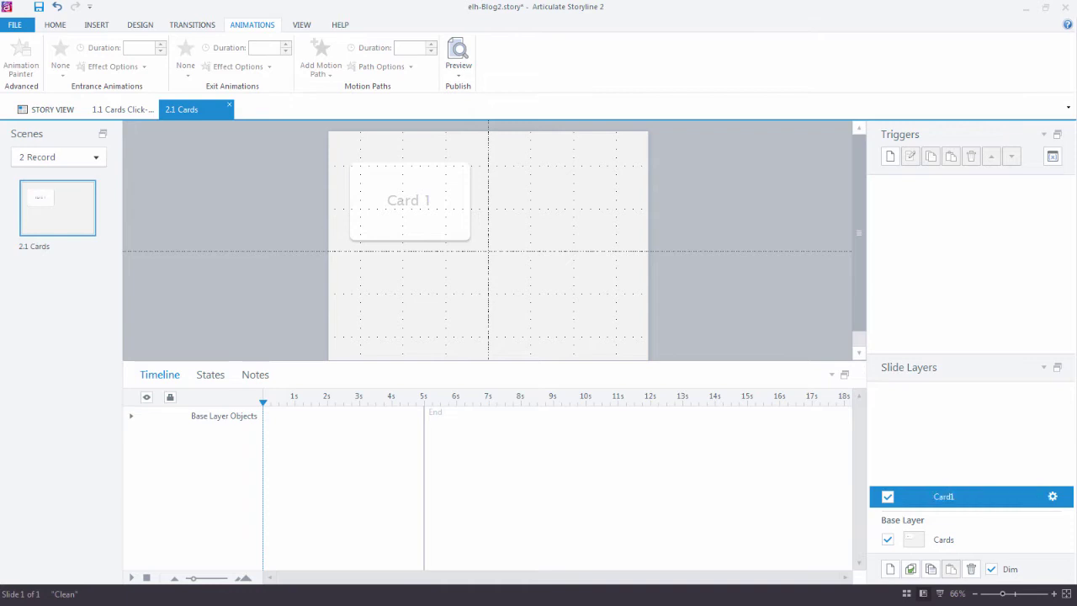
pyautogui.click(943, 542)
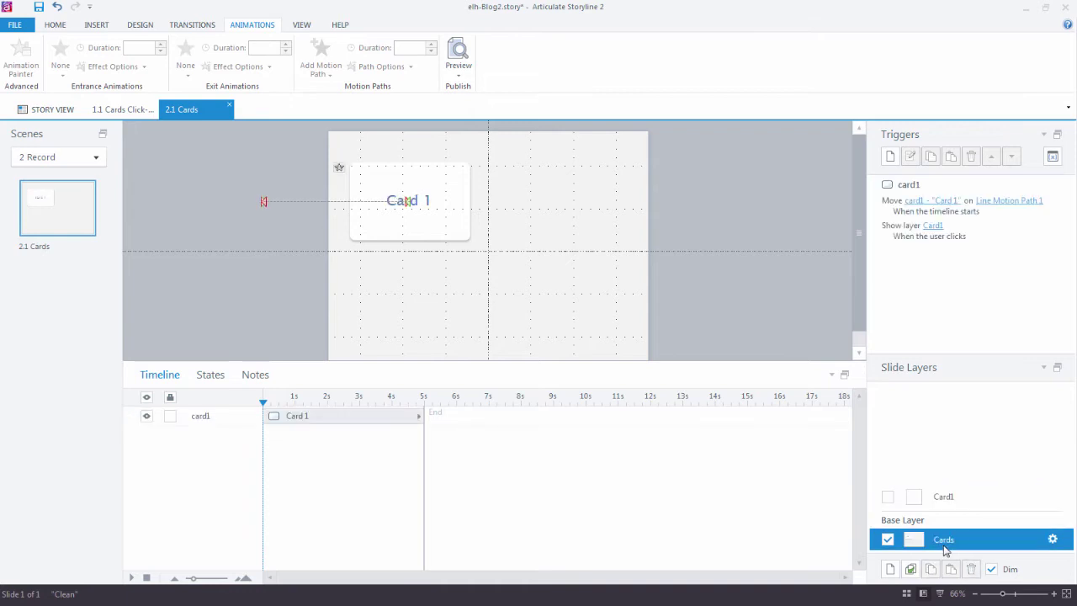
pyautogui.moveTo(318, 157); pyautogui.dragTo(529, 265)
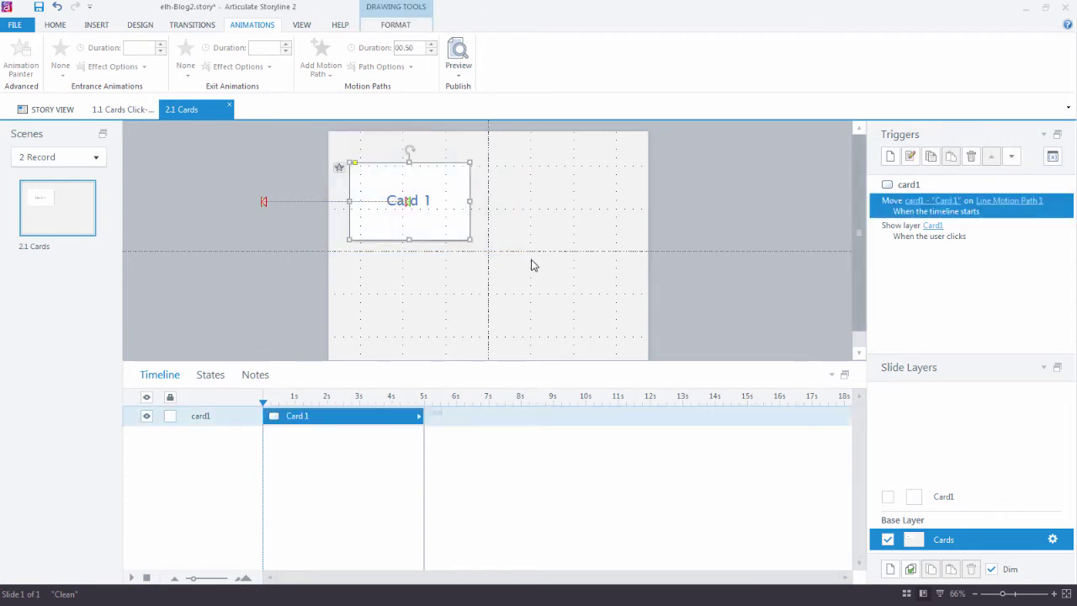
pyautogui.click(965, 502)
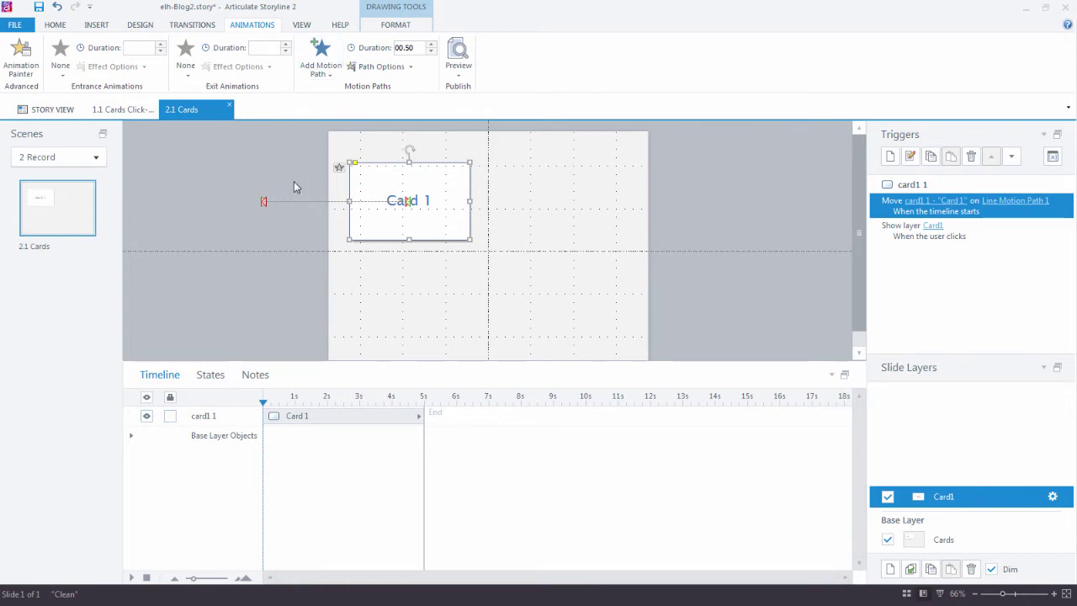
pyautogui.click(265, 201)
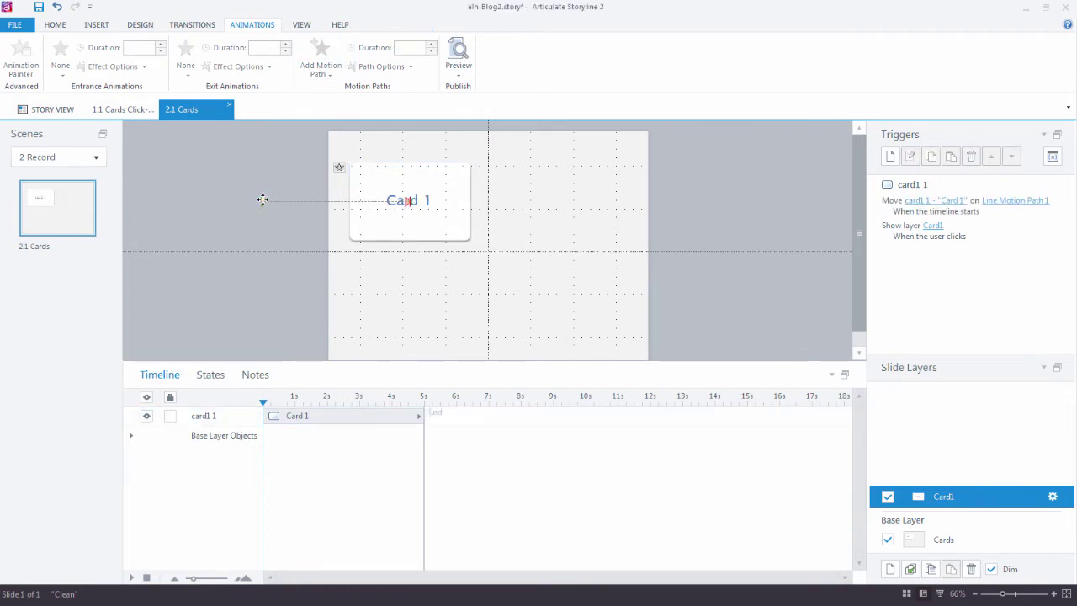
pyautogui.press('Delete')
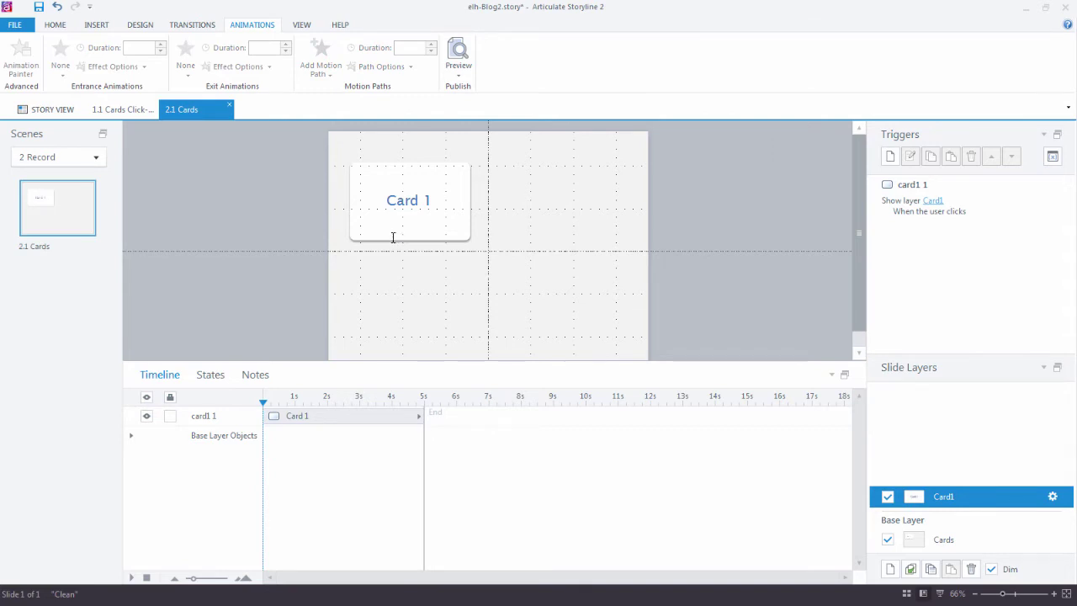
# Step: Enlarge the copied card with its aspect ratio locked at 400 px high and 622 px wide
pyautogui.click(394, 237)
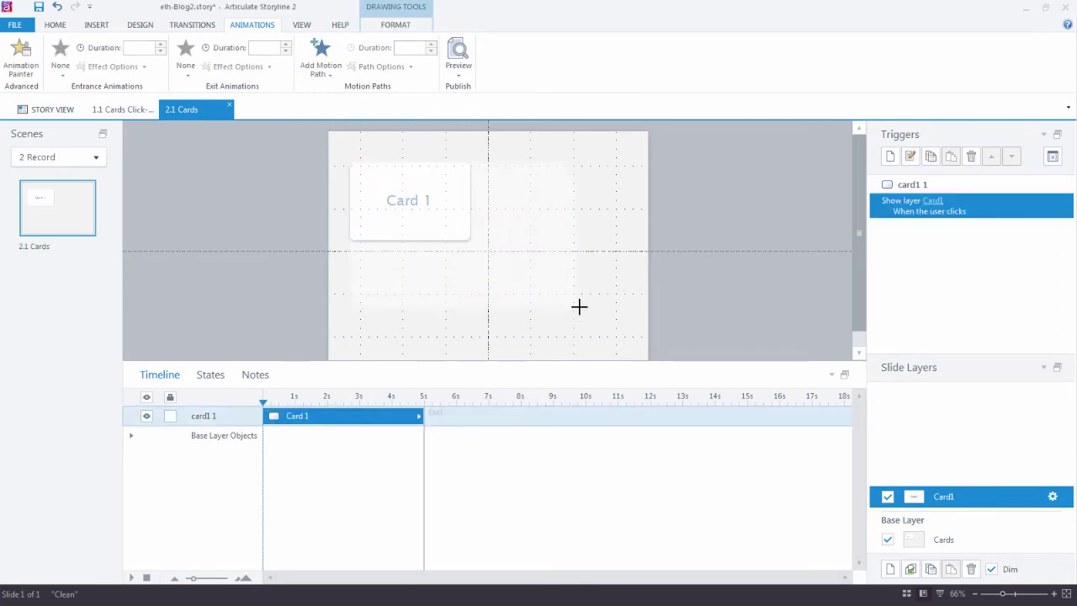
pyautogui.moveTo(628, 343); pyautogui.dragTo(624, 340)
pyautogui.hotkey('ctrl', 'shift', 'Return')
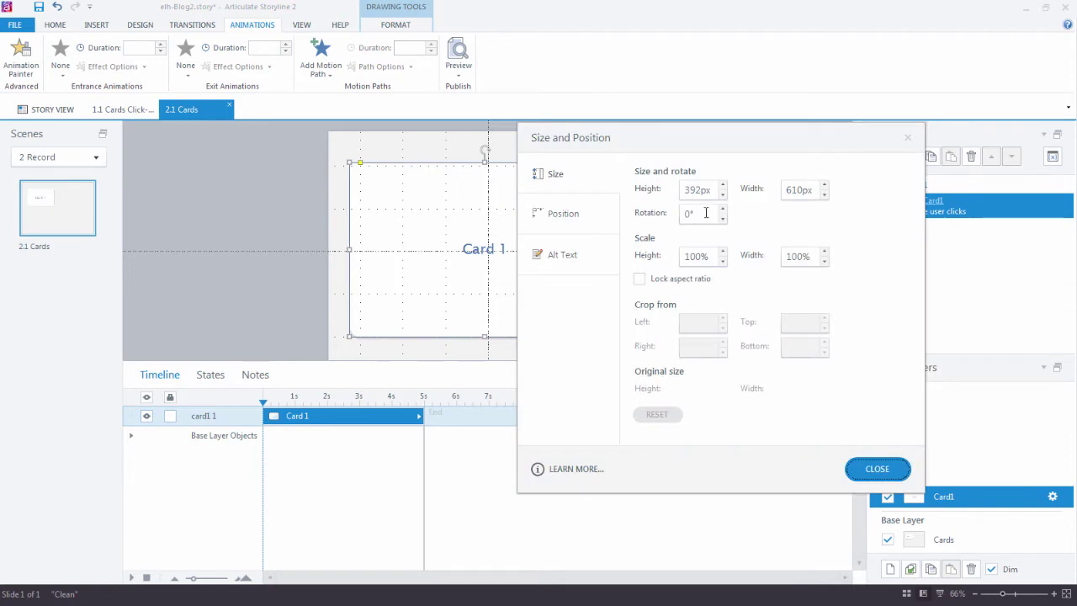
pyautogui.click(639, 278)
pyautogui.click(722, 185)
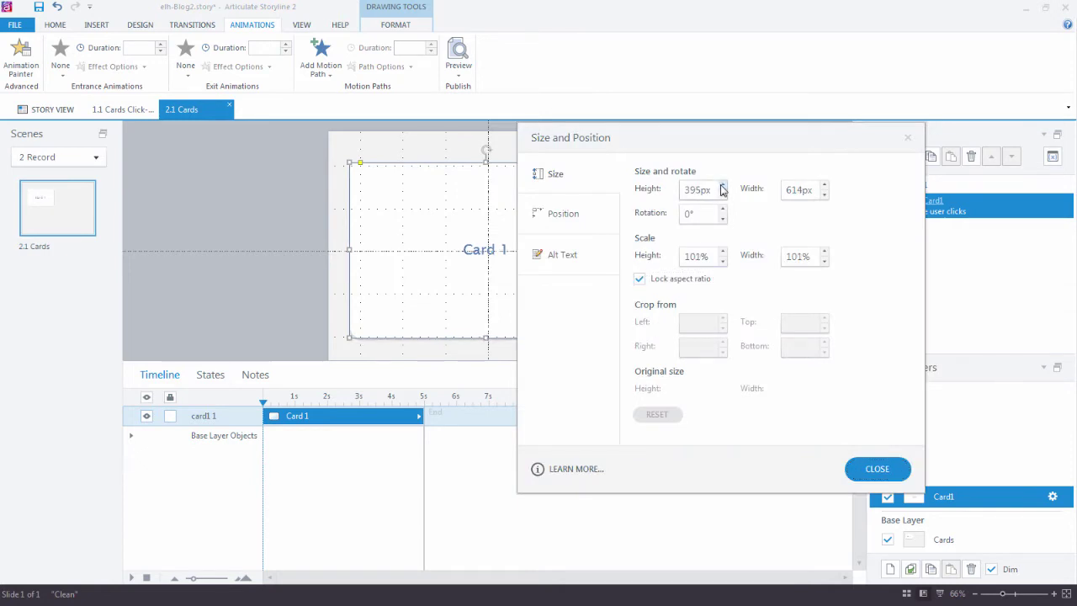
pyautogui.click(722, 187)
pyautogui.click(721, 186)
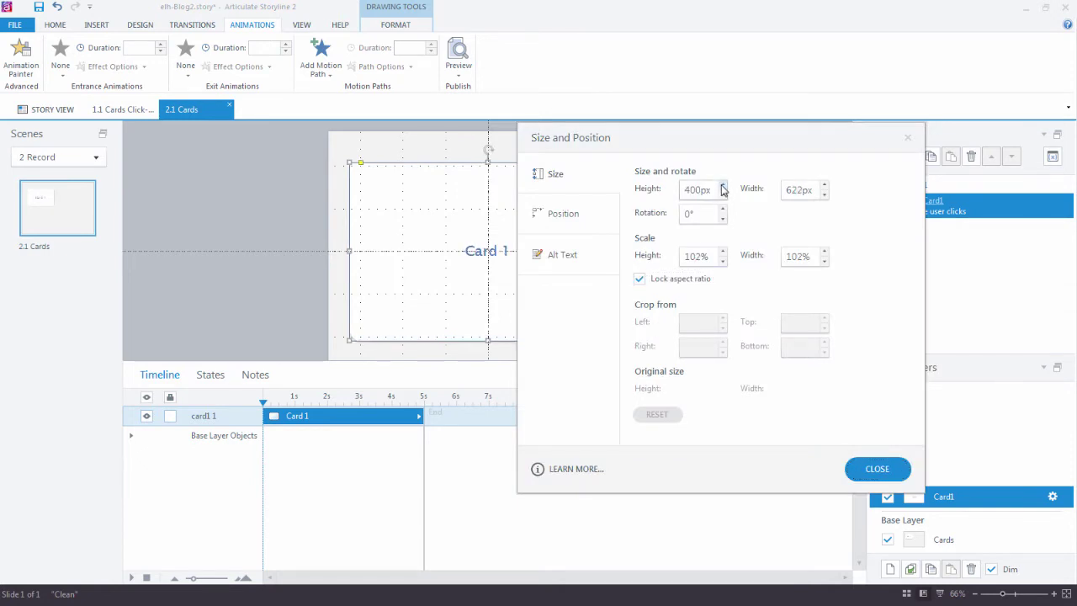
pyautogui.moveTo(715, 137); pyautogui.dragTo(843, 137)
pyautogui.click(1009, 462)
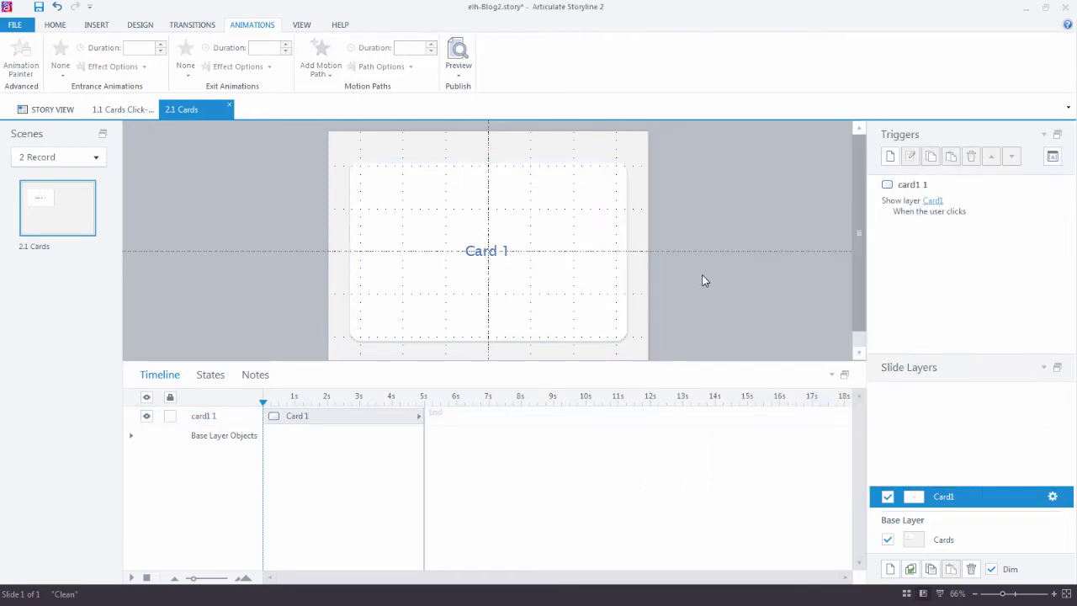
# Step: Reduce the enlarged card's corner rounding and delete its "Card 1" text
pyautogui.click(589, 280)
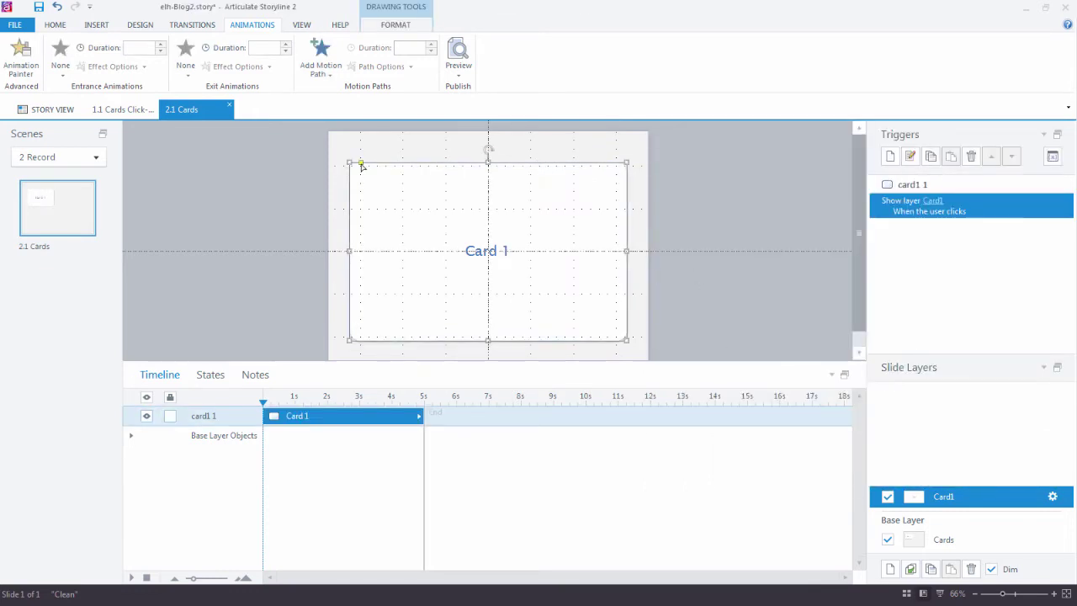
pyautogui.click(738, 167)
pyautogui.doubleClick(530, 242)
pyautogui.hotkey('ctrl', 'a')
pyautogui.press('BackSpace')
pyautogui.press('Escape')
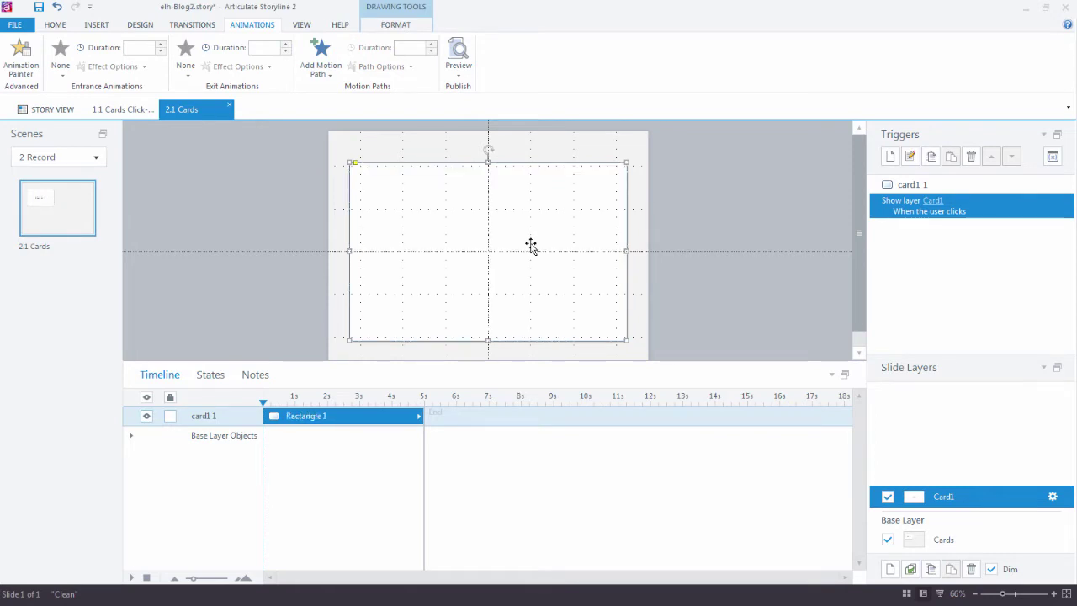
# Step: Duplicate the blank card, naming the original card-back and the duplicate card-img
pyautogui.hotkey('ctrl', 'd')
pyautogui.doubleClick(244, 436)
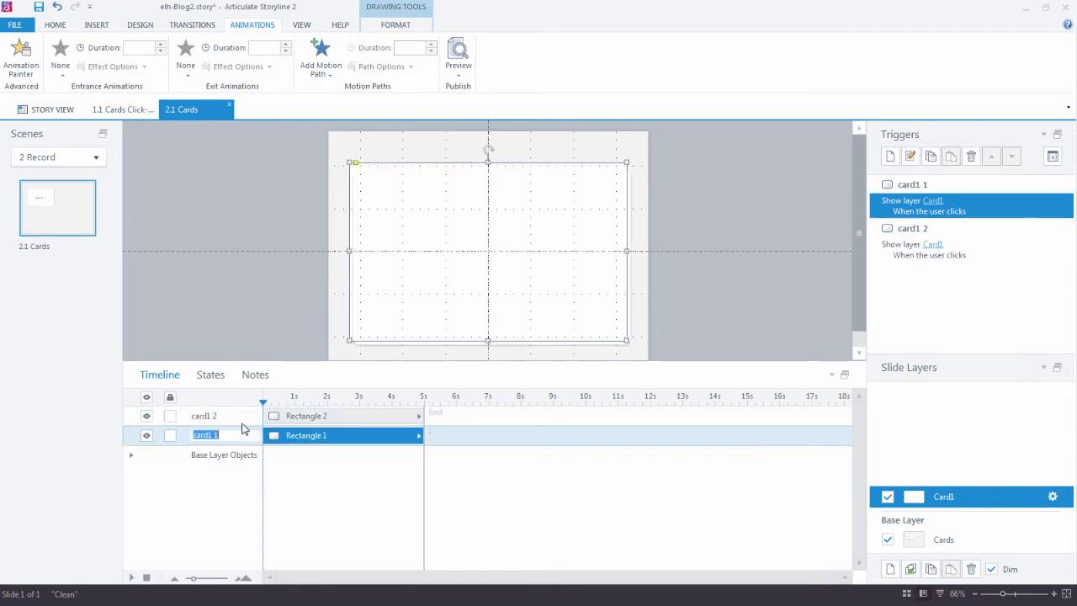
pyautogui.write('card-back')
pyautogui.press('Return')
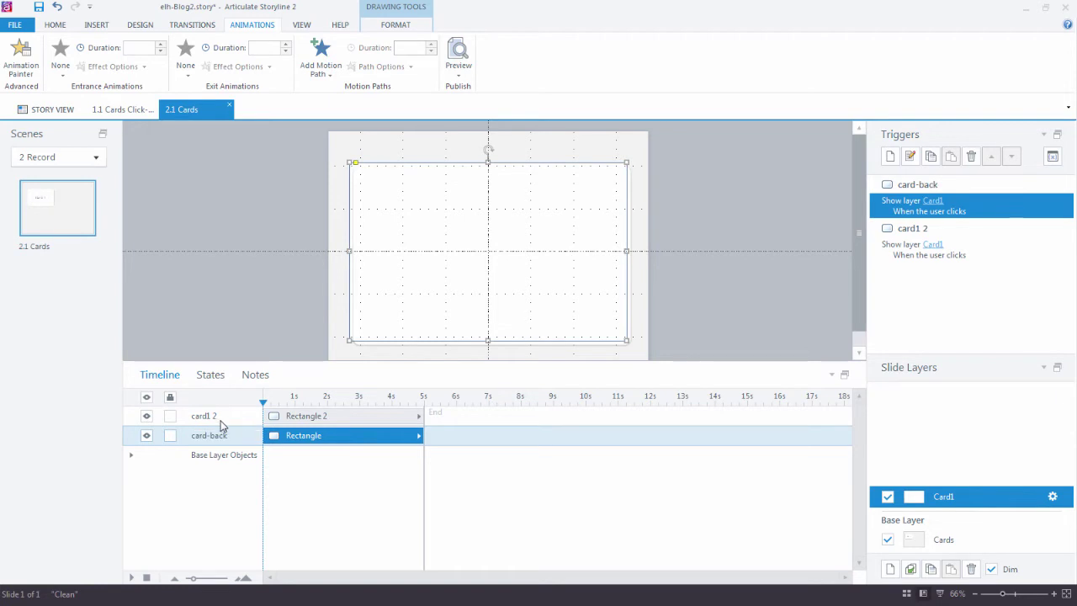
pyautogui.doubleClick(221, 416)
pyautogui.write('card-img')
pyautogui.press('Return')
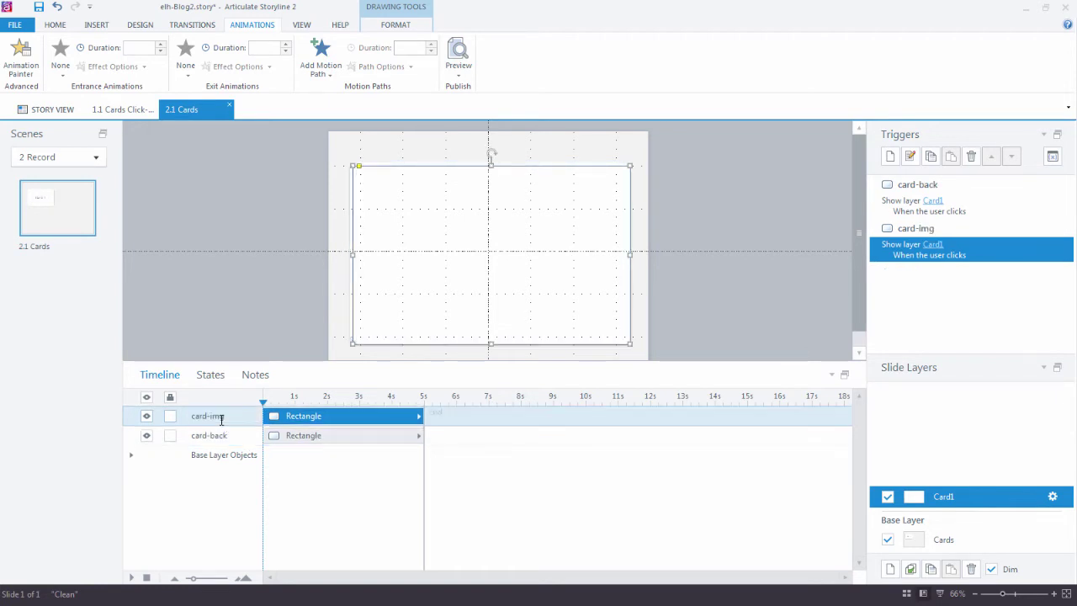
# Step: Change card-img to a Round Same Side Corner rectangle and shorten it from the bottom to about 232 px high
pyautogui.click(385, 24)
pyautogui.click(133, 43)
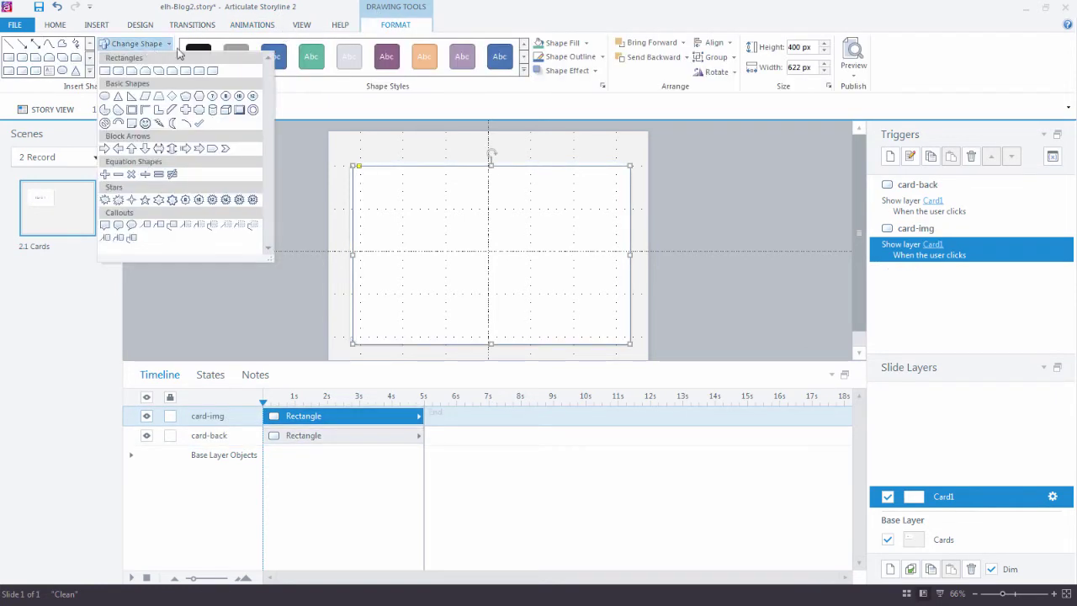
pyautogui.click(202, 75)
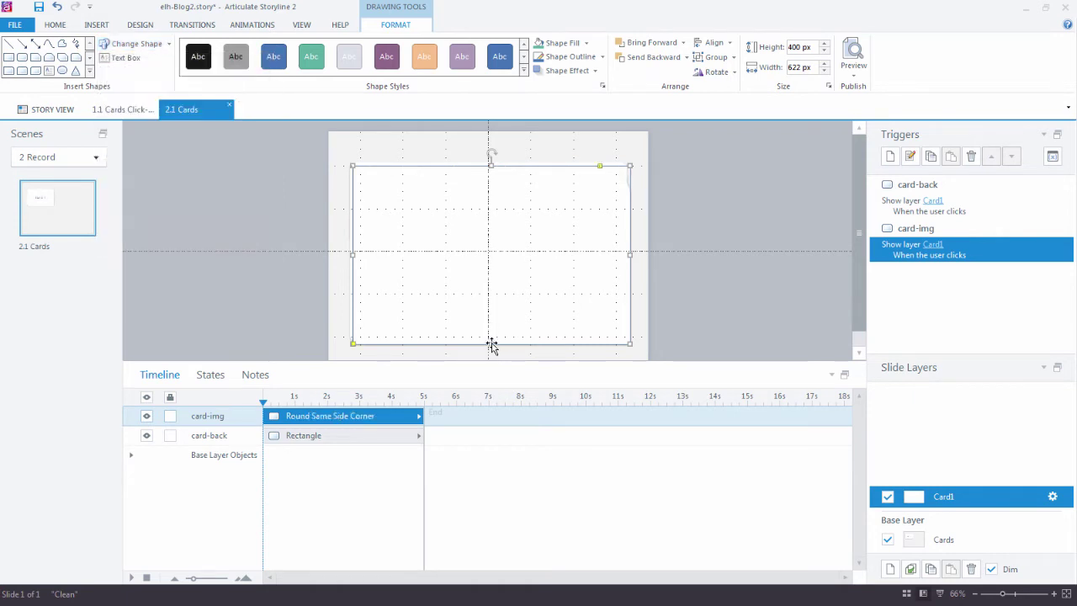
pyautogui.moveTo(490, 343); pyautogui.dragTo(490, 269)
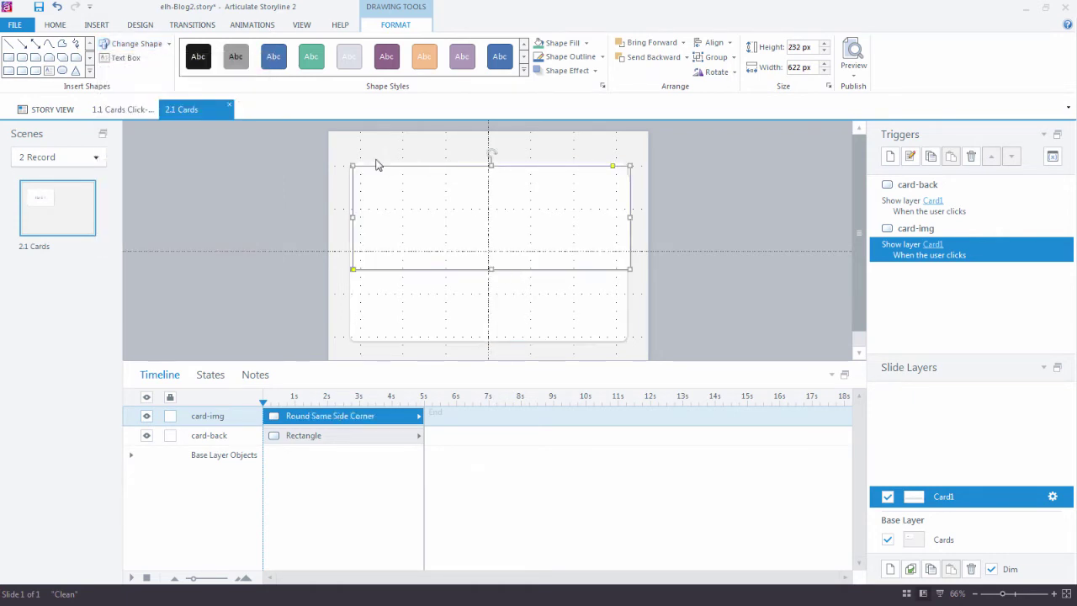
# Step: Align card-img and card-back along their left and top edges
pyautogui.moveTo(335, 150); pyautogui.dragTo(692, 364)
pyautogui.click(713, 44)
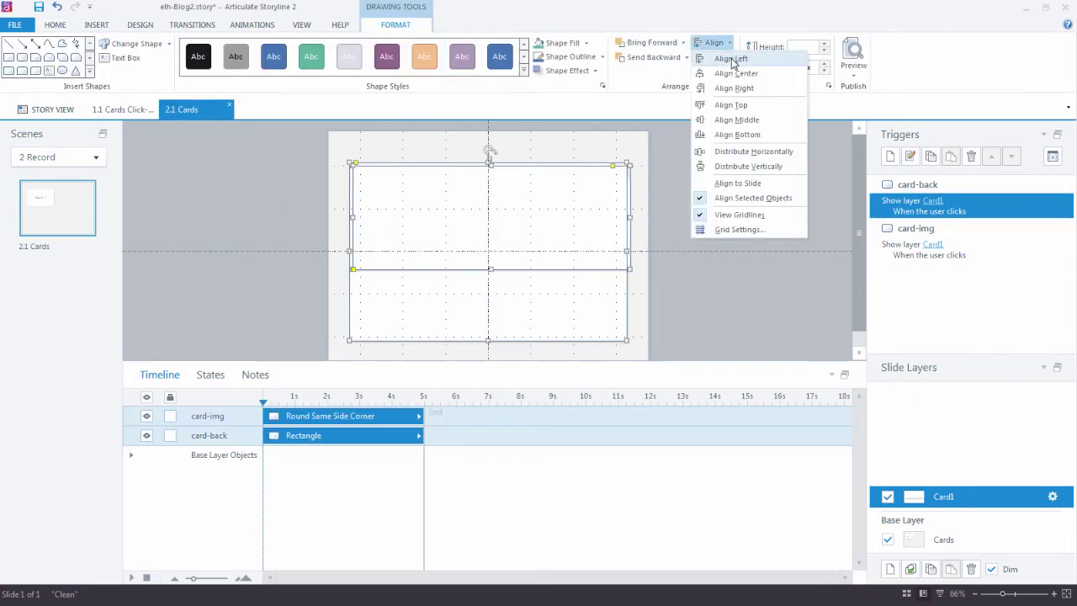
pyautogui.click(732, 61)
pyautogui.click(715, 43)
pyautogui.click(730, 104)
pyautogui.click(697, 167)
# Step: Shorten card-img to 200 px high and reduce its corner rounding to match card-back
pyautogui.click(544, 204)
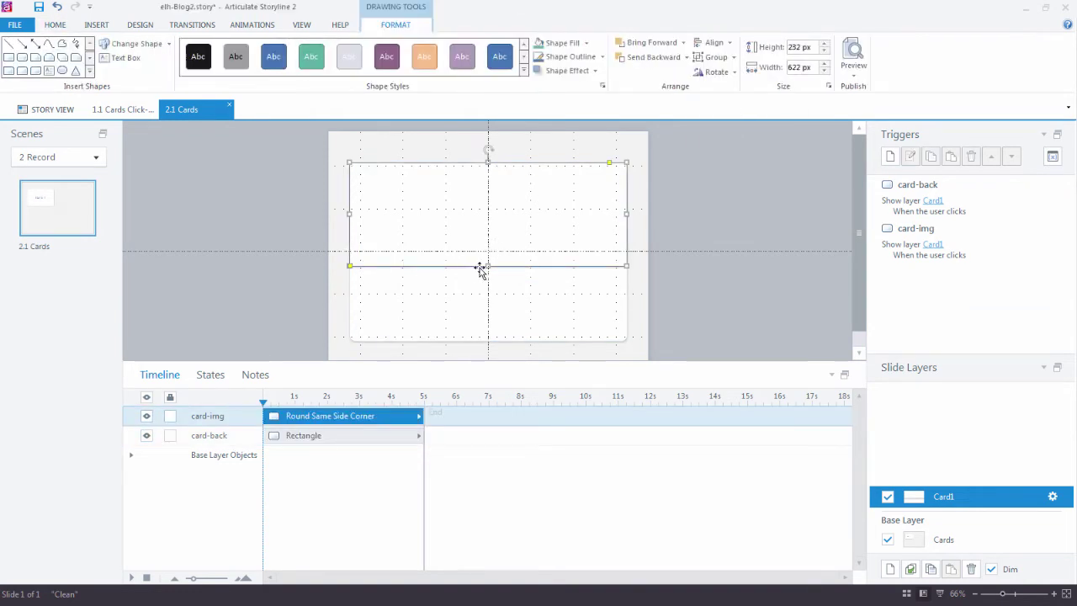
pyautogui.moveTo(488, 267); pyautogui.dragTo(489, 250)
pyautogui.scroll(-1, 681, 173)
pyautogui.scroll(2, 680, 173)
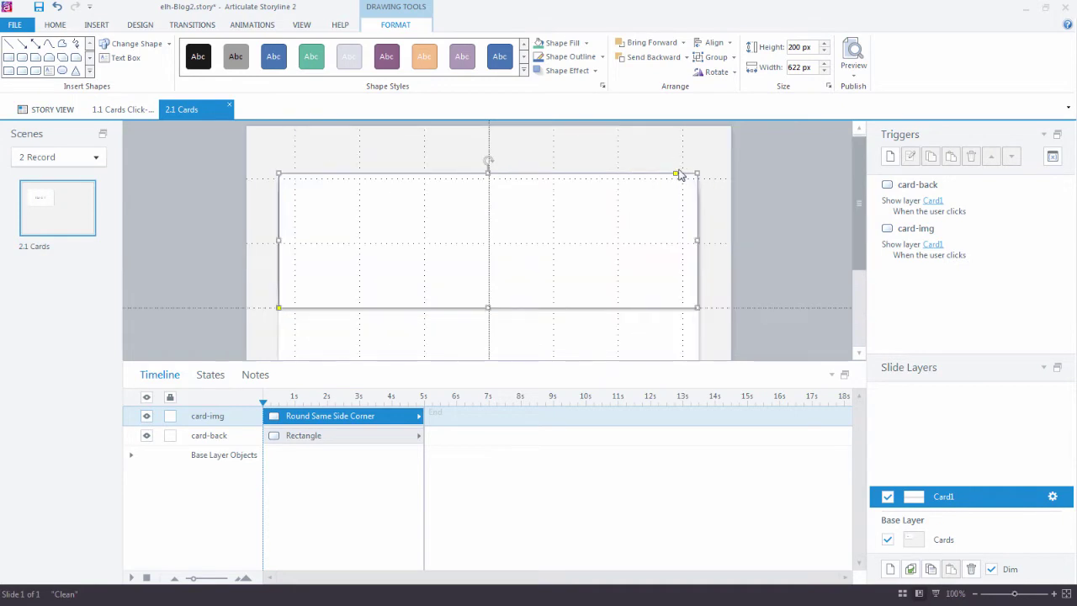
pyautogui.scroll(1, 680, 174)
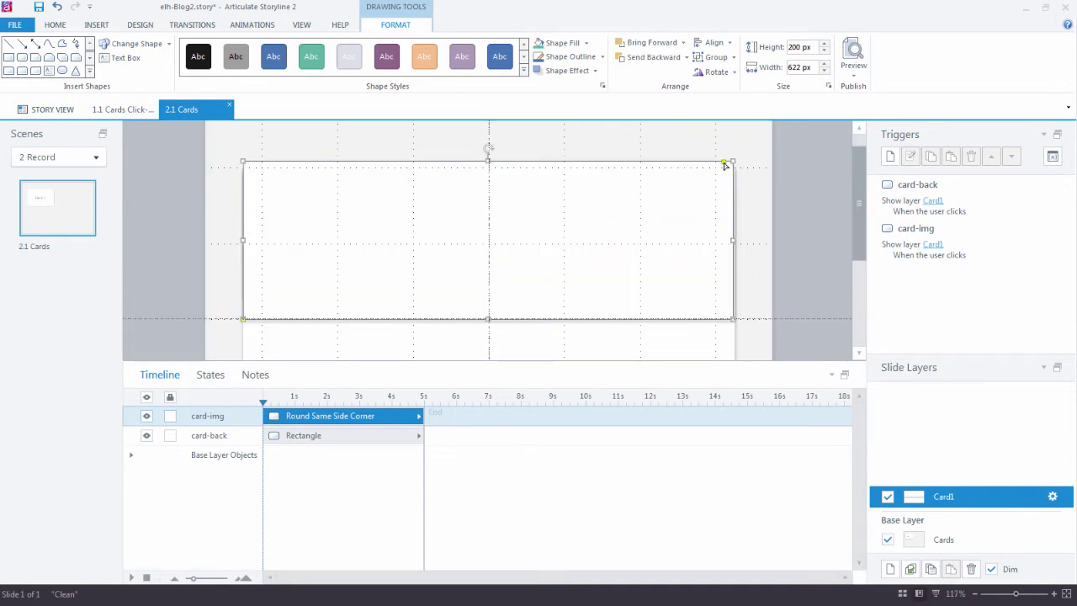
pyautogui.click(791, 178)
# Step: Remove the shadow from card-img
pyautogui.click(666, 200)
pyautogui.hotkey('ctrl', 'Return')
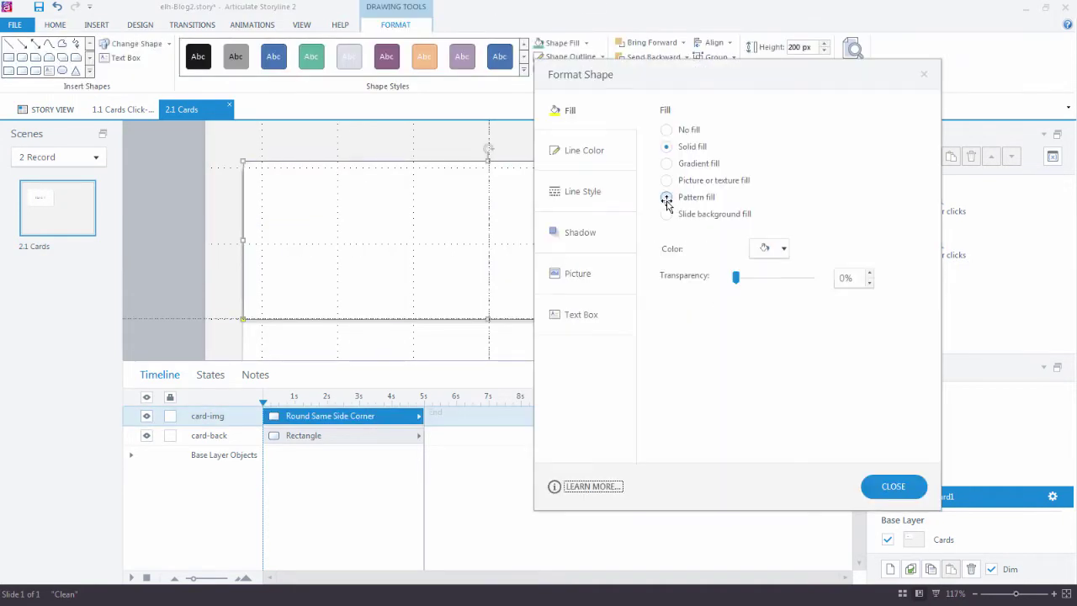
pyautogui.click(558, 242)
pyautogui.click(782, 133)
pyautogui.click(772, 173)
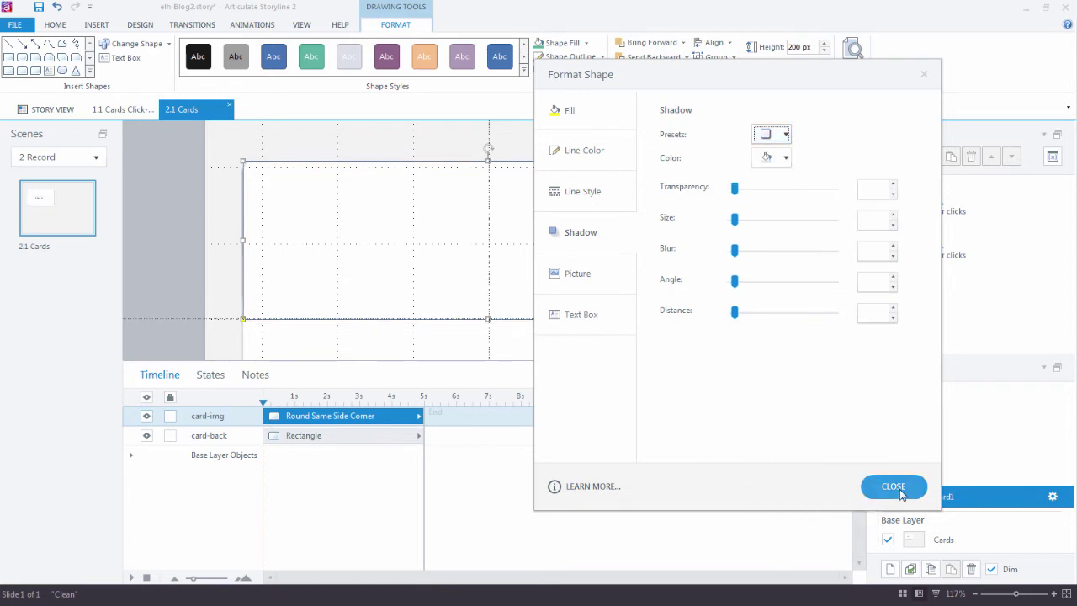
# Step: Fill card-img with the picture DeathtoStock_Medium5
pyautogui.click(572, 110)
pyautogui.click(1067, 593)
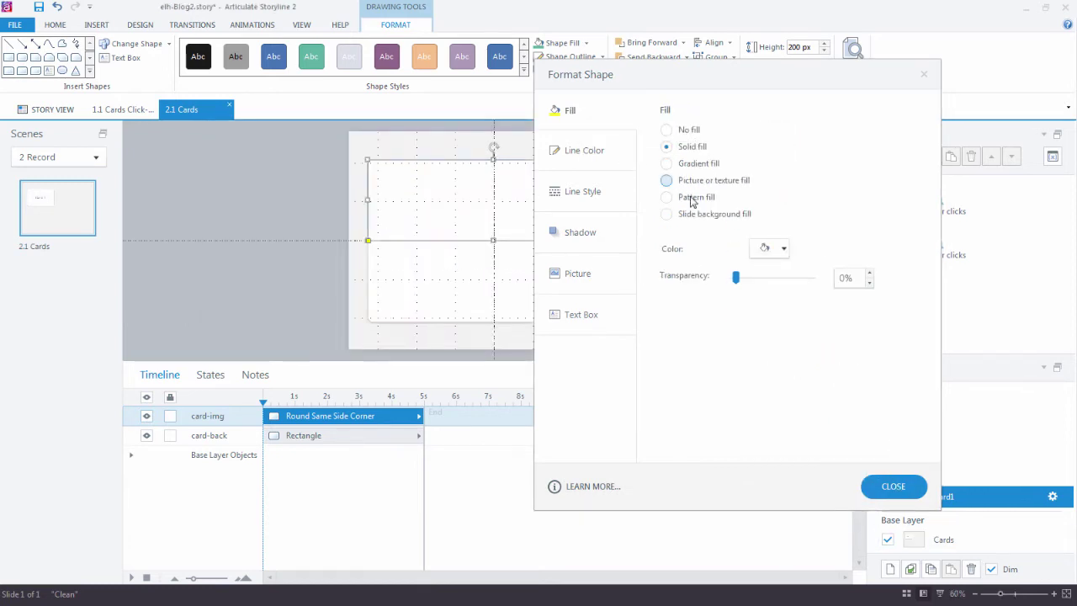
pyautogui.click(667, 180)
pyautogui.click(753, 261)
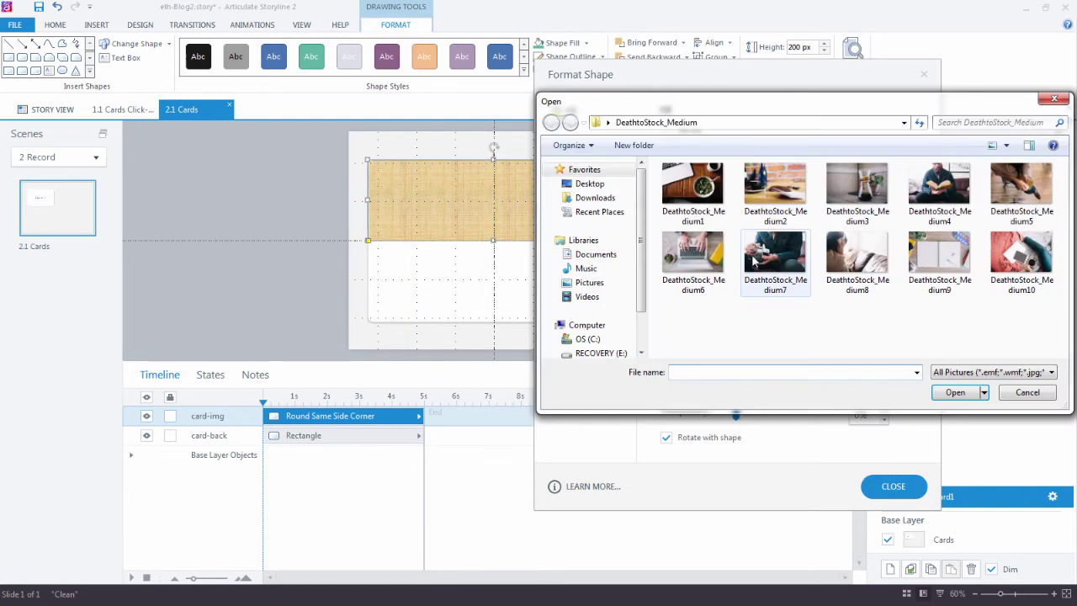
pyautogui.click(1014, 209)
pyautogui.doubleClick(1014, 209)
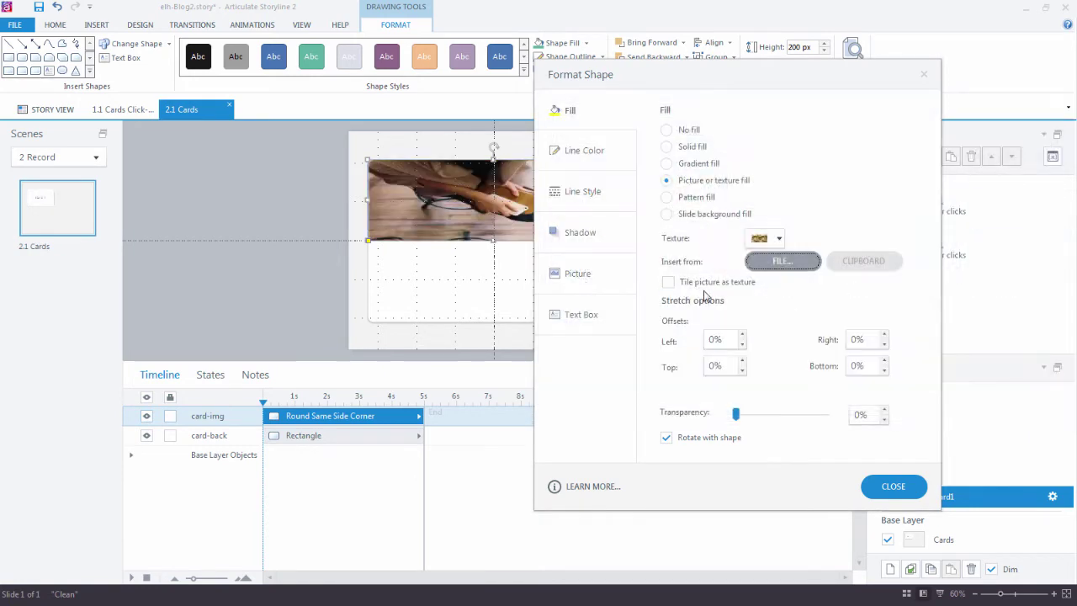
# Step: Tile card-img's picture as texture, with Scale X and Scale Y at 50% and Center alignment
pyautogui.click(668, 281)
pyautogui.doubleClick(858, 323)
pyautogui.write('50')
pyautogui.press('Tab')
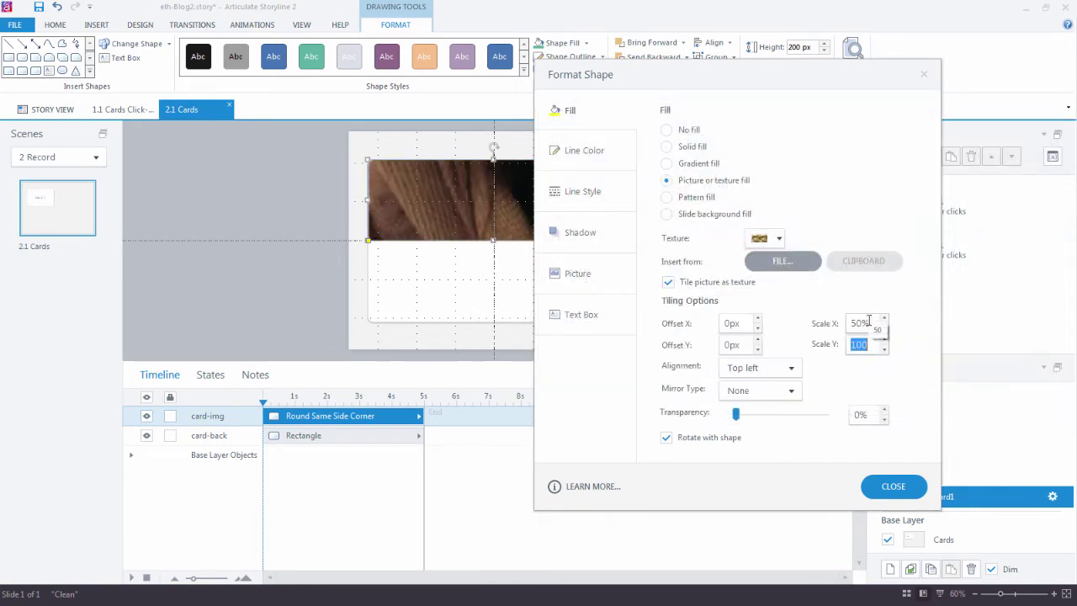
pyautogui.write('50')
pyautogui.click(791, 368)
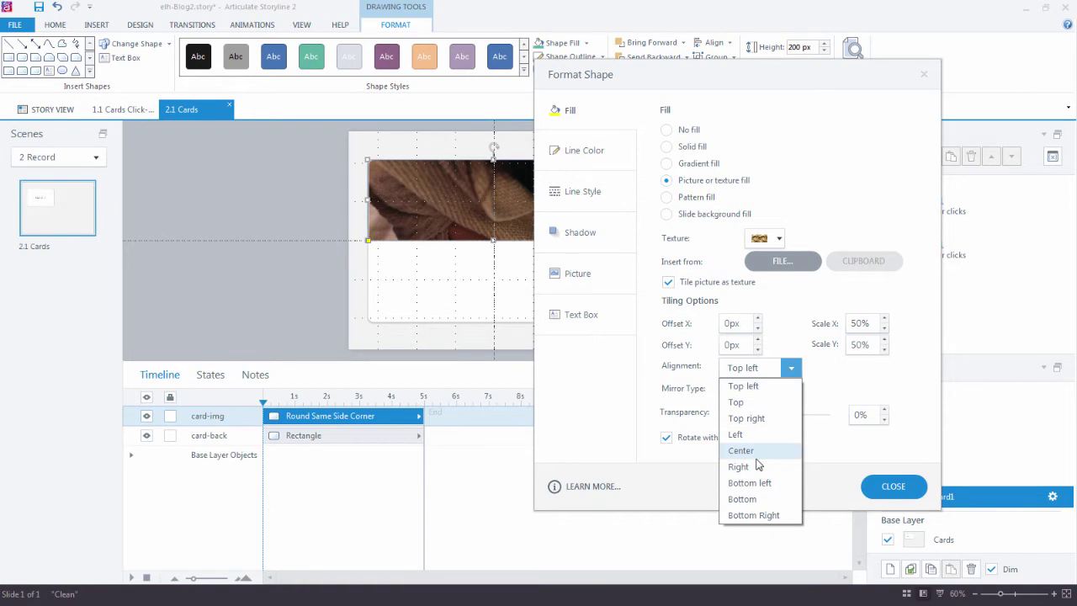
pyautogui.click(765, 450)
pyautogui.click(892, 486)
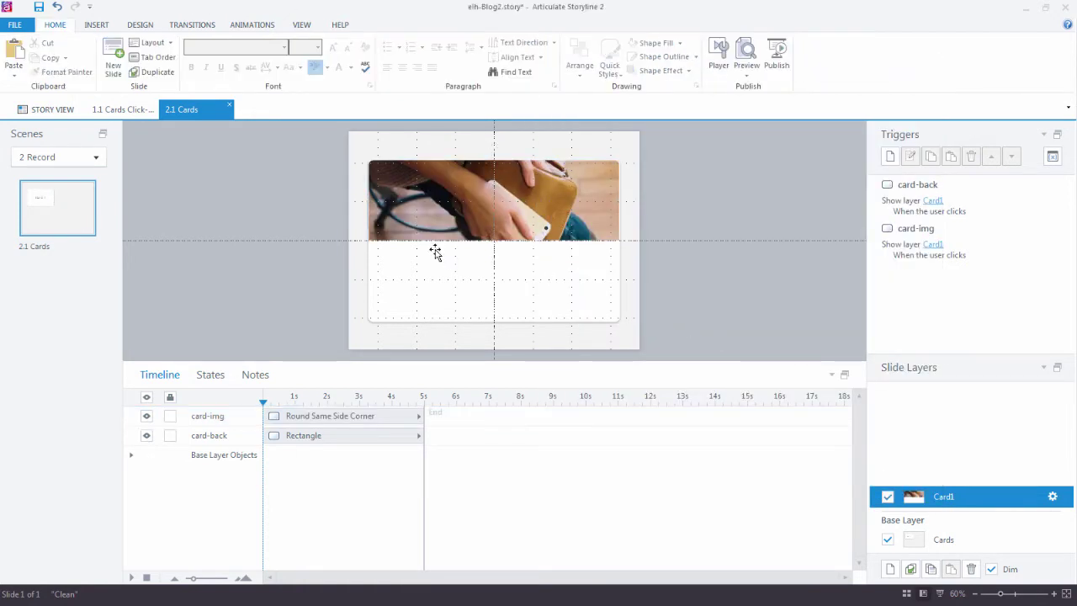
# Step: Align card-img and card-back to each other's center
pyautogui.hotkey('ctrl', 'a')
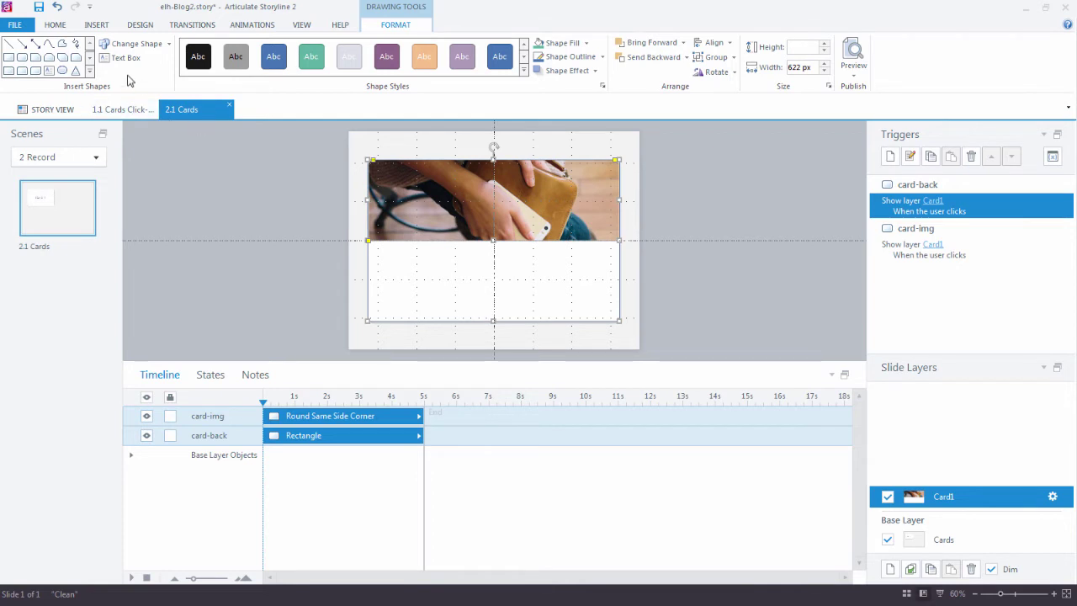
pyautogui.click(714, 42)
pyautogui.click(719, 75)
pyautogui.click(714, 42)
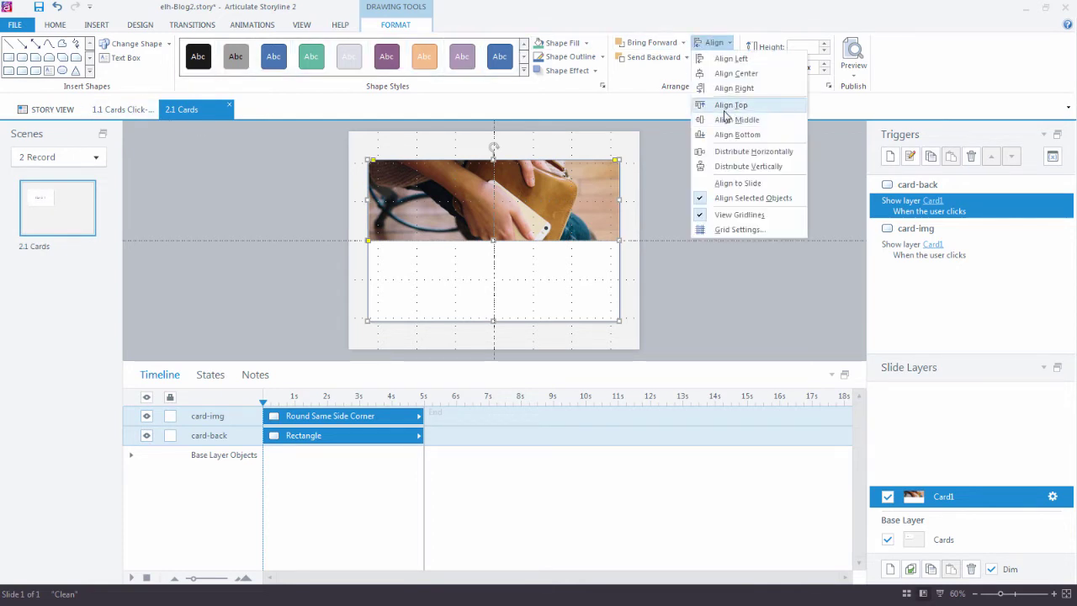
pyautogui.press('Escape')
pyautogui.press('Escape')
# Step: Insert a text box below the picture on the card and fill it with lorem ipsum placeholder text using =lorem(2)
pyautogui.click(96, 25)
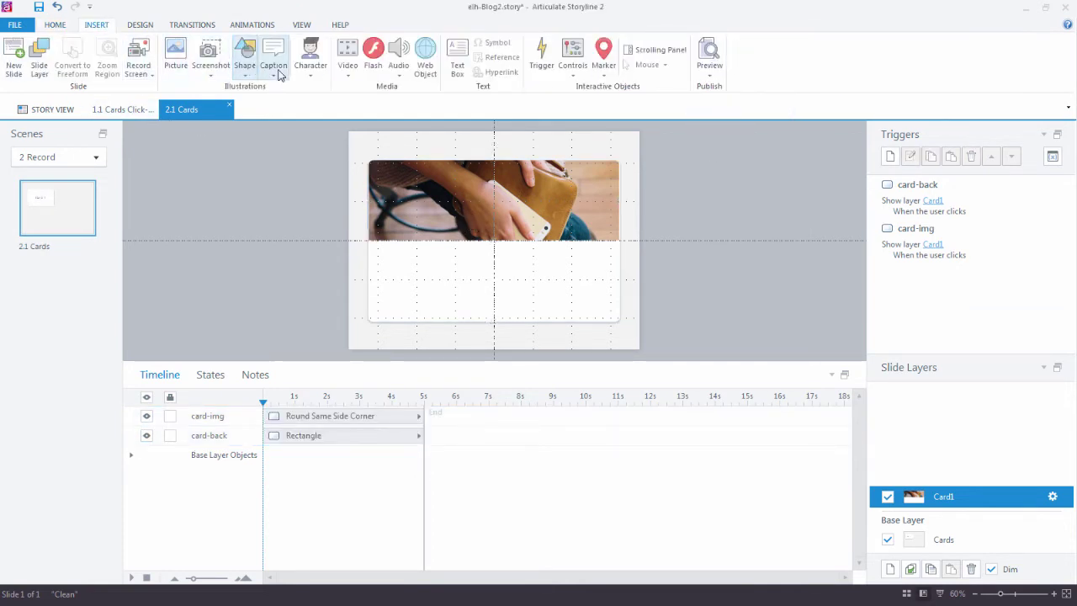
pyautogui.click(244, 67)
pyautogui.click(457, 63)
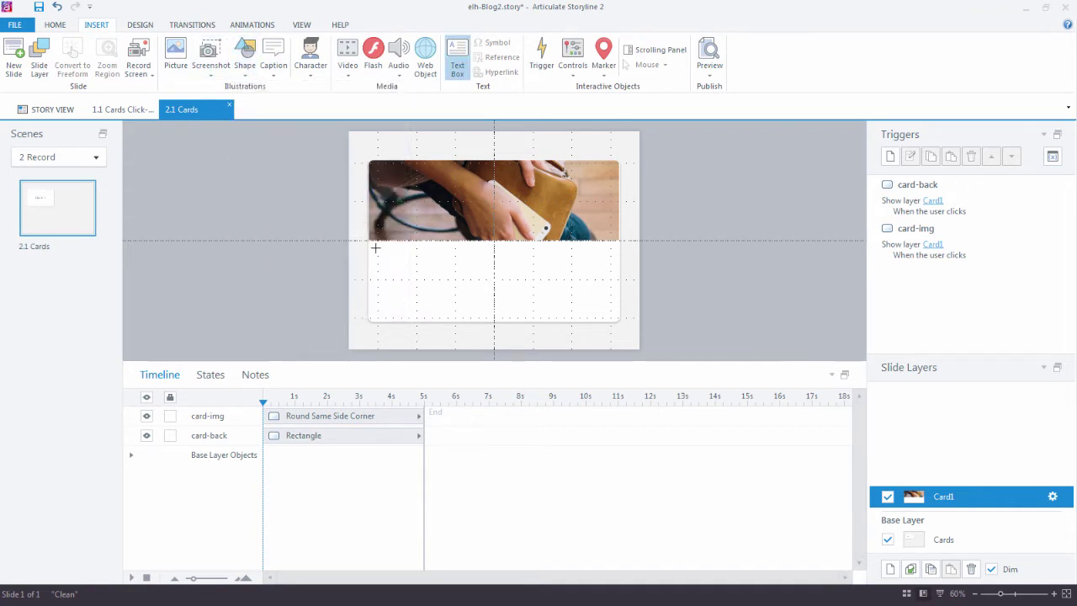
pyautogui.moveTo(377, 247); pyautogui.dragTo(612, 308)
pyautogui.write('=lorem(2')
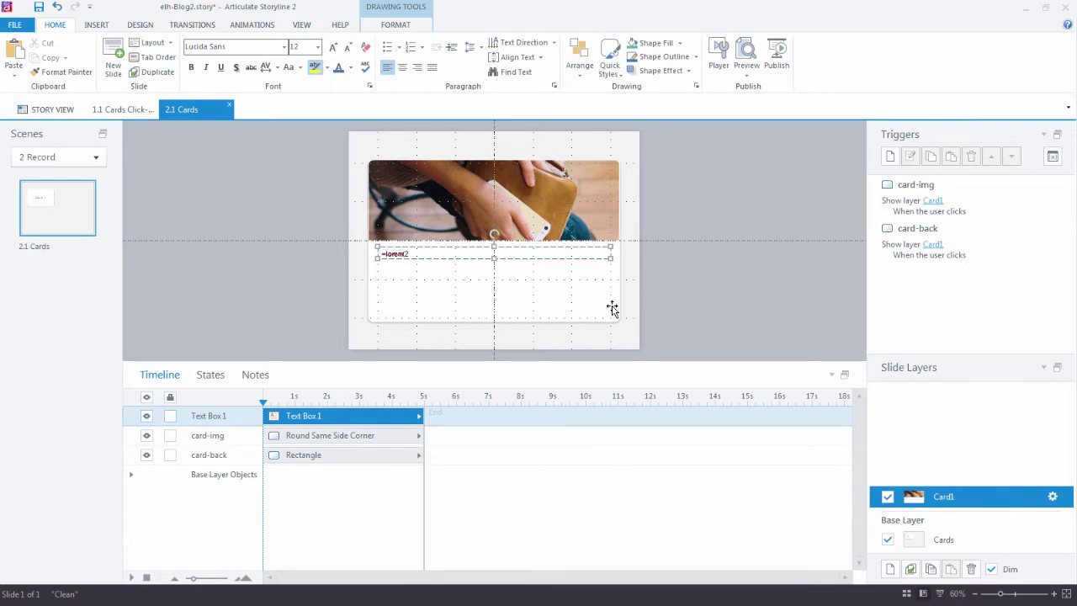
pyautogui.press('Return')
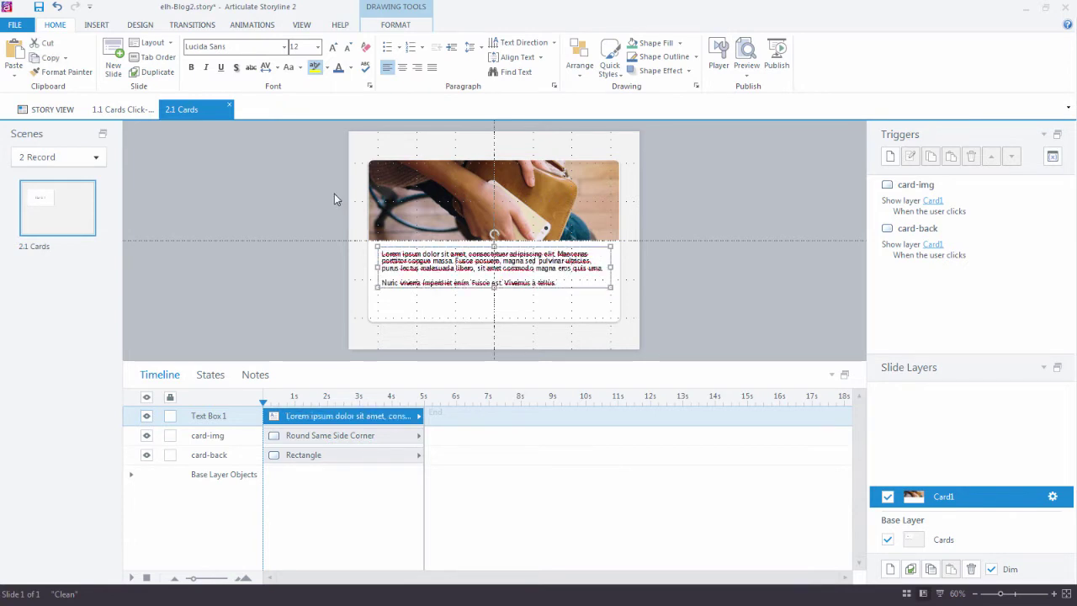
# Step: Color the body text dark gray and move its text box slightly down, away from the picture
pyautogui.click(350, 68)
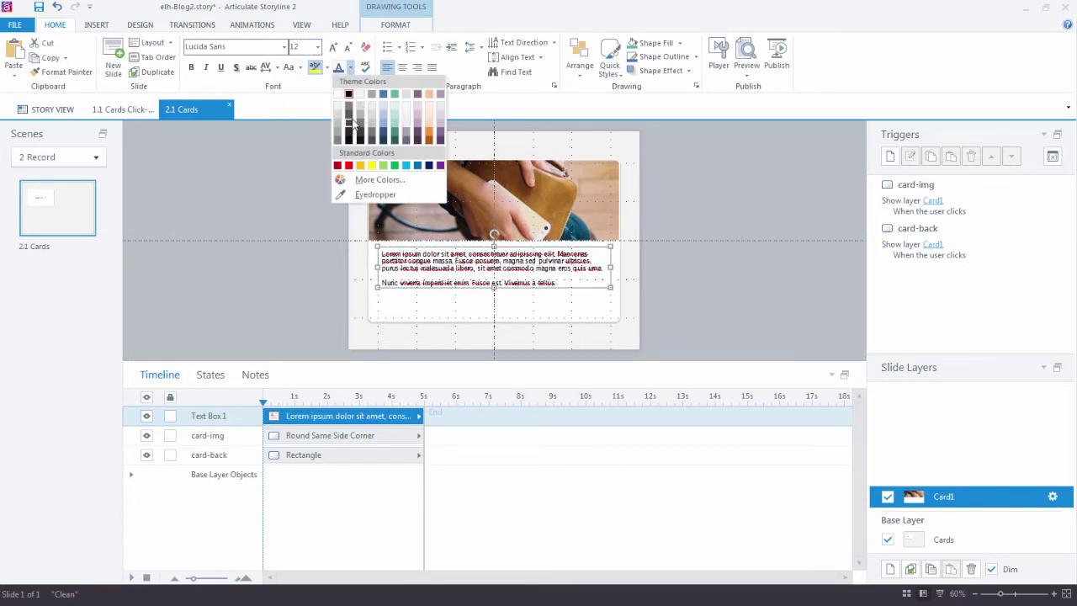
pyautogui.click(349, 117)
pyautogui.moveTo(439, 242); pyautogui.dragTo(439, 253)
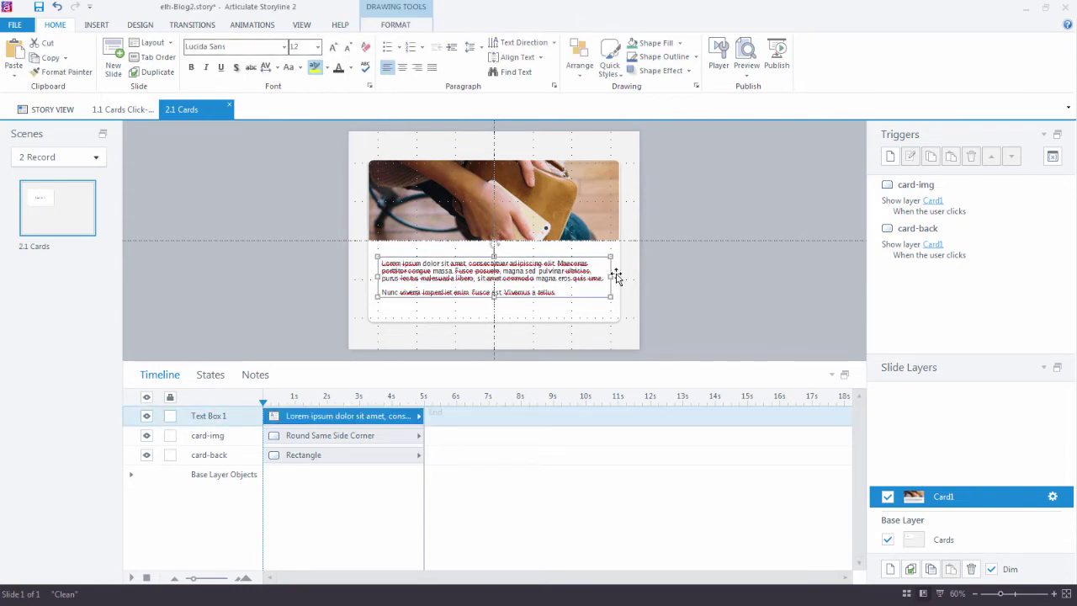
# Step: Add a text box reading "Card 1" in the card's lower-right corner, below the body text
pyautogui.click(96, 27)
pyautogui.moveTo(608, 305); pyautogui.dragTo(494, 317)
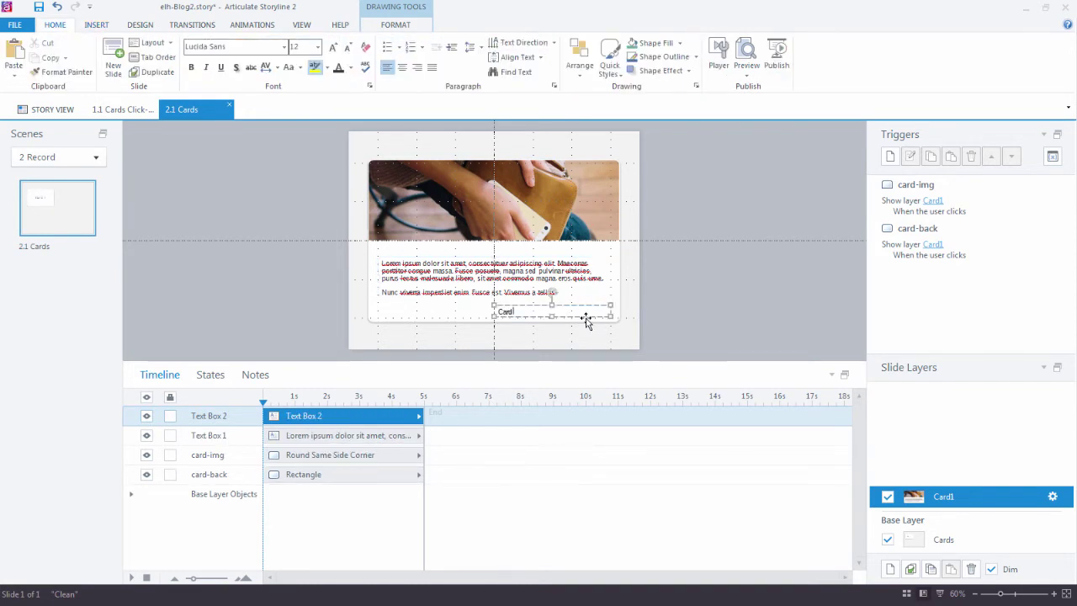
pyautogui.write('Card 1')
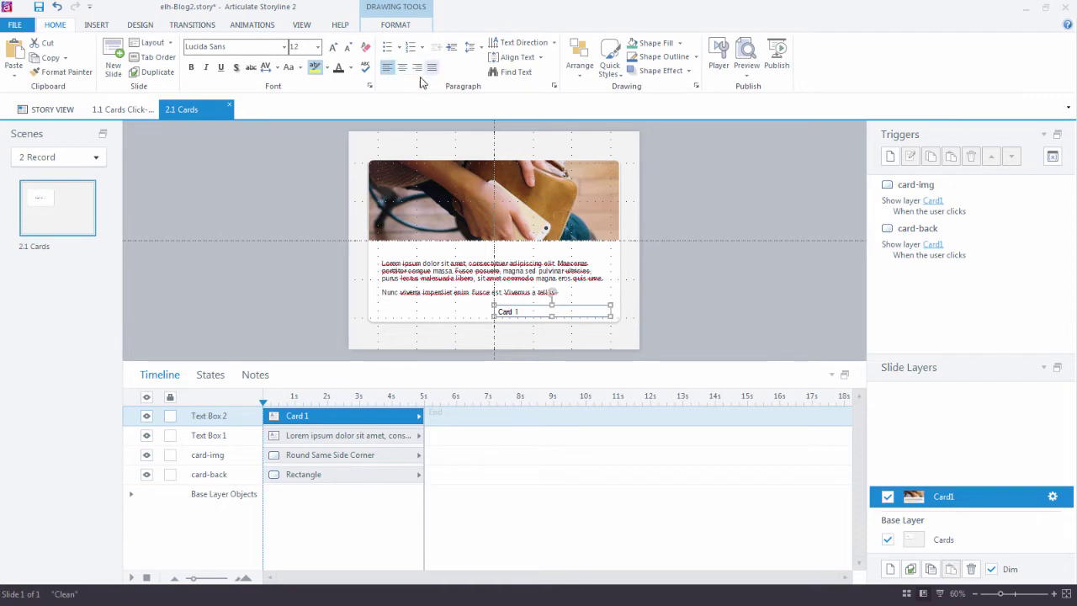
# Step: Format the "Card 1" title as right-aligned, blue and bold
pyautogui.click(417, 67)
pyautogui.click(351, 68)
pyautogui.click(387, 94)
pyautogui.click(191, 69)
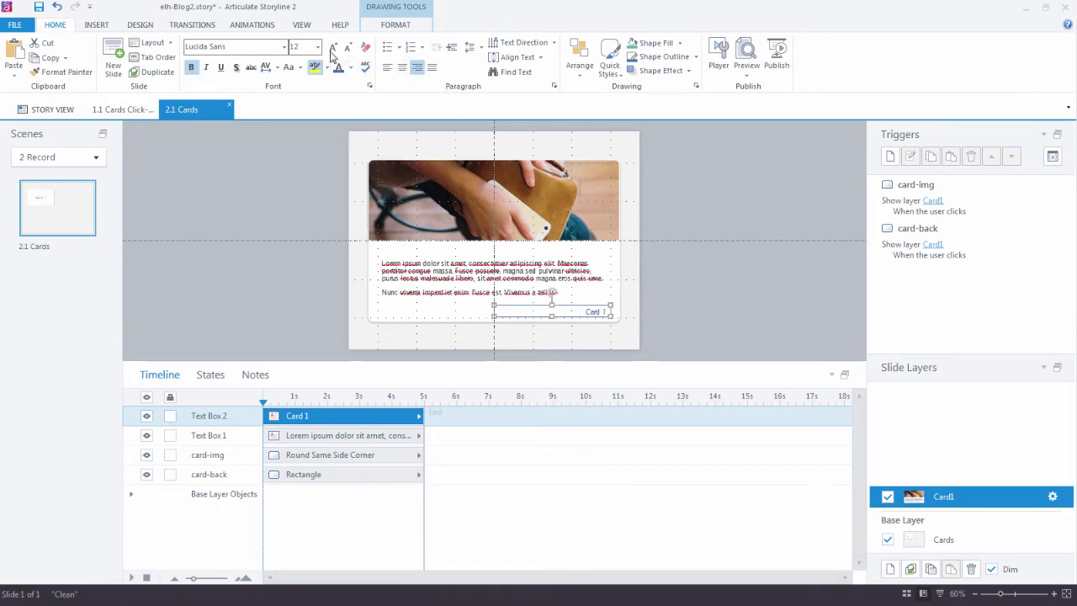
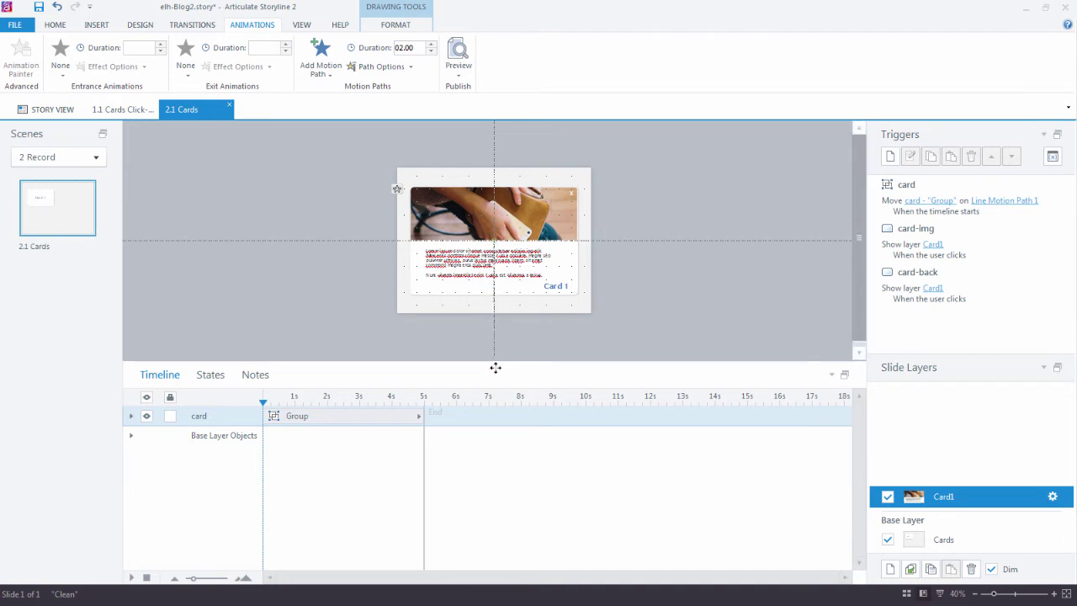
# Step: Set the card group's motion path duration to 00.50 seconds and reverse the path direction
pyautogui.moveTo(411, 48); pyautogui.dragTo(382, 52)
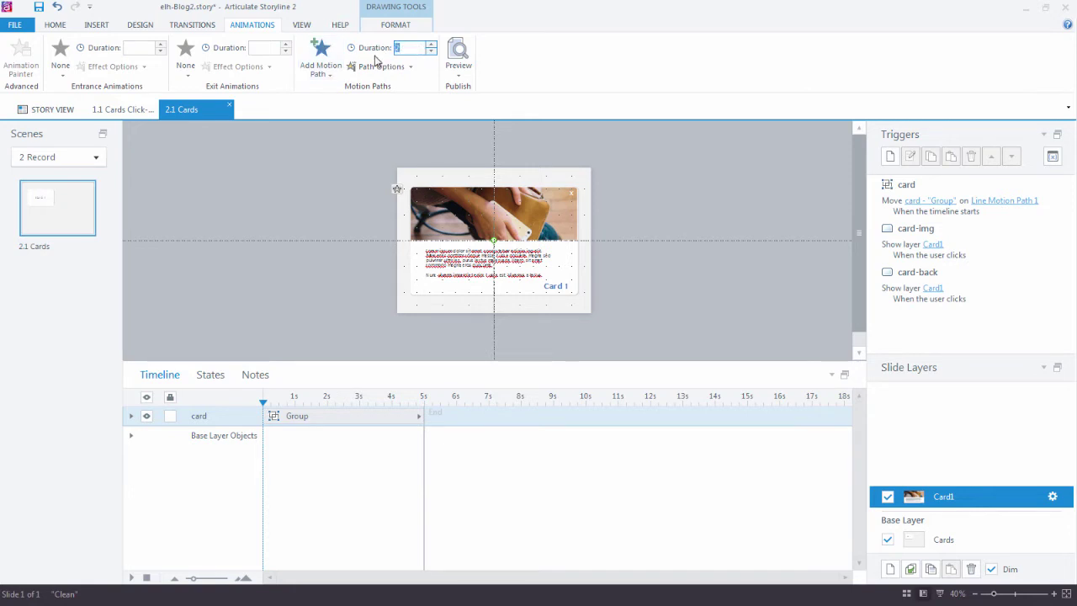
pyautogui.write('00.50')
pyautogui.click(374, 65)
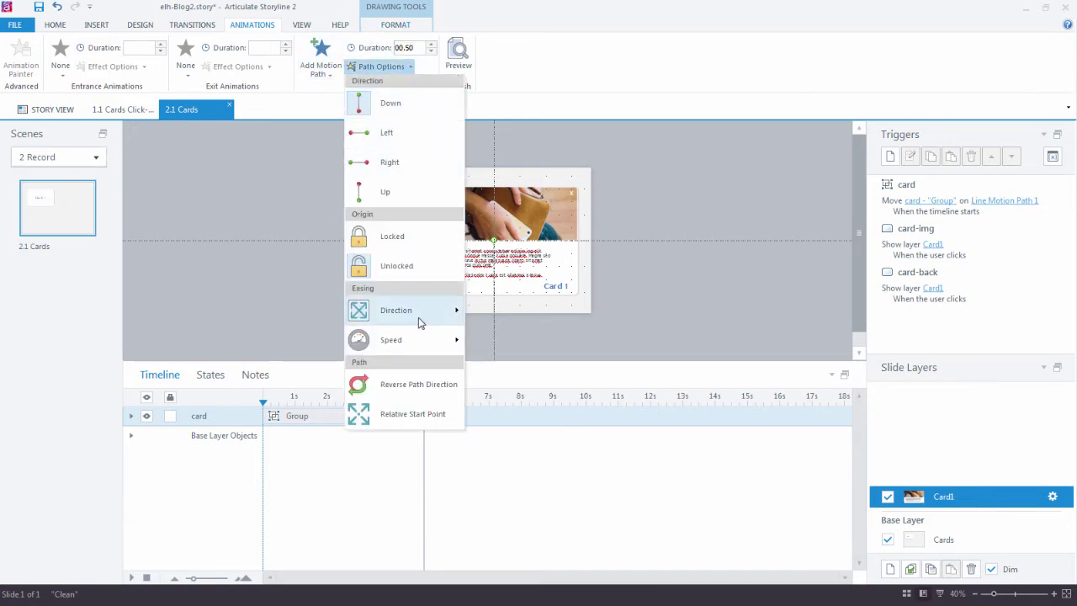
pyautogui.click(420, 385)
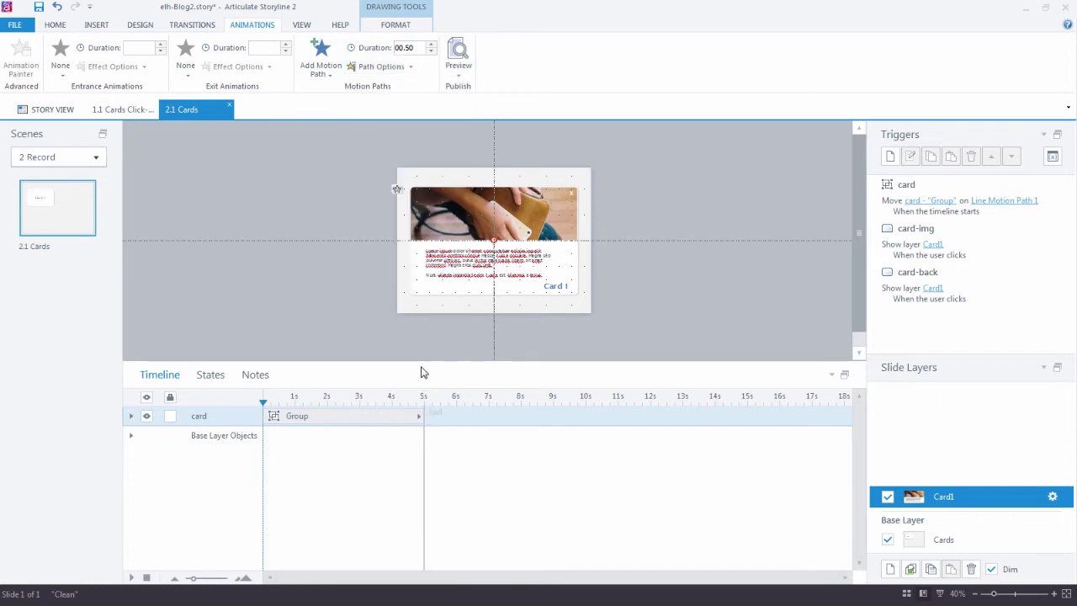
# Step: Expand the card group on the timeline and stagger the starts of card-body, card-title and close at about 0.25, 0.5 and 0.75 s
pyautogui.moveTo(424, 360); pyautogui.dragTo(424, 375)
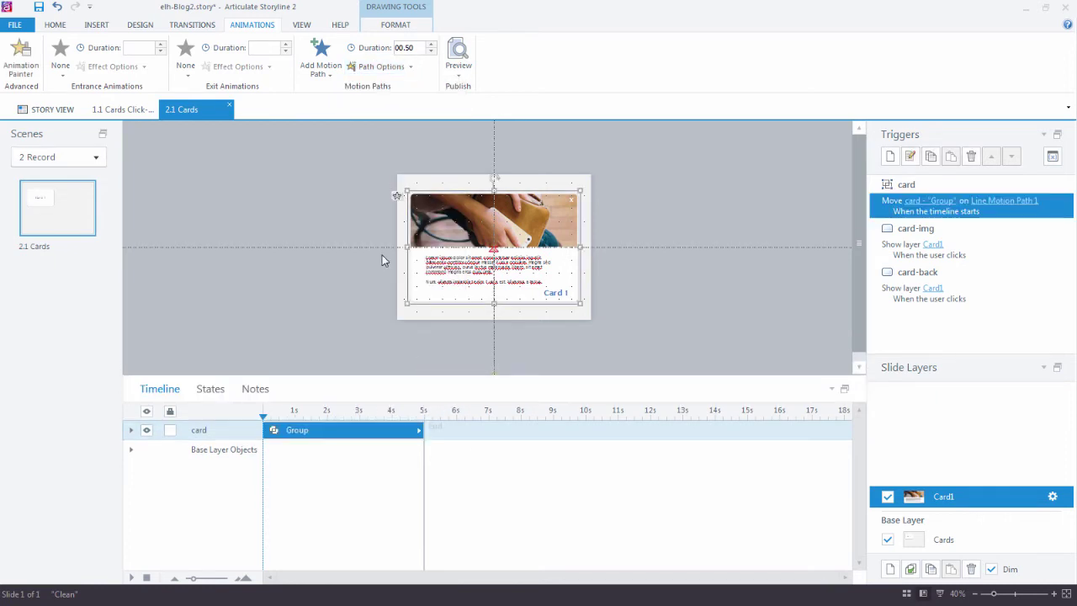
pyautogui.click(133, 429)
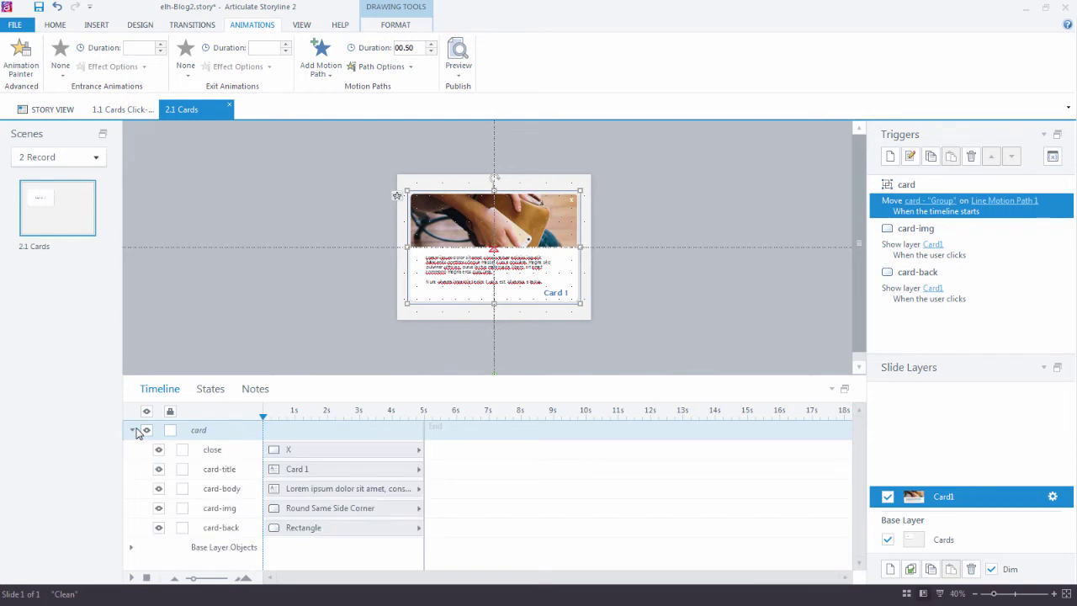
pyautogui.moveTo(292, 448); pyautogui.dragTo(323, 488)
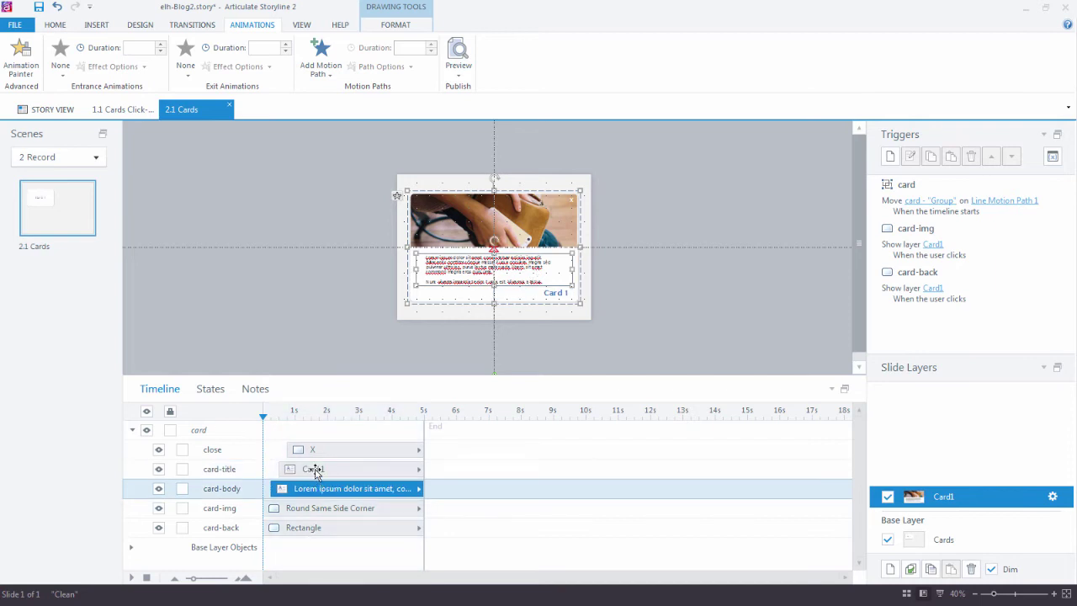
# Step: Apply a Fade entrance animation to both card-body and card-title
pyautogui.keyDown('ctrl'); pyautogui.click(315, 471); pyautogui.keyUp('ctrl')
pyautogui.click(74, 66)
pyautogui.click(137, 101)
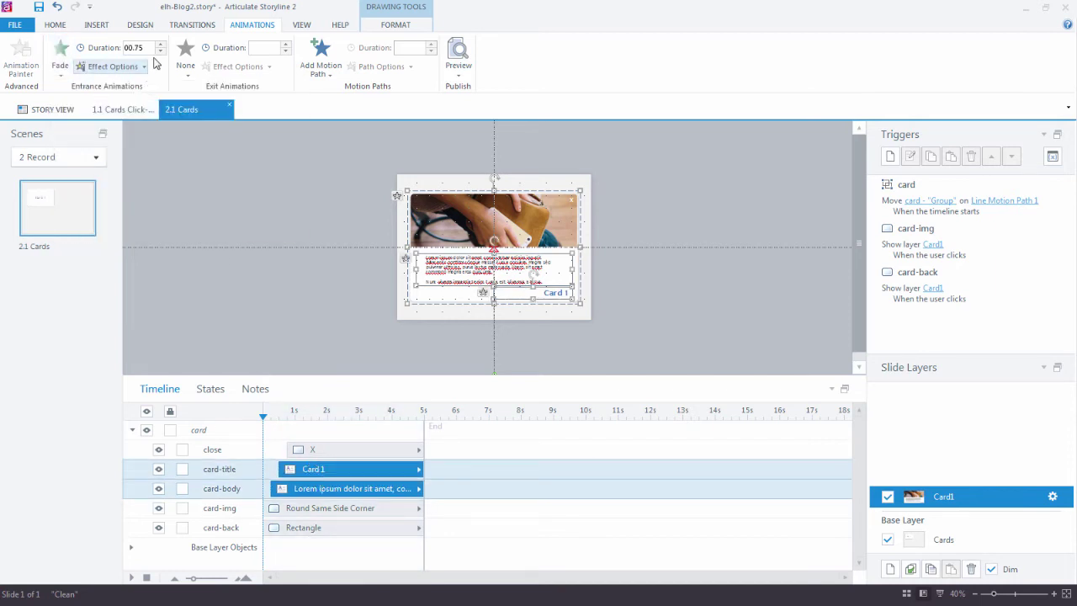
# Step: Apply a Shape entrance animation to the close button and shorten its duration
pyautogui.click(351, 451)
pyautogui.click(72, 68)
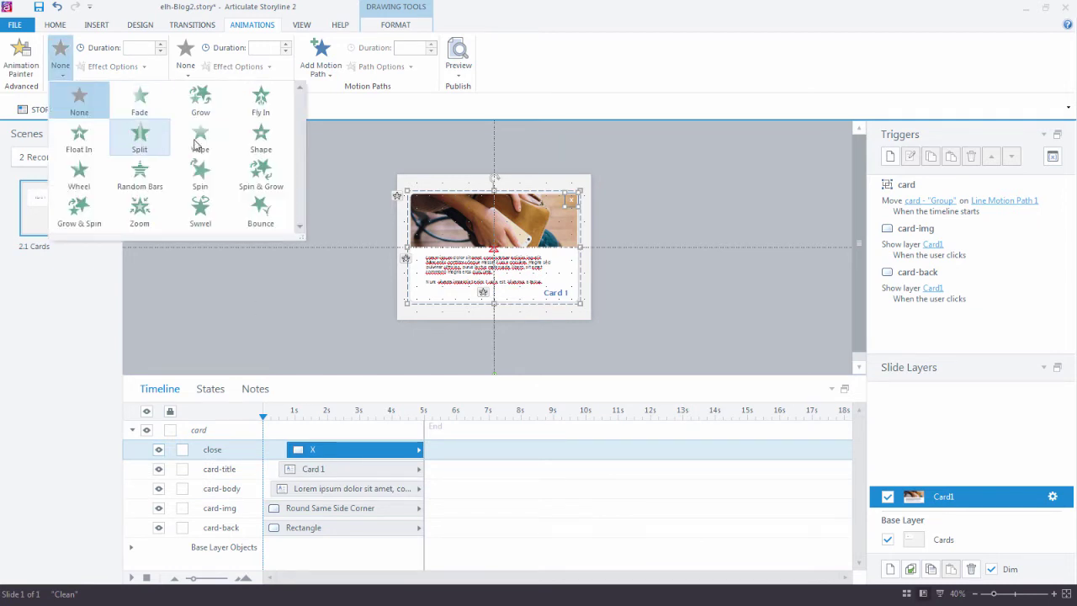
pyautogui.click(250, 145)
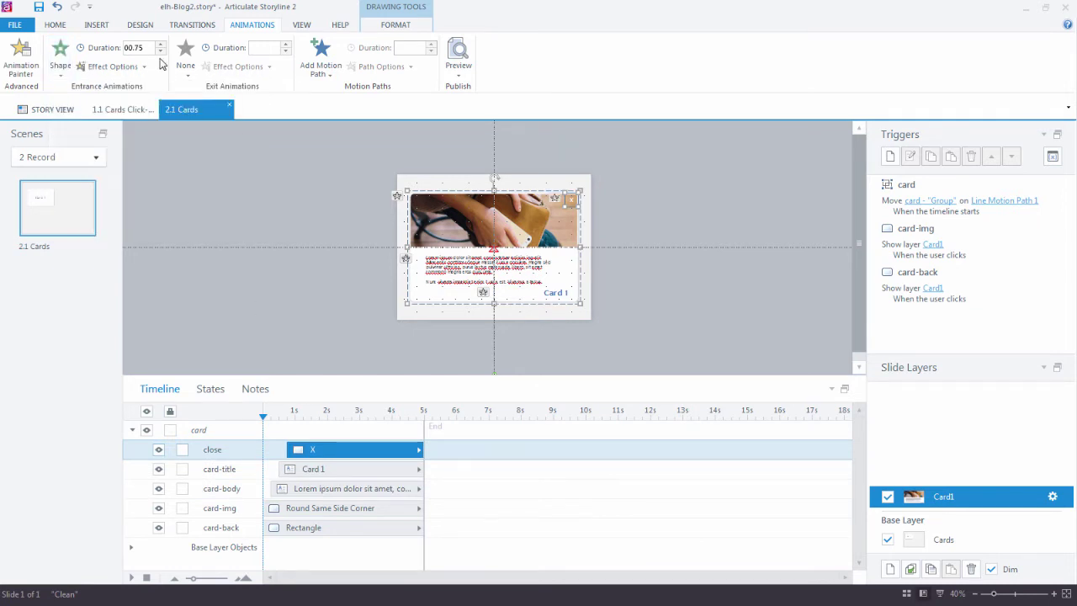
pyautogui.click(159, 52)
pyautogui.click(159, 51)
pyautogui.click(309, 371)
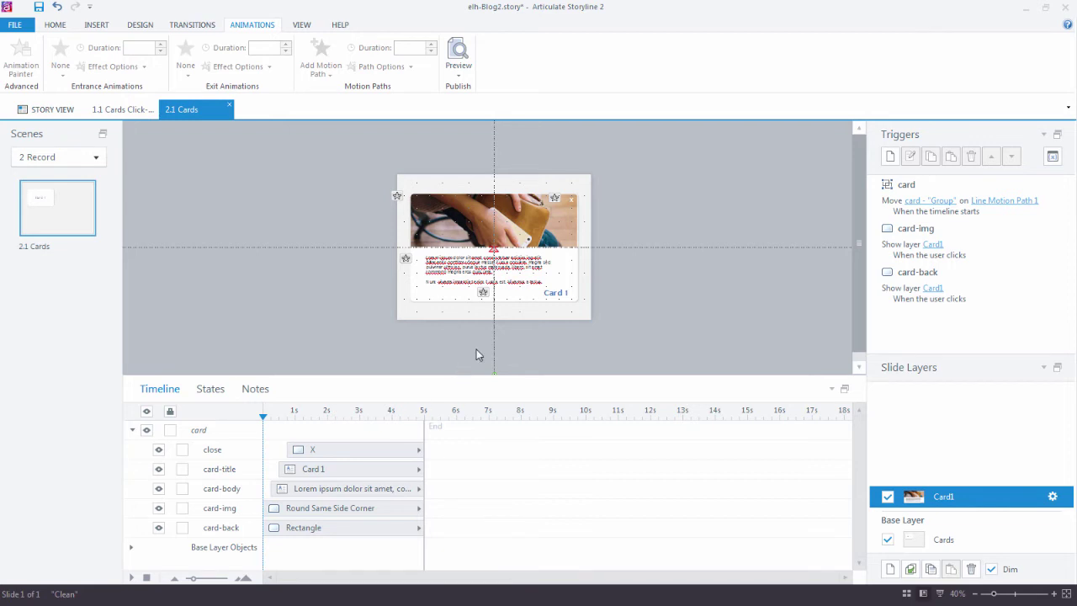
# Step: Delete the Show layer Card1 triggers from card-back and card-img on the Card1 layer
pyautogui.click(930, 293)
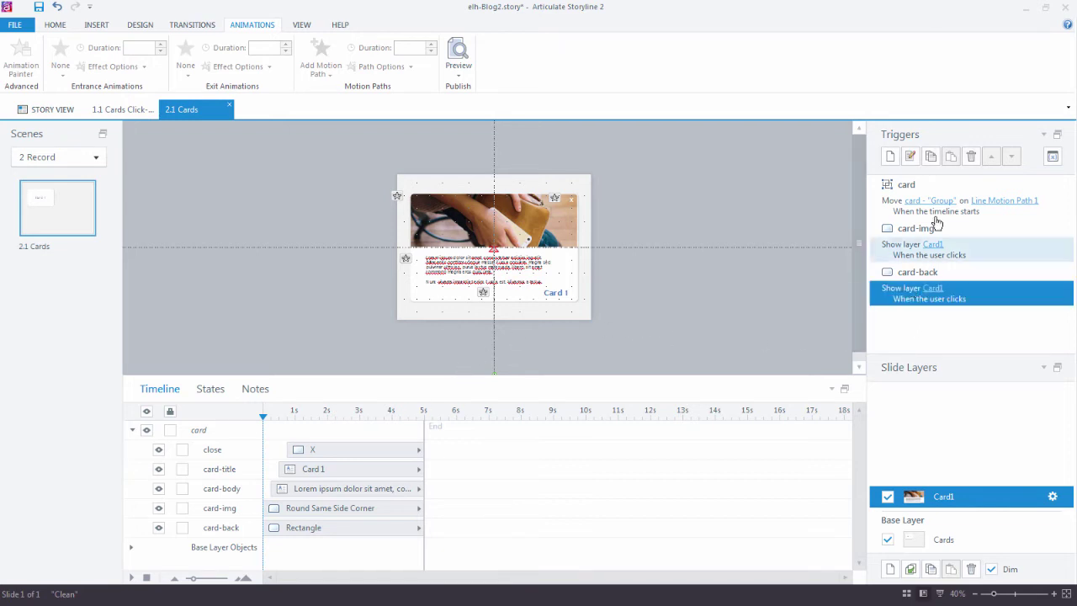
pyautogui.click(971, 157)
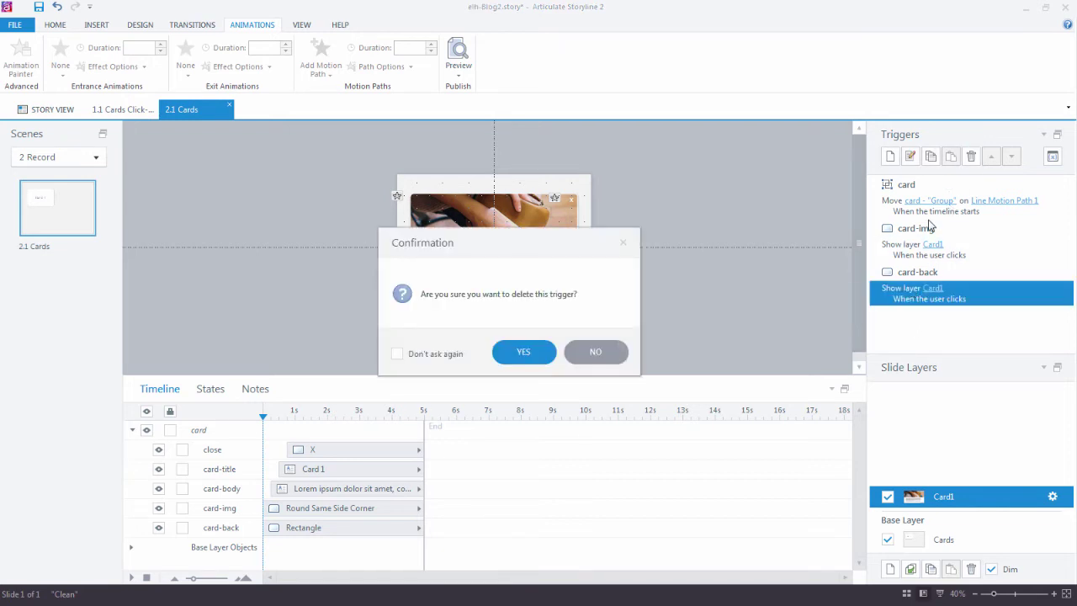
pyautogui.click(524, 351)
pyautogui.click(873, 253)
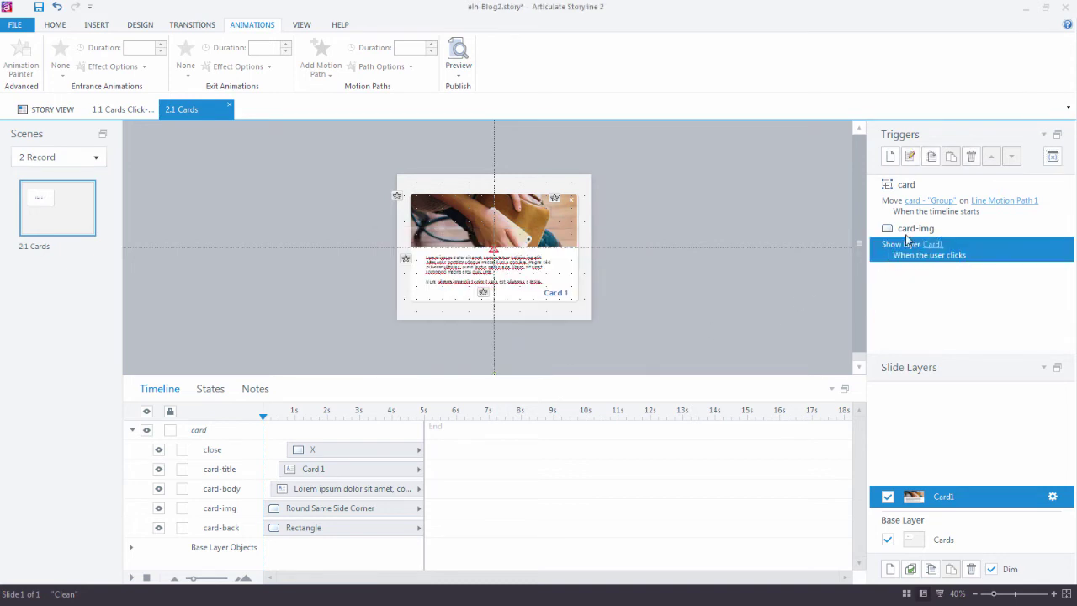
pyautogui.click(971, 157)
pyautogui.click(532, 353)
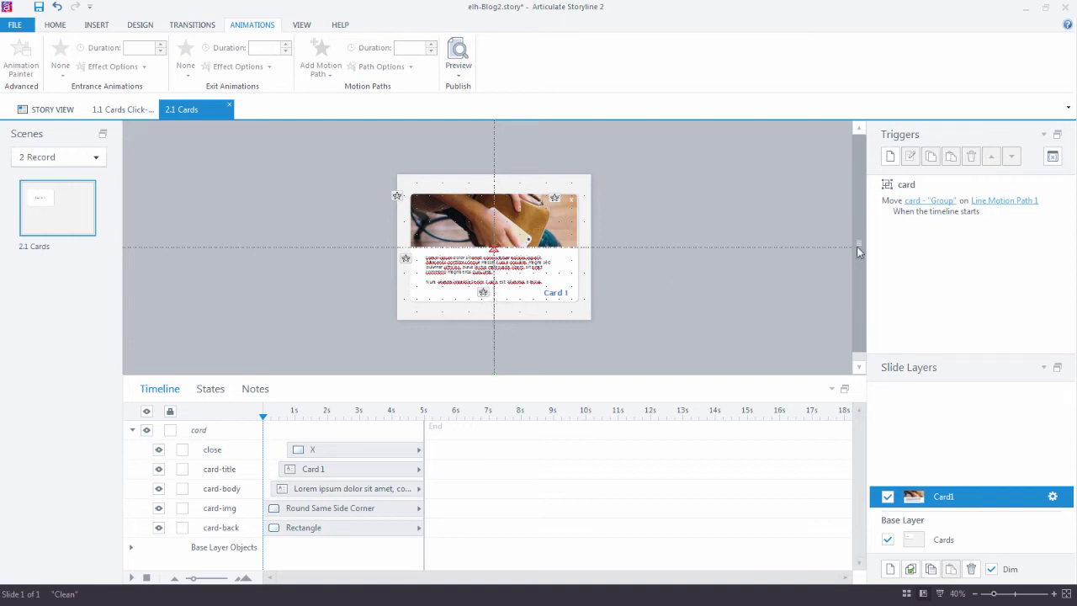
# Step: Give the card group a second line motion path and reverse its direction so it starts at the slide's center
pyautogui.click(935, 210)
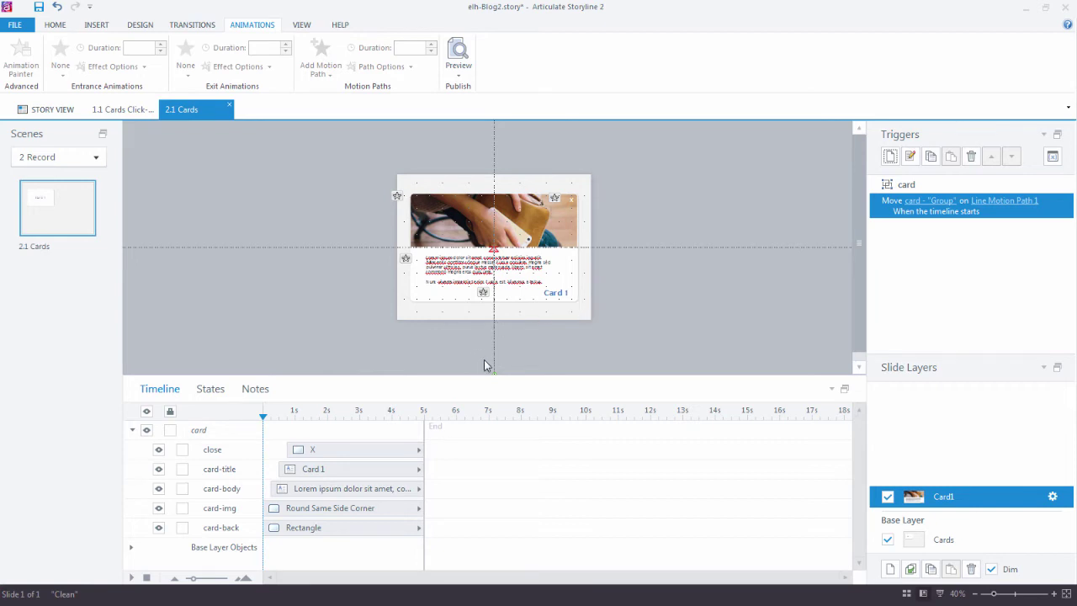
pyautogui.click(494, 249)
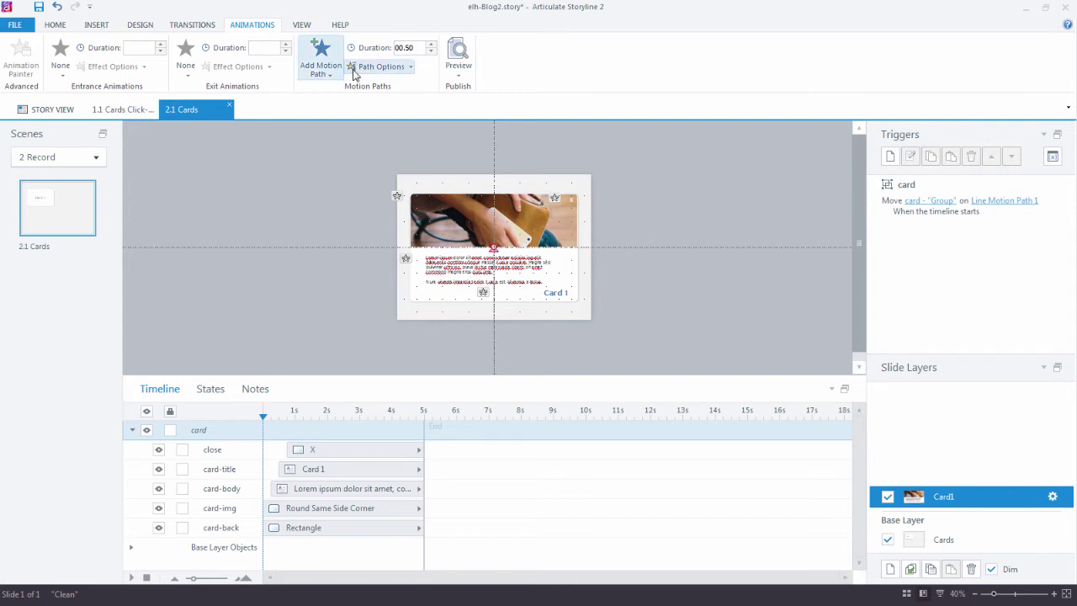
pyautogui.click(381, 66)
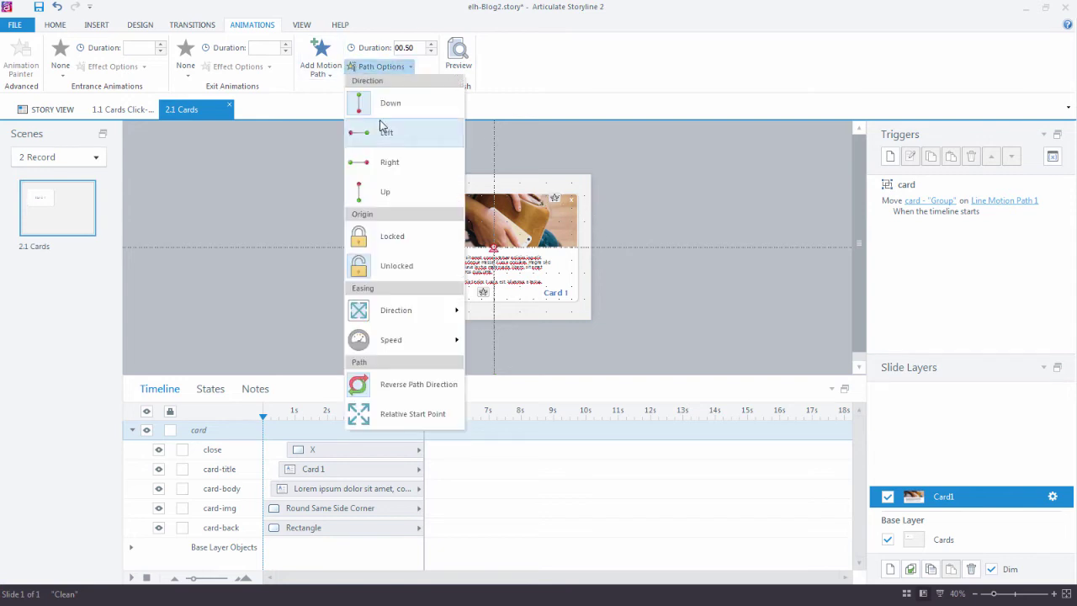
pyautogui.click(410, 392)
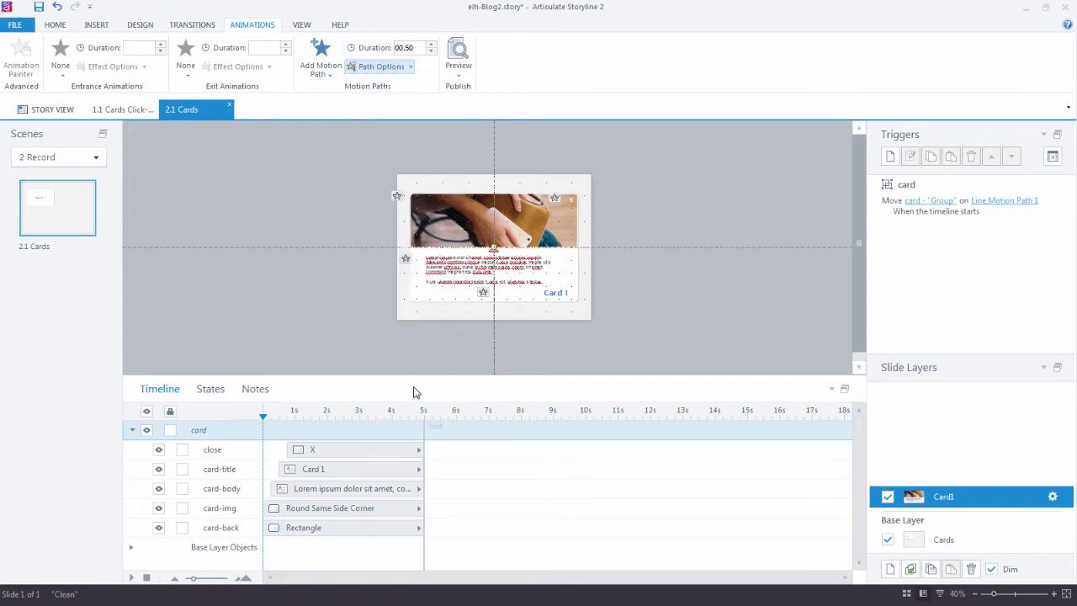
# Step: Add a trigger that moves the card group on Line Motion Path 2 when the user clicks the close button
pyautogui.click(890, 157)
pyautogui.moveTo(535, 225); pyautogui.dragTo(749, 179)
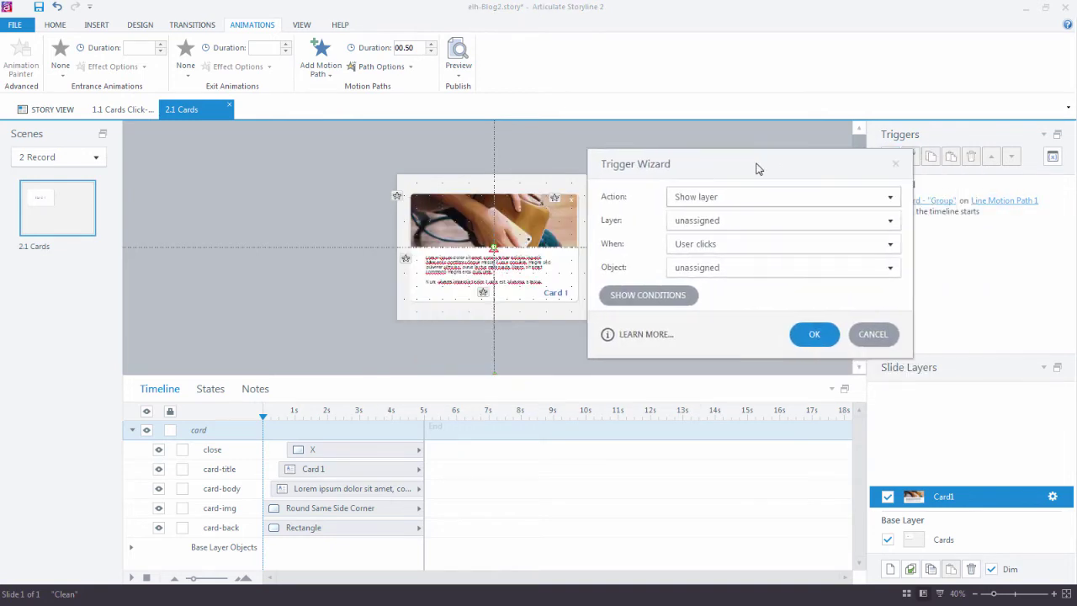
pyautogui.click(716, 219)
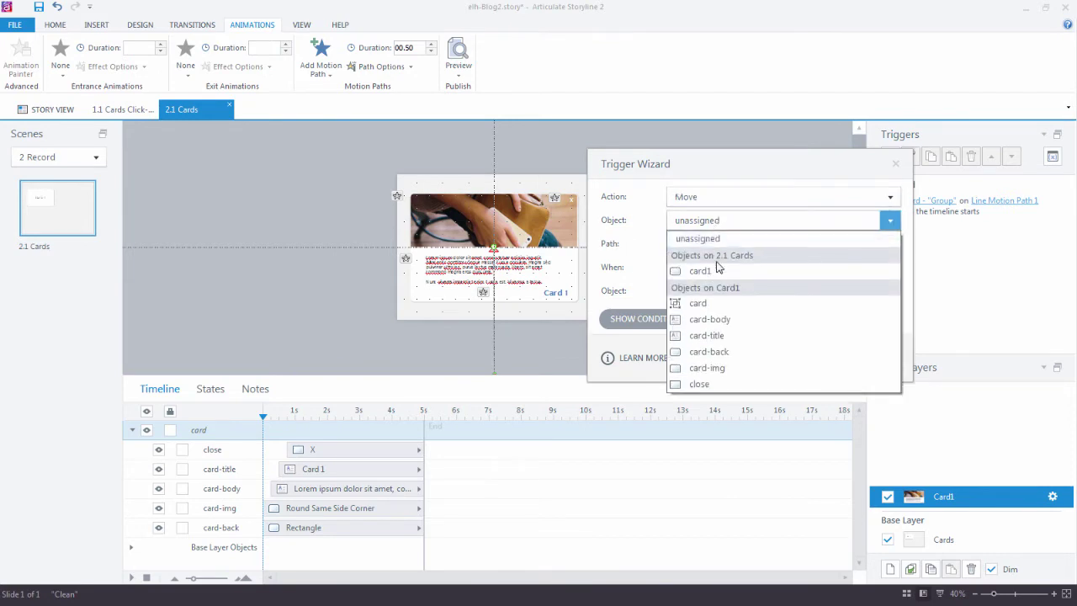
pyautogui.click(707, 303)
pyautogui.click(711, 246)
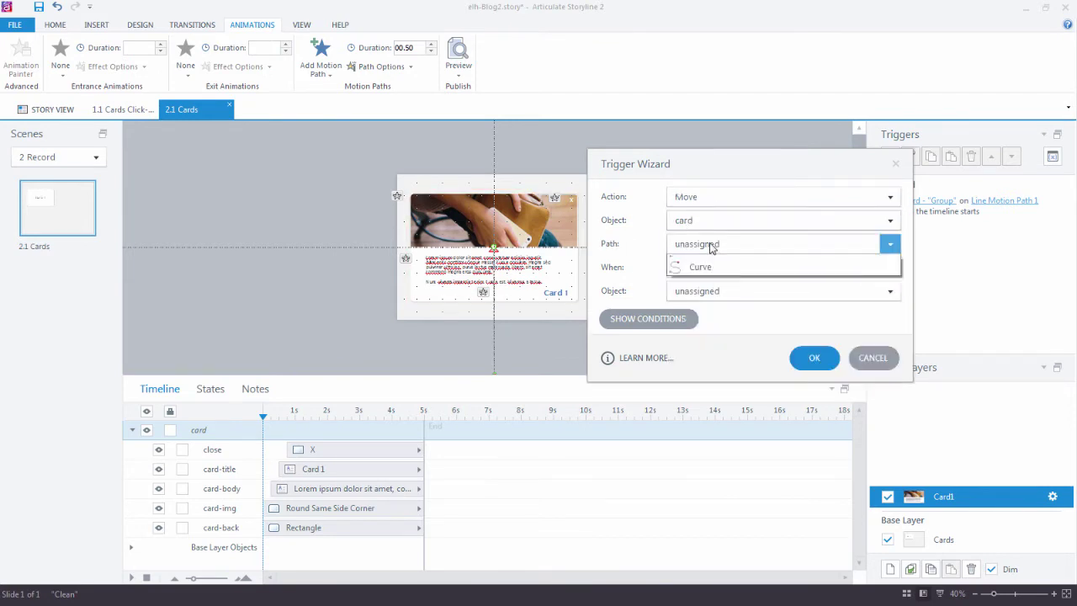
pyautogui.click(718, 311)
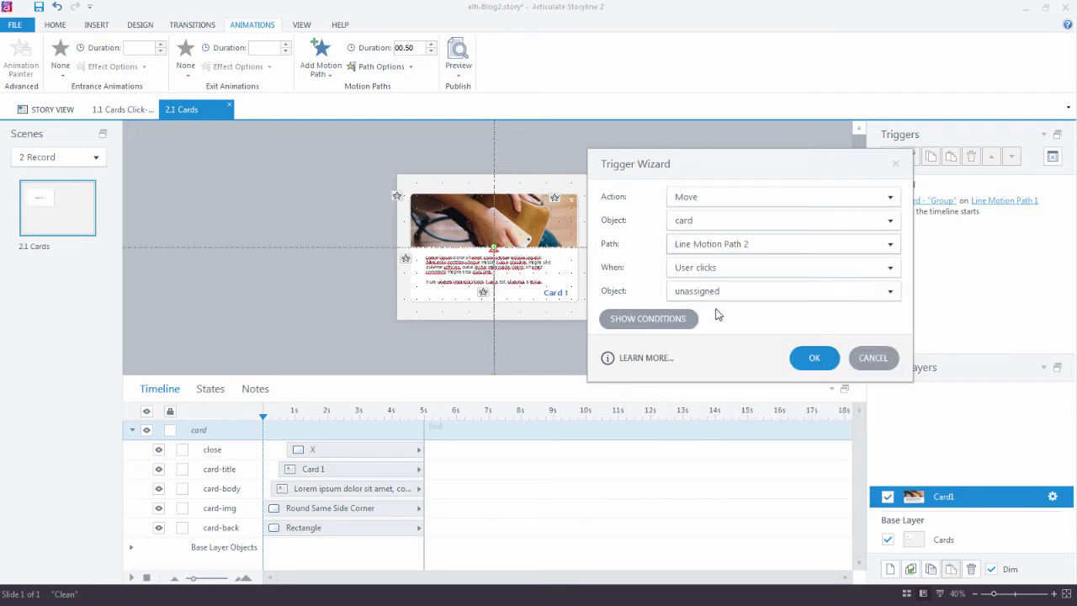
pyautogui.click(713, 268)
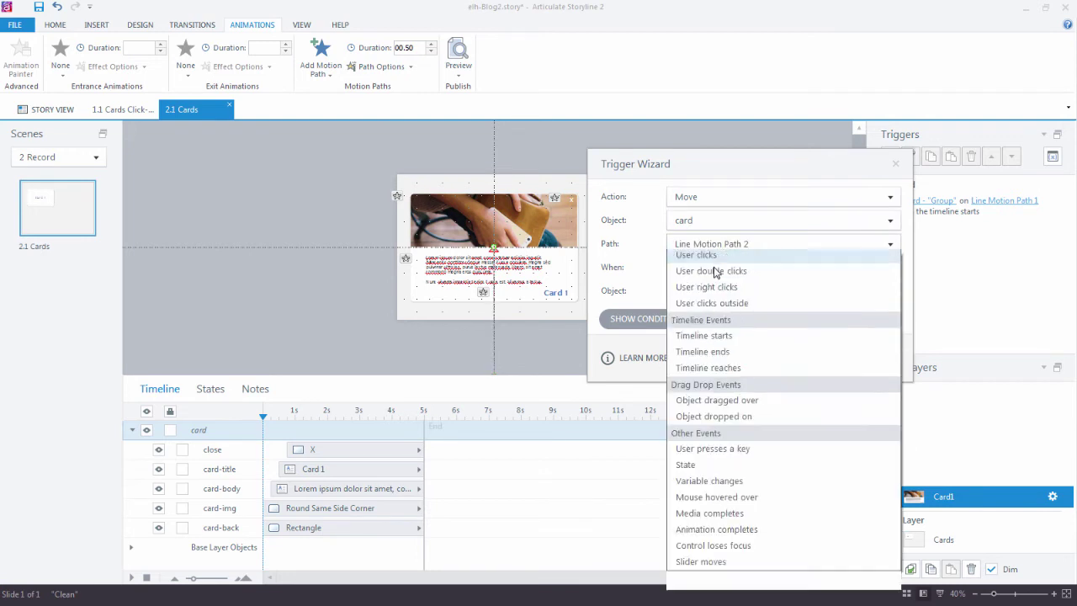
pyautogui.click(713, 273)
pyautogui.click(716, 292)
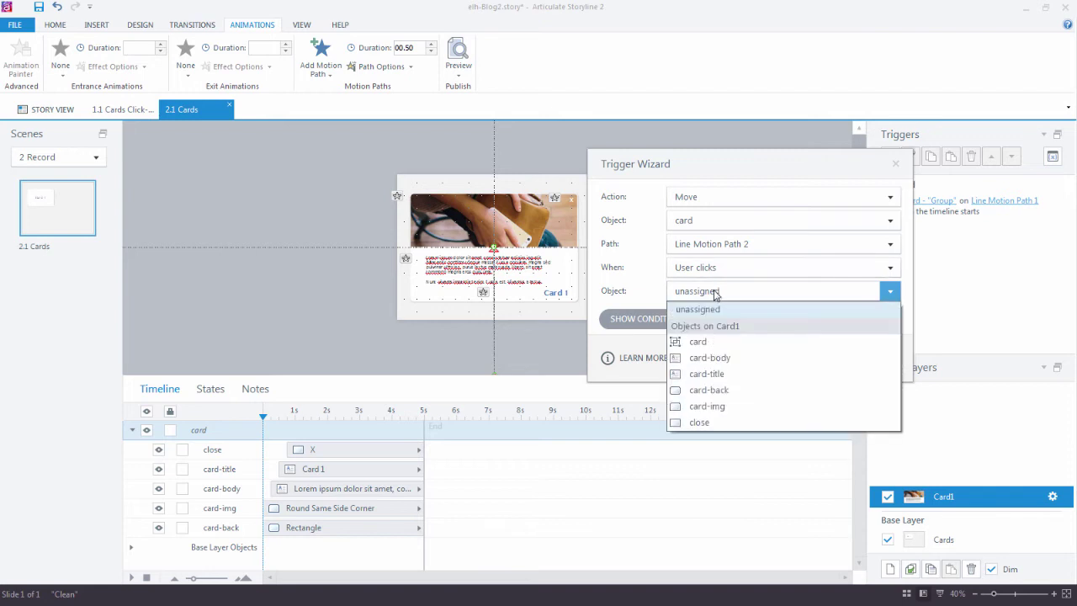
pyautogui.click(699, 423)
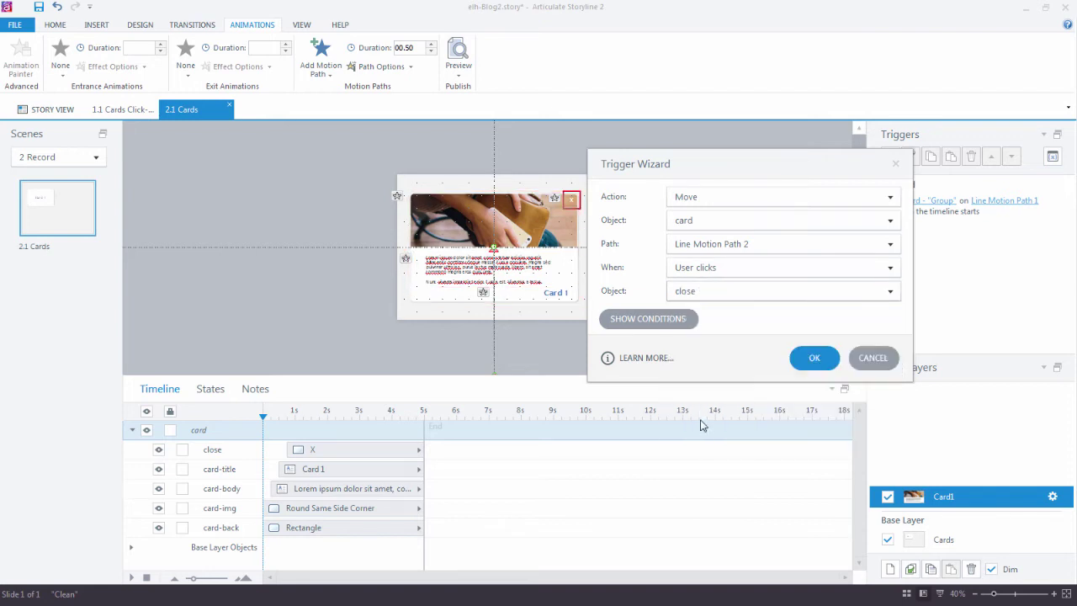
pyautogui.click(823, 359)
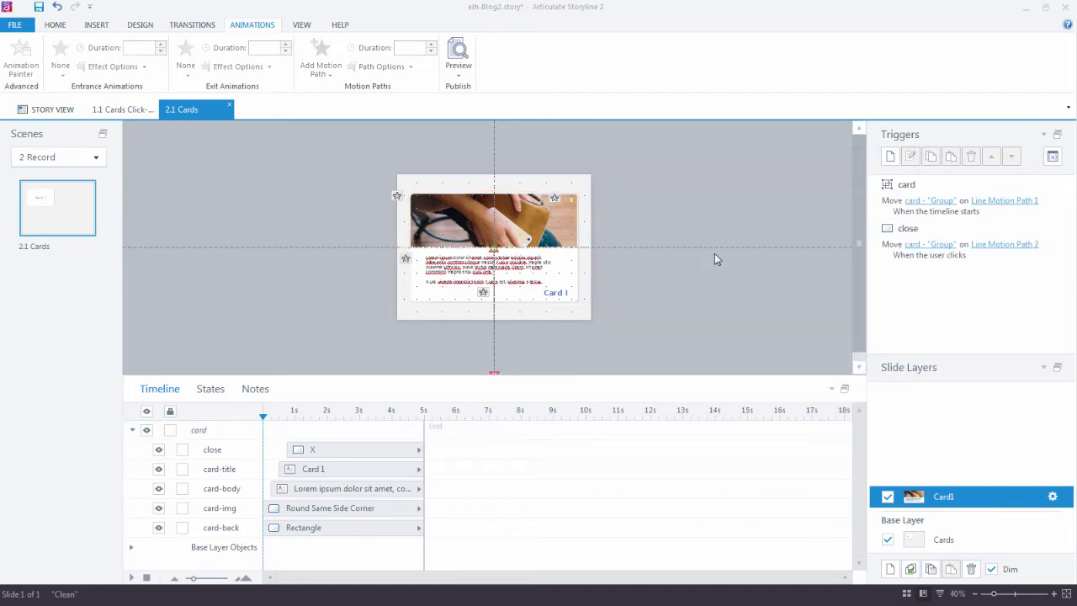
# Step: Add a layer trigger that moves card1 on Line Motion Path 2 when the Card1 timeline starts
pyautogui.click(890, 157)
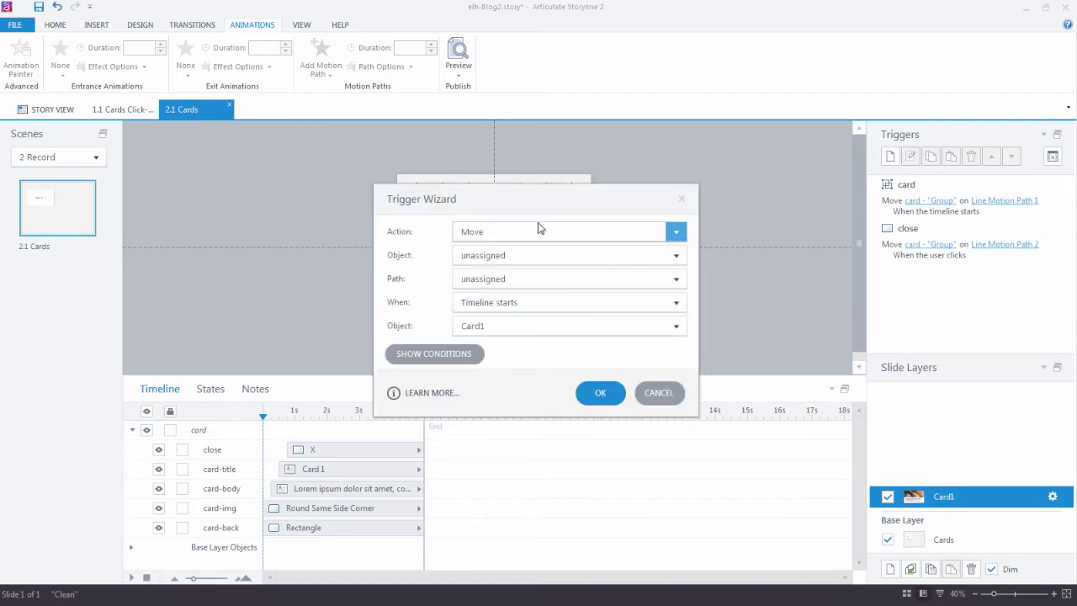
pyautogui.moveTo(561, 198); pyautogui.dragTo(700, 174)
pyautogui.click(669, 229)
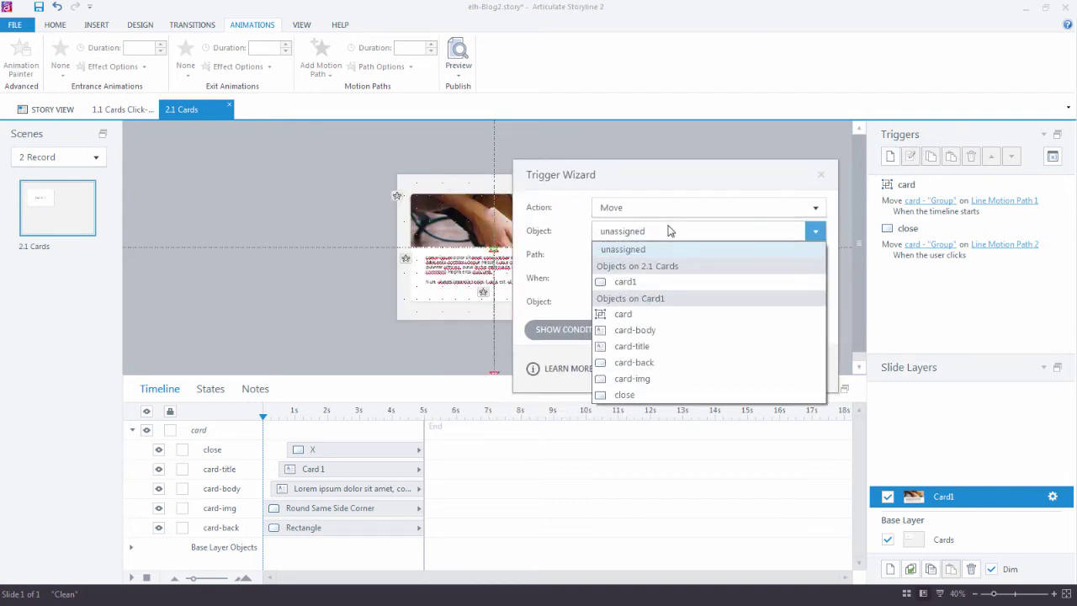
pyautogui.click(664, 285)
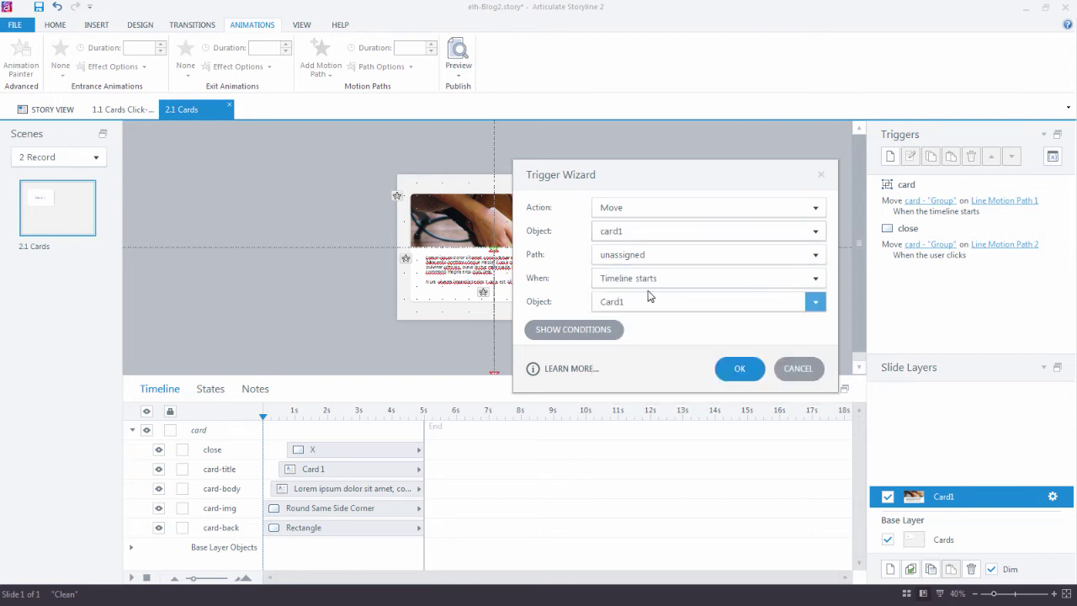
pyautogui.click(639, 265)
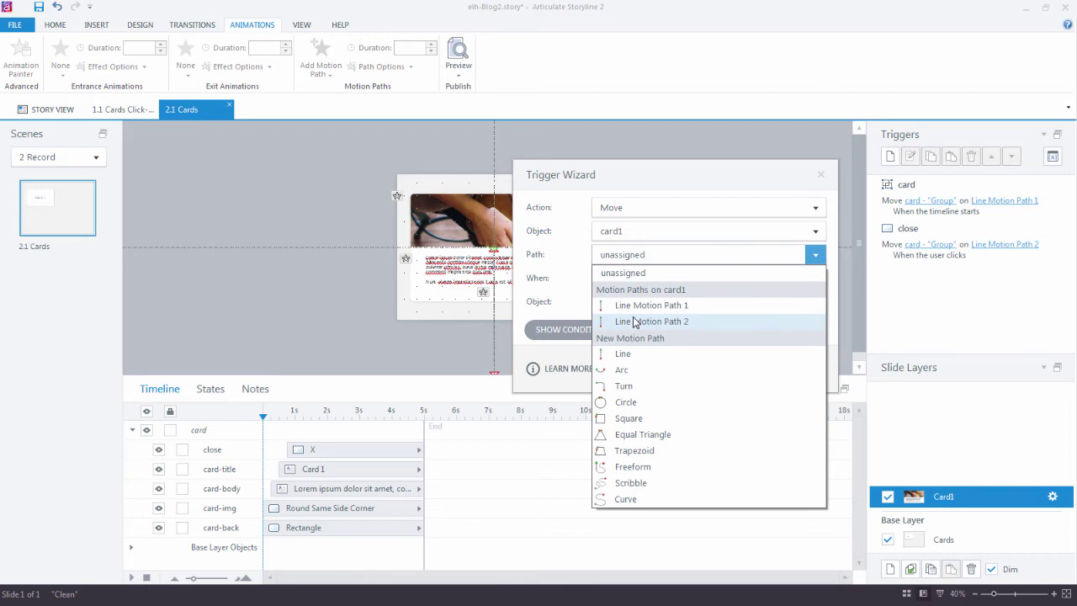
pyautogui.click(634, 321)
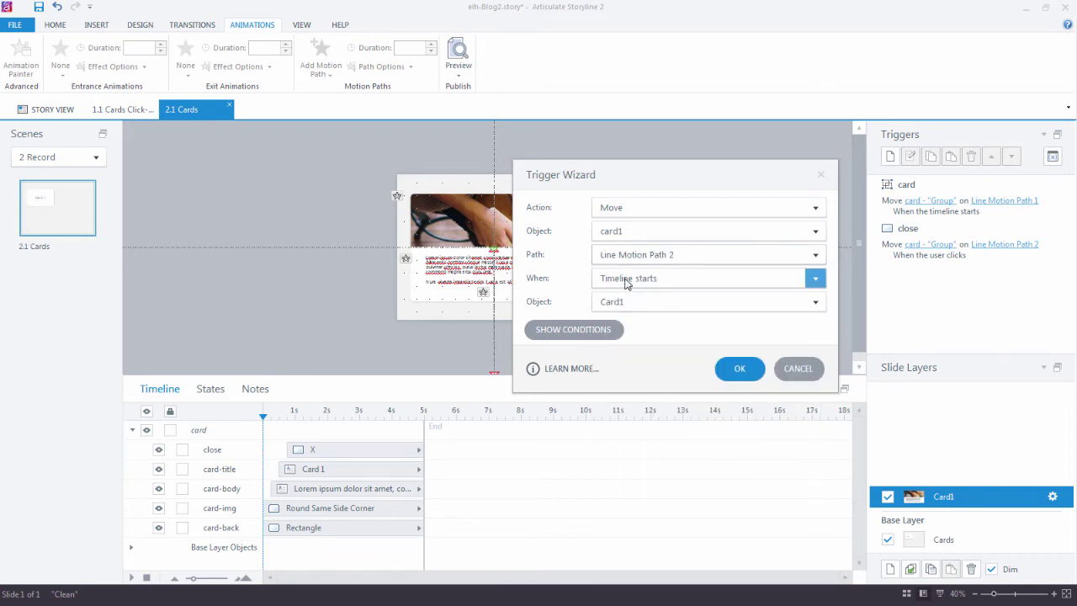
pyautogui.click(628, 304)
pyautogui.click(626, 353)
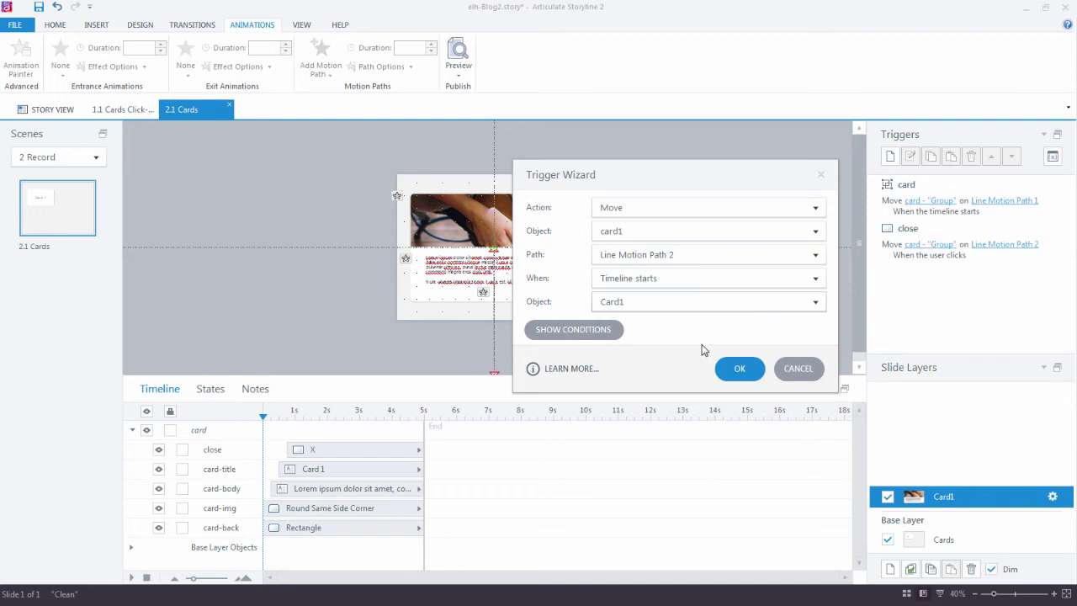
pyautogui.click(740, 367)
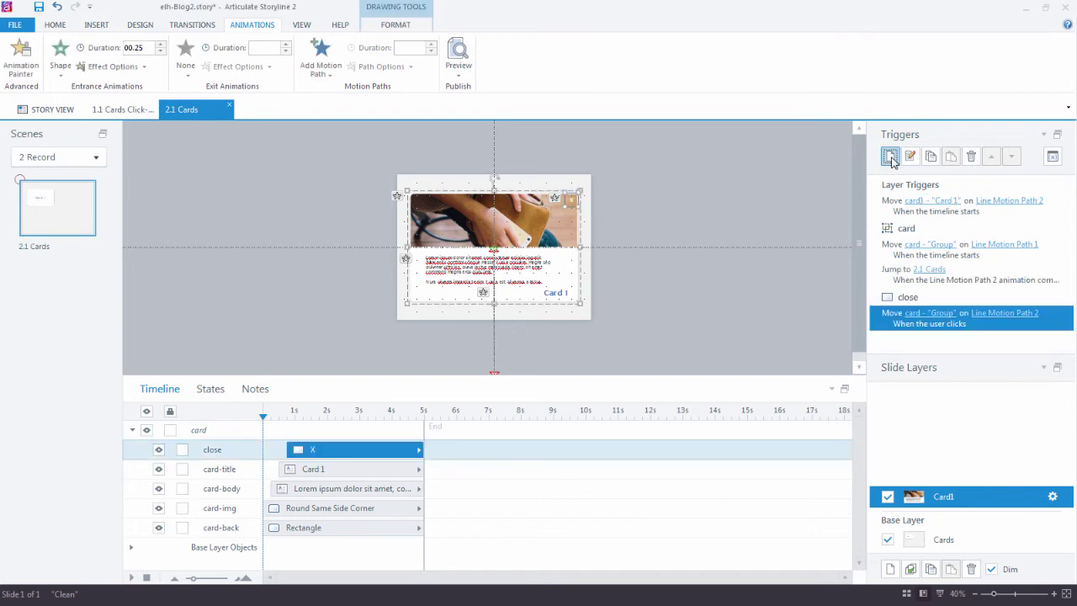
# Step: Add a trigger that changes the state of the close button to Hidden when the user clicks it
pyautogui.click(891, 159)
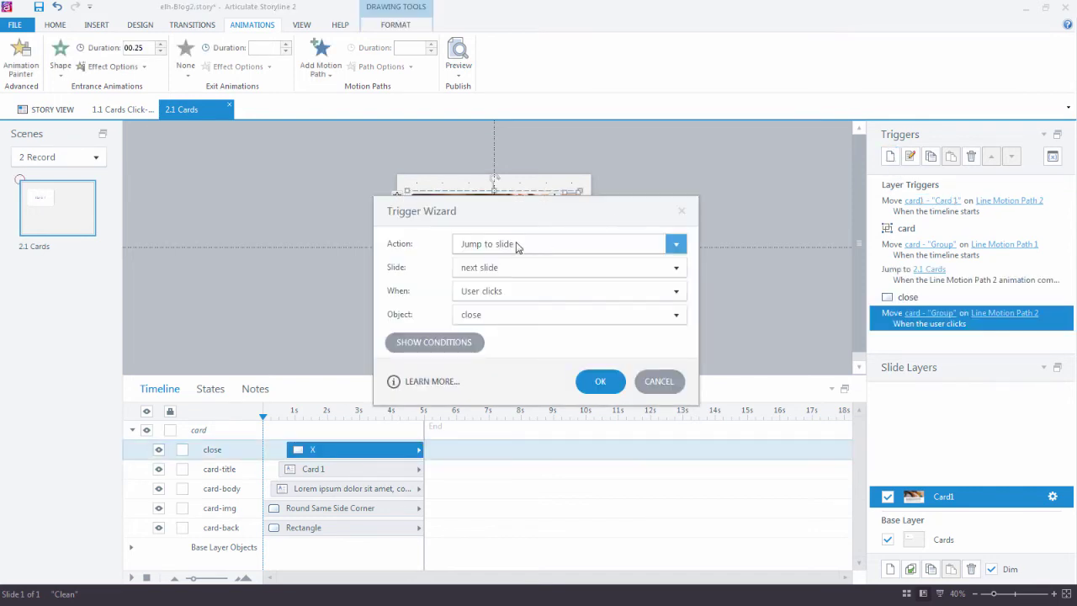
pyautogui.moveTo(483, 212); pyautogui.dragTo(710, 166)
pyautogui.click(714, 196)
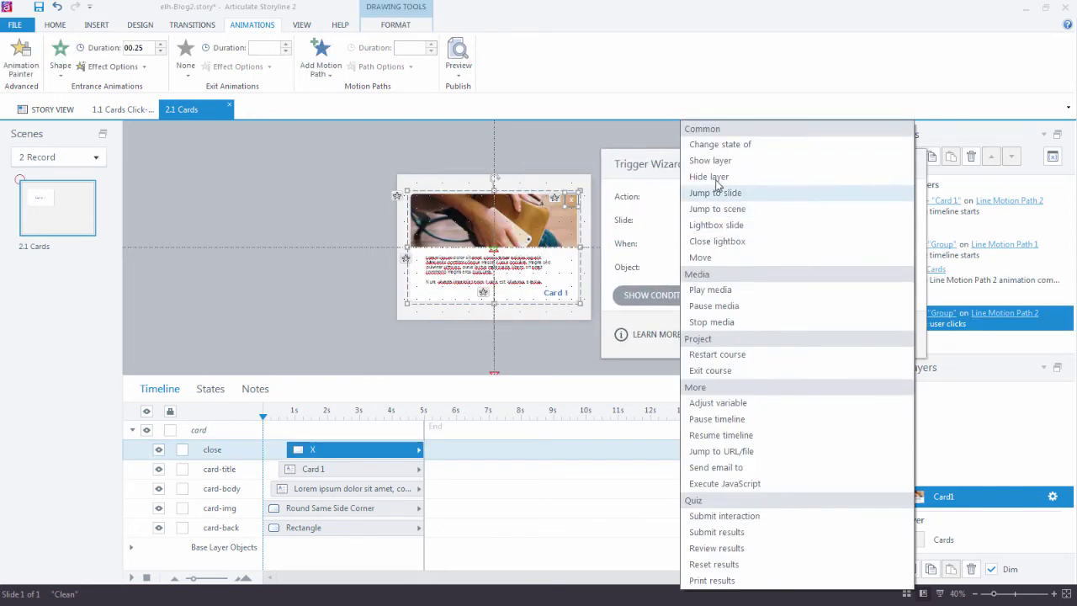
pyautogui.click(709, 177)
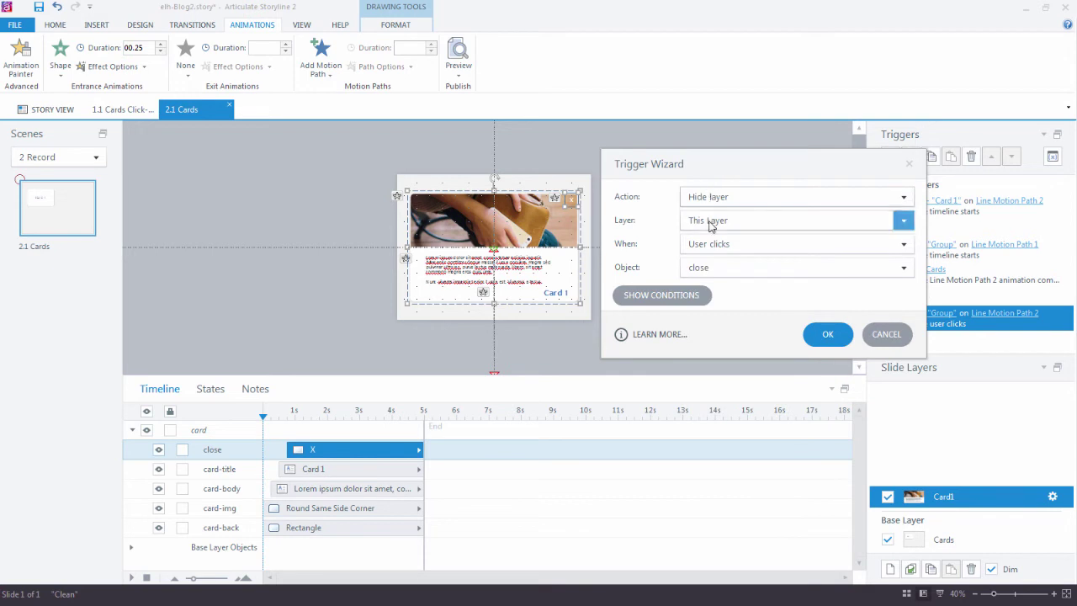
pyautogui.click(709, 222)
pyautogui.click(700, 202)
pyautogui.click(705, 199)
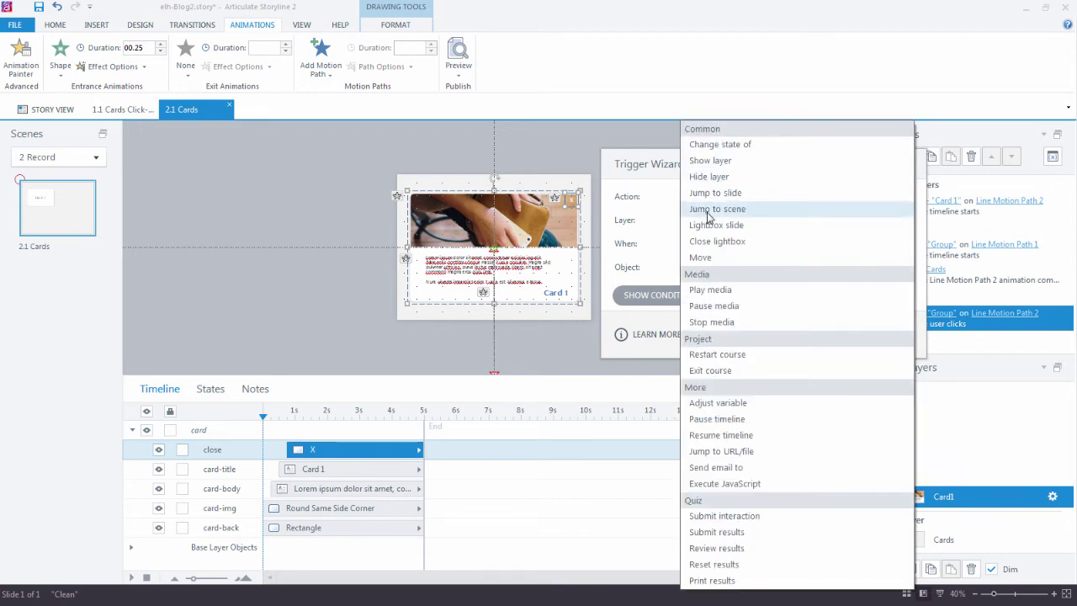
pyautogui.click(717, 144)
pyautogui.click(716, 219)
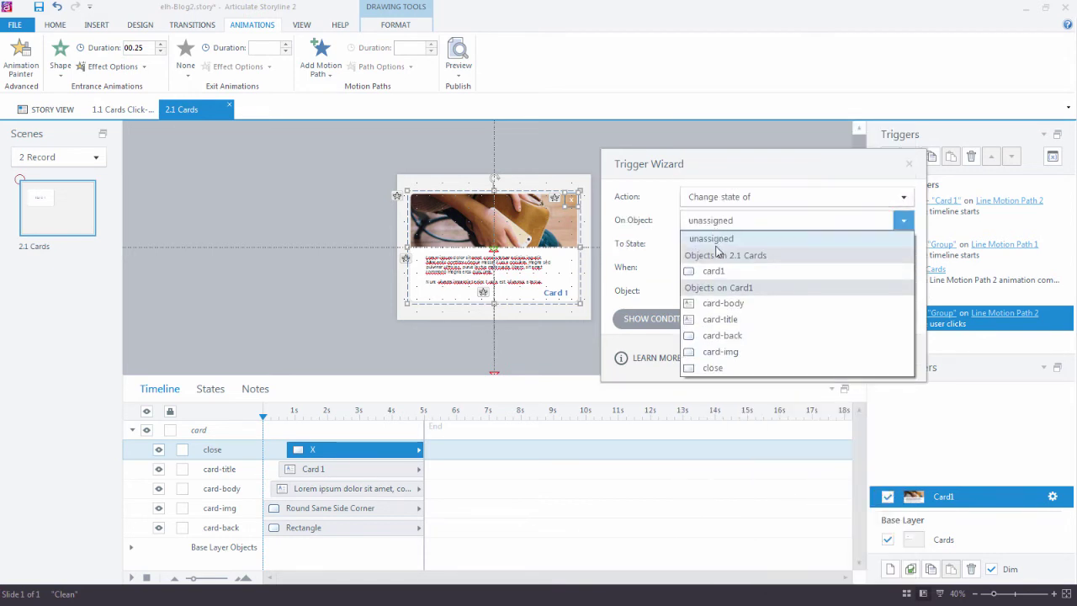
pyautogui.click(714, 368)
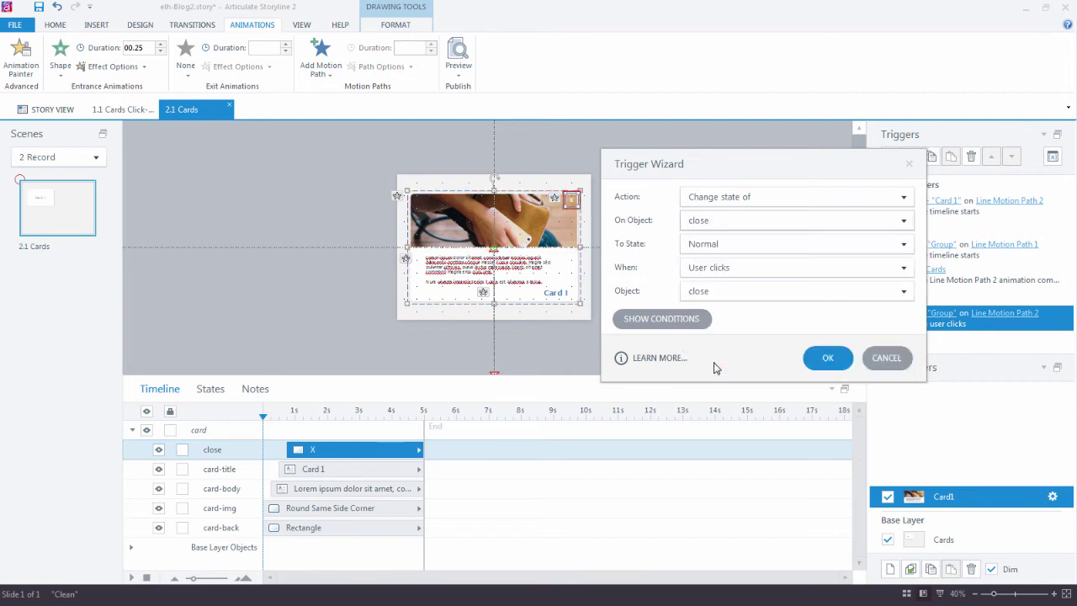
pyautogui.click(694, 246)
pyautogui.click(703, 290)
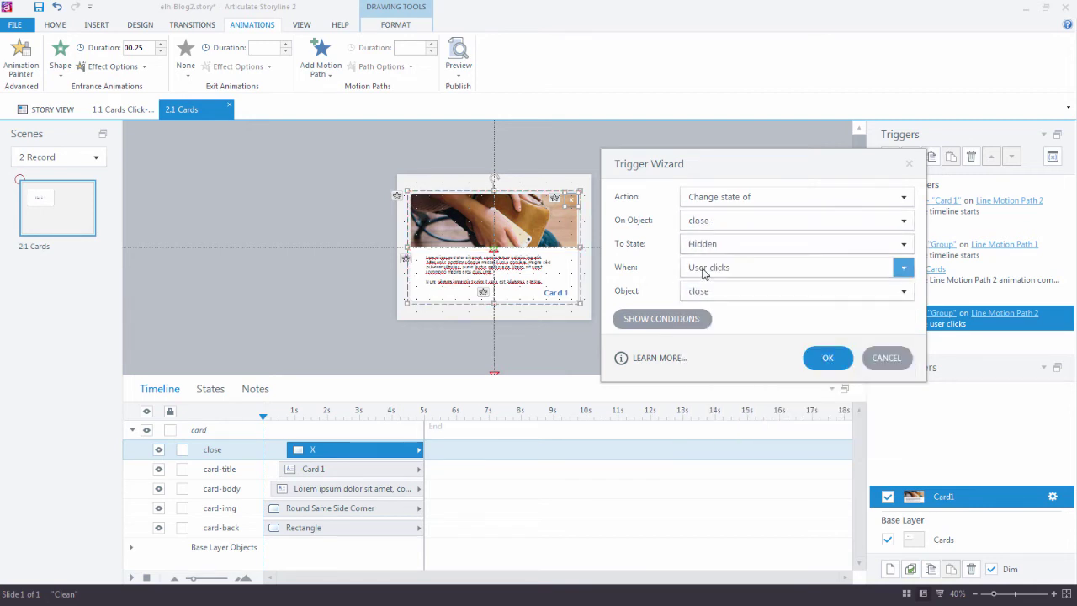
pyautogui.click(827, 358)
# Step: Add a trigger that jumps to slide 2.1 Cards when the card group's Line Motion Path 2 animation completes
pyautogui.click(893, 157)
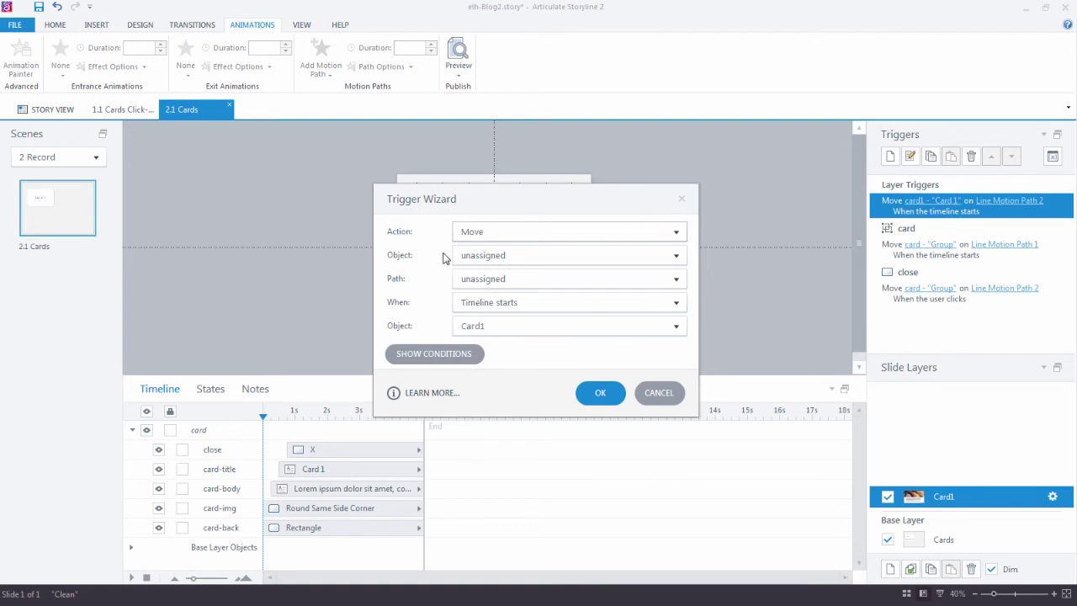
pyautogui.click(675, 232)
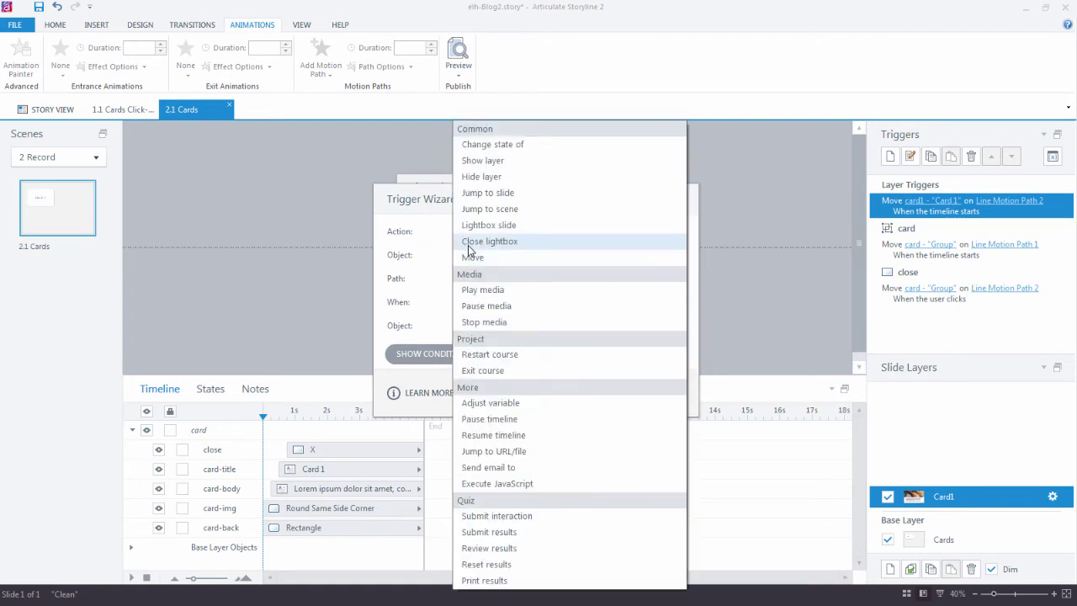
pyautogui.click(479, 194)
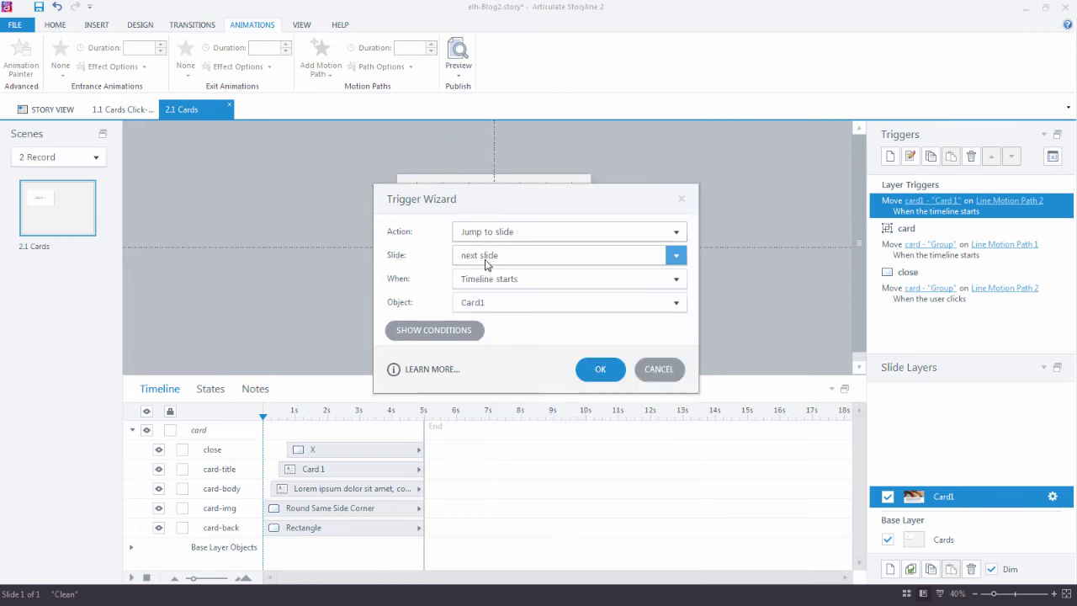
pyautogui.click(485, 264)
pyautogui.click(584, 399)
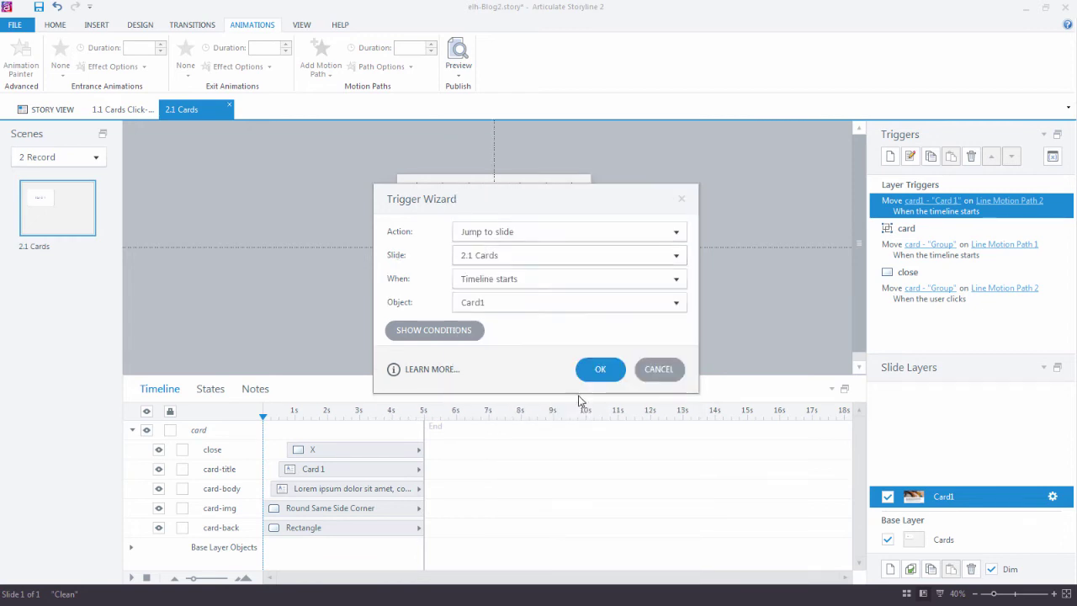
pyautogui.click(501, 287)
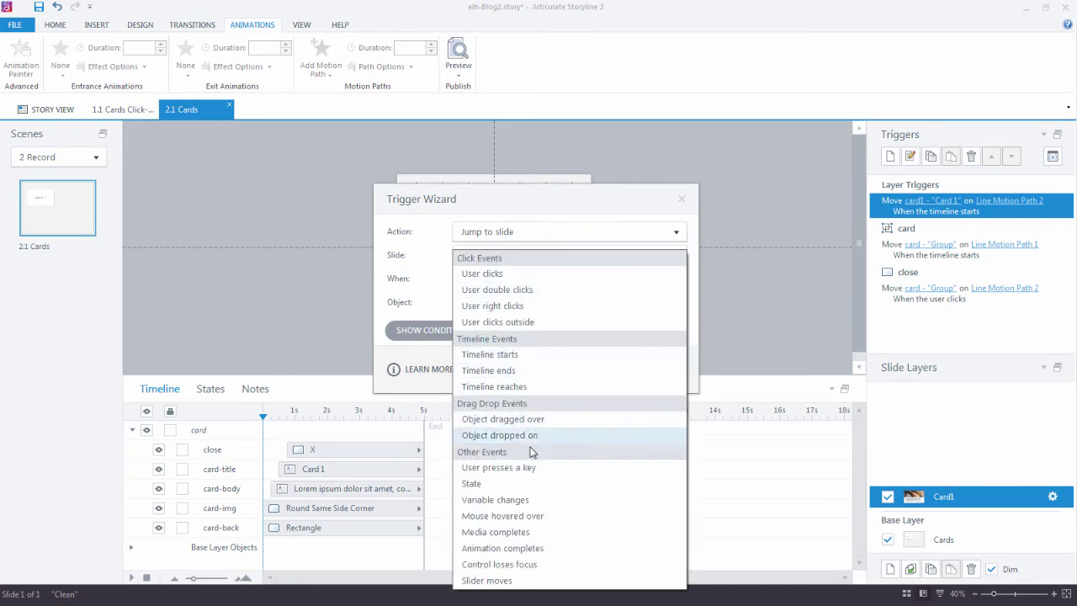
pyautogui.click(502, 547)
pyautogui.click(482, 302)
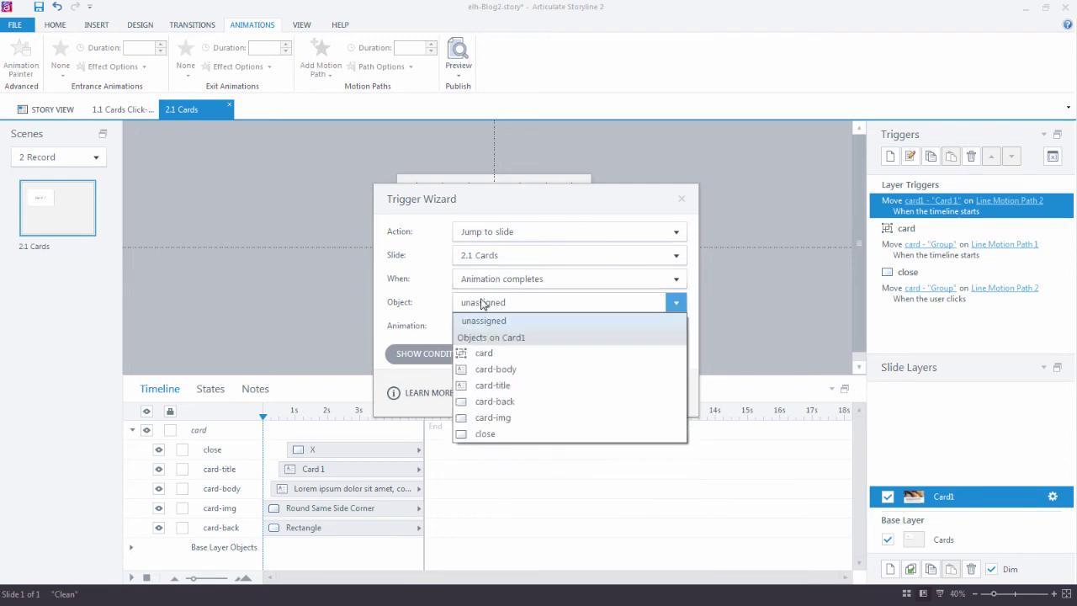
pyautogui.click(483, 352)
pyautogui.click(491, 332)
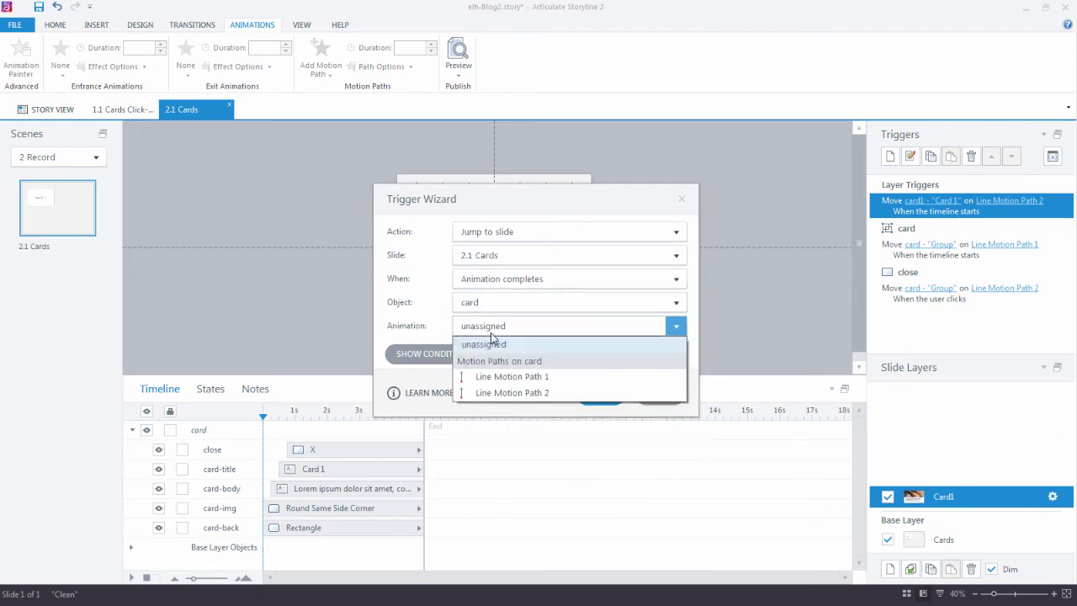
pyautogui.click(492, 391)
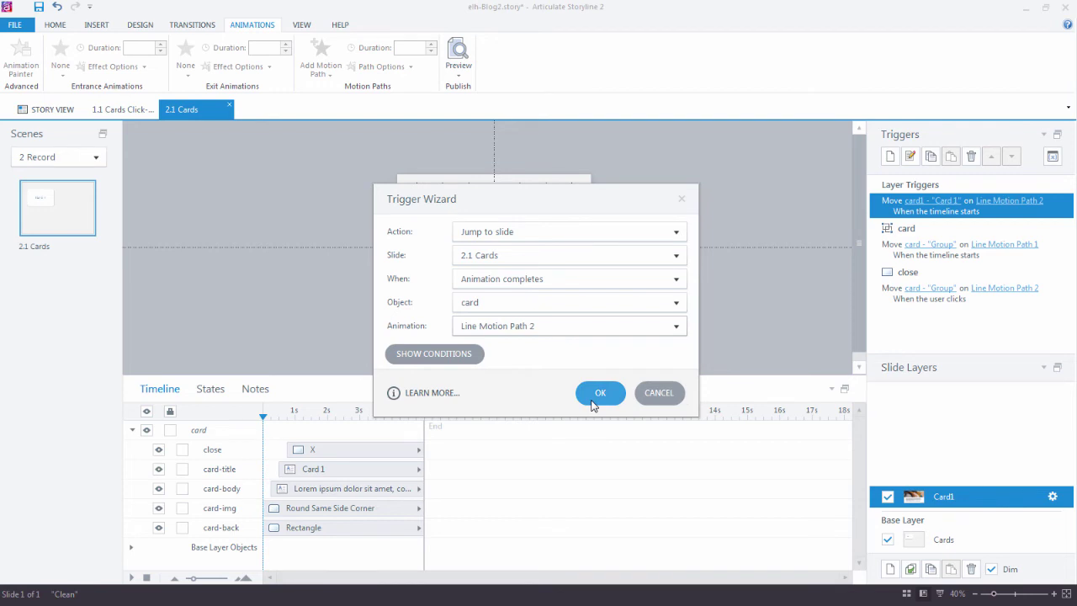
pyautogui.click(593, 393)
# Step: Preview the slide by opening and closing Card 1 with its X, and return to the Cards base layer
pyautogui.click(471, 77)
pyautogui.click(476, 88)
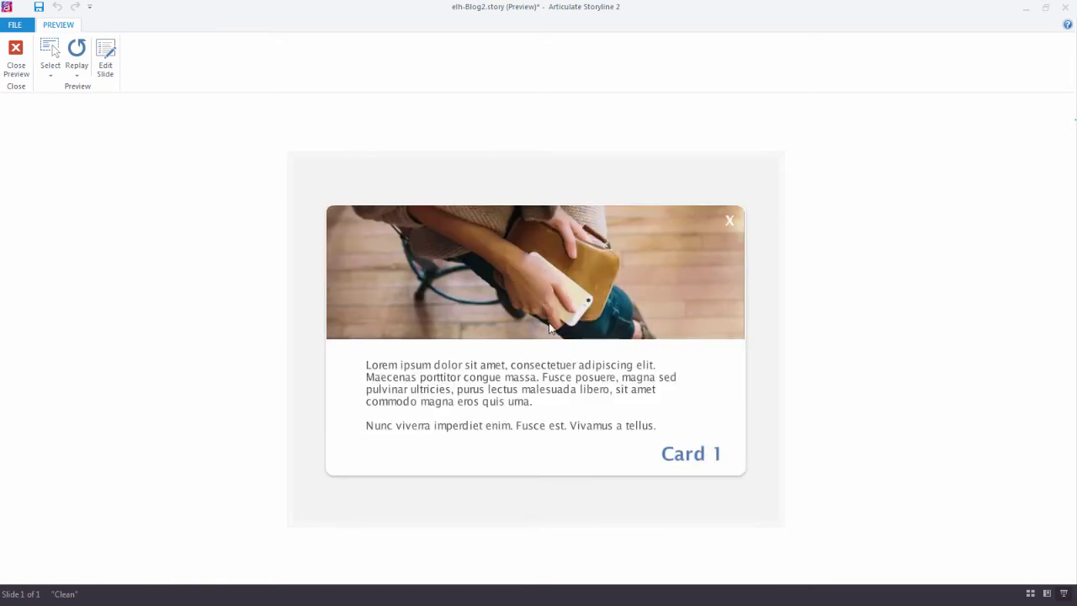
pyautogui.click(732, 223)
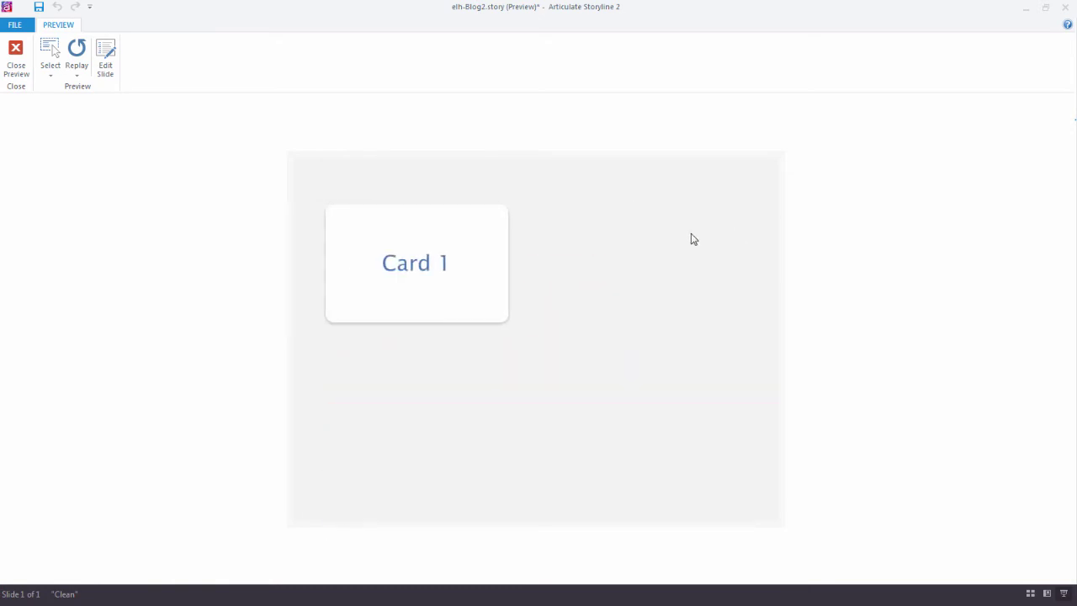
pyautogui.click(503, 257)
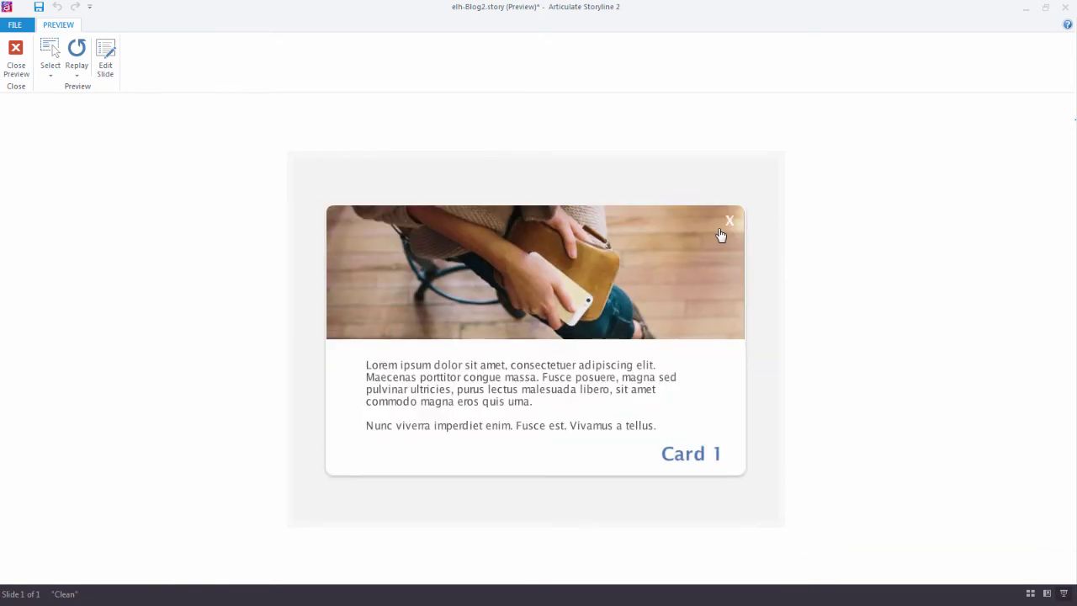
pyautogui.click(729, 226)
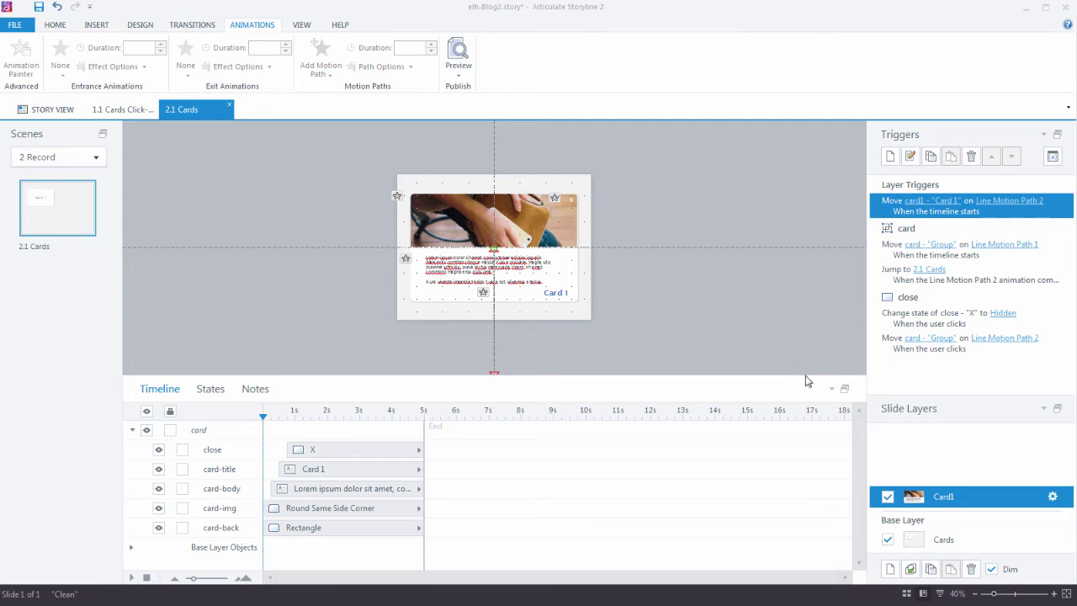
pyautogui.click(938, 541)
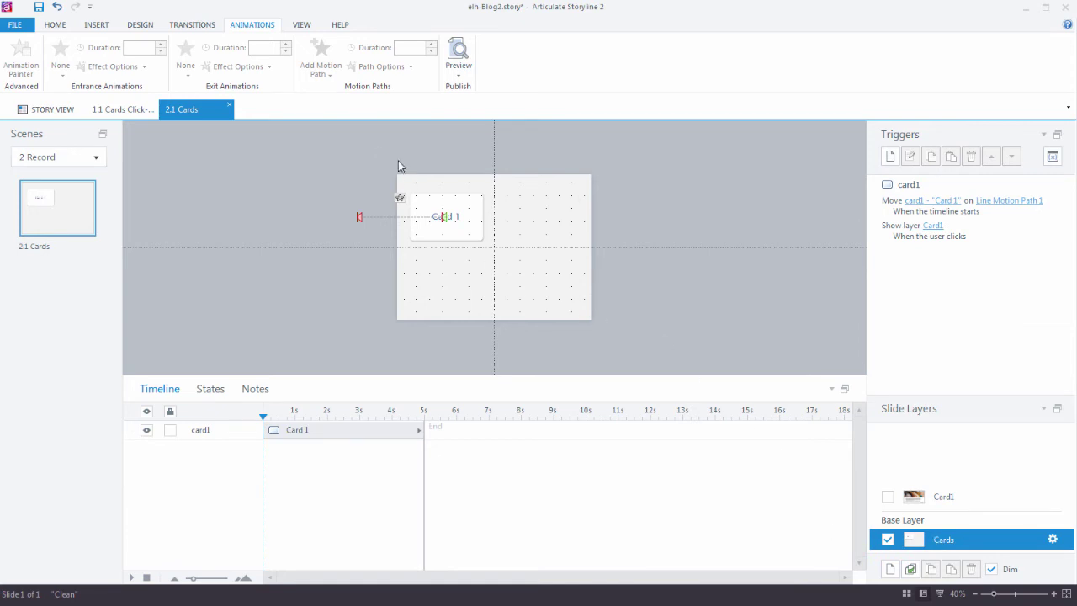
# Step: Duplicate card1 with its animations and place the copy in the slide's upper right, level with the original
pyautogui.moveTo(379, 151); pyautogui.dragTo(488, 247)
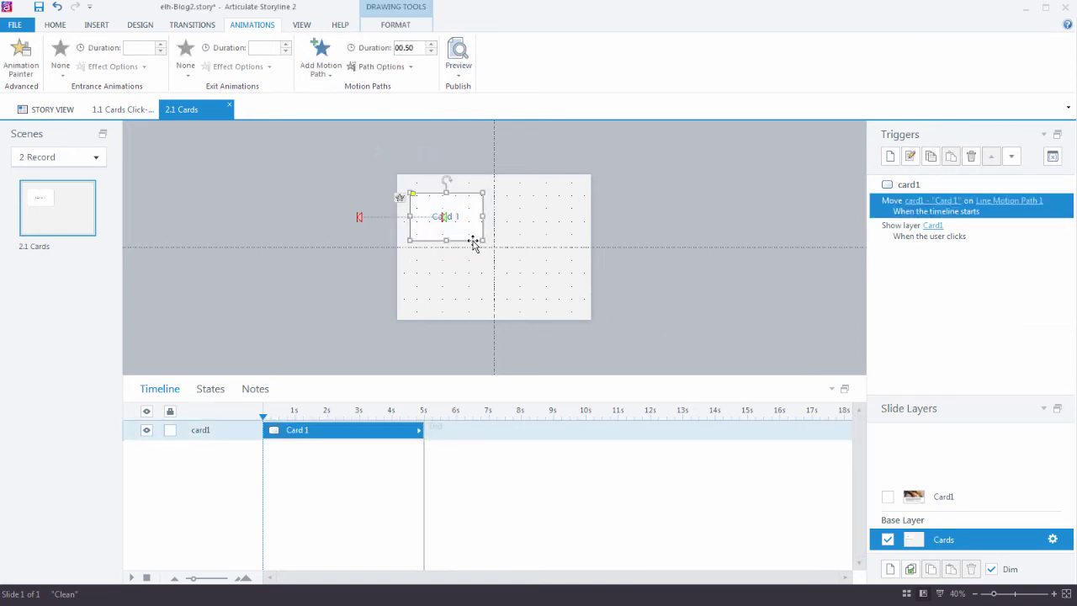
pyautogui.click(521, 238)
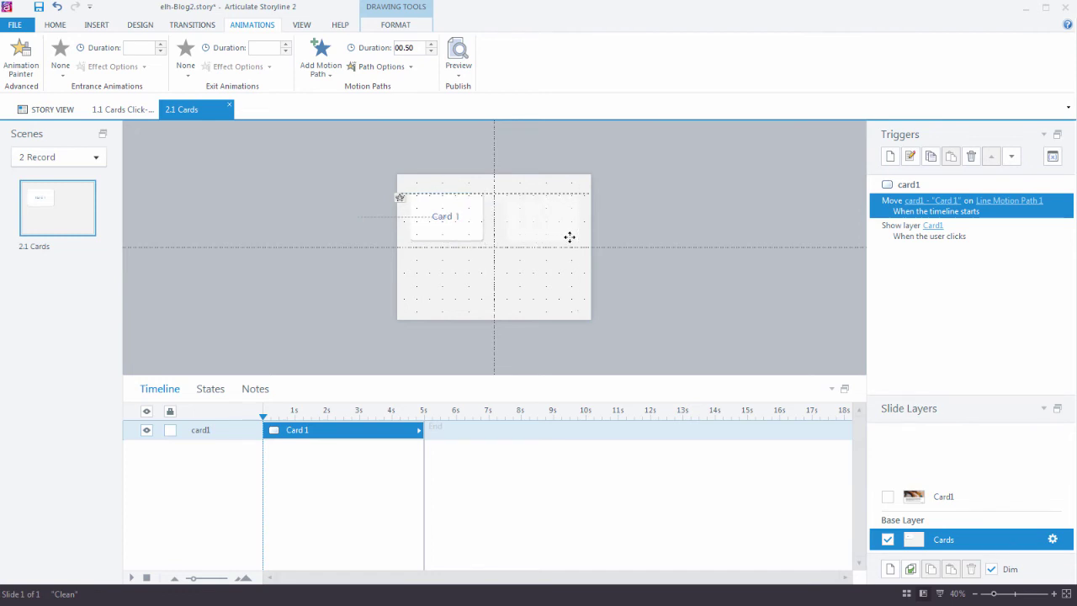
pyautogui.moveTo(570, 236); pyautogui.dragTo(570, 236)
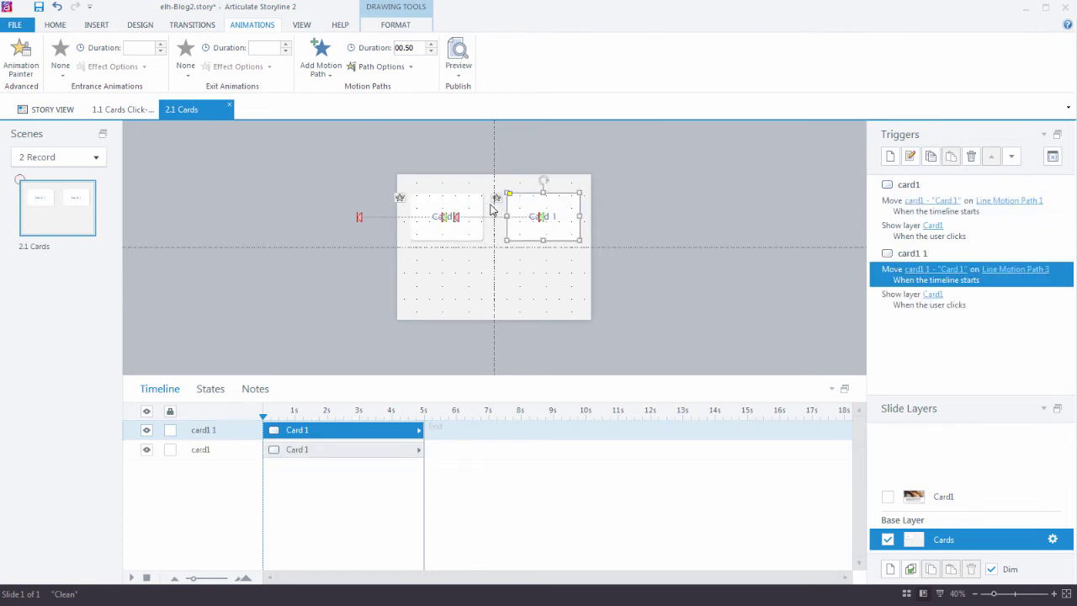
# Step: Reposition the duplicate card's motion paths so they run between the card and a point beyond the slide's right edge
pyautogui.click(456, 217)
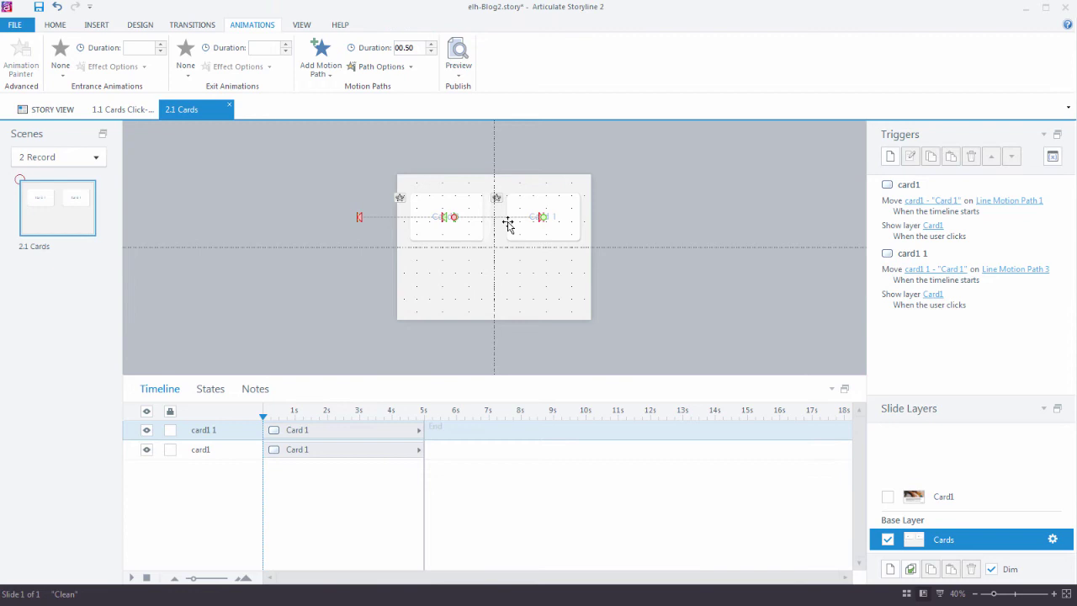
pyautogui.click(559, 229)
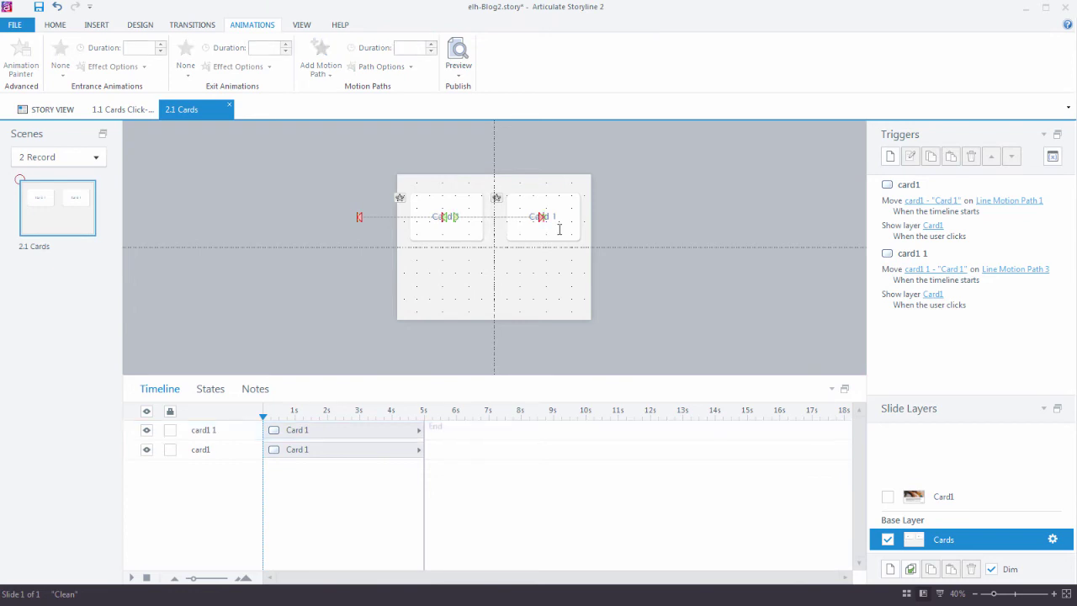
pyautogui.click(455, 217)
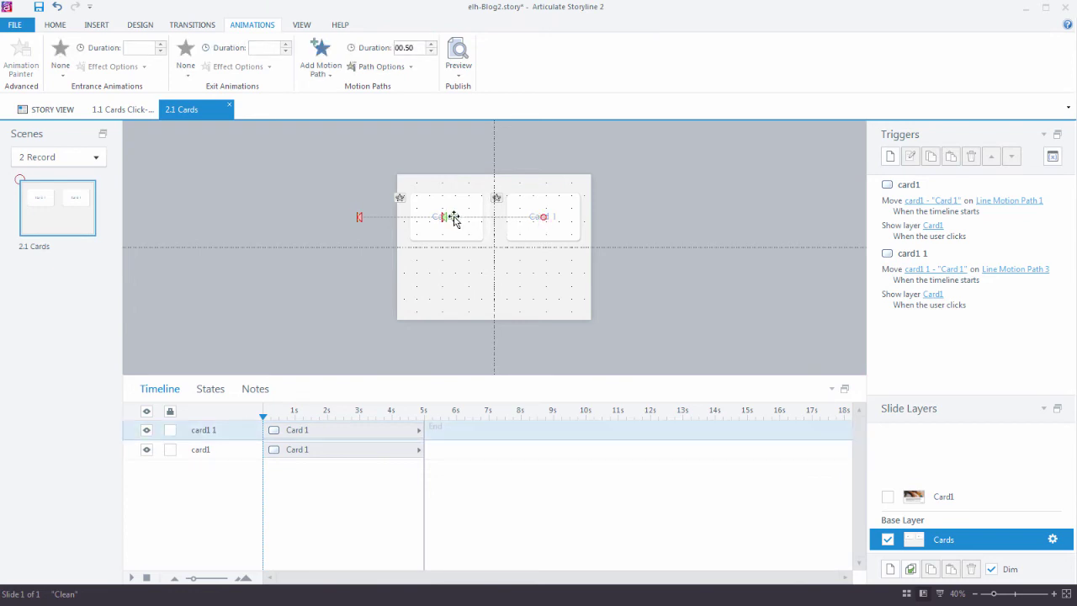
pyautogui.moveTo(455, 217); pyautogui.dragTo(638, 225)
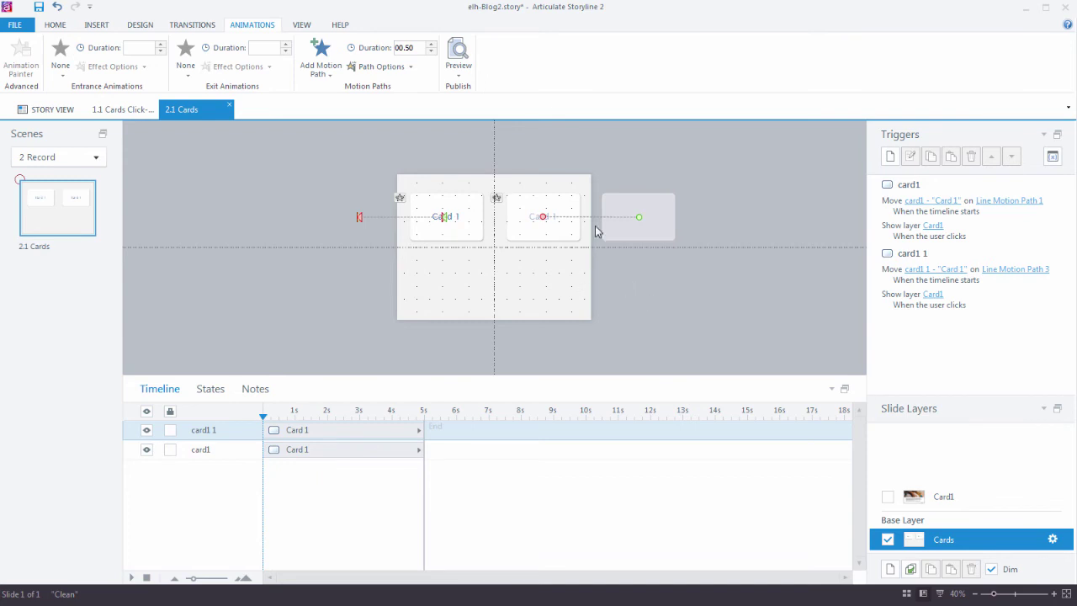
# Step: Set the target of the duplicate card's Show layer trigger to unassigned
pyautogui.click(930, 296)
pyautogui.click(936, 311)
pyautogui.click(725, 288)
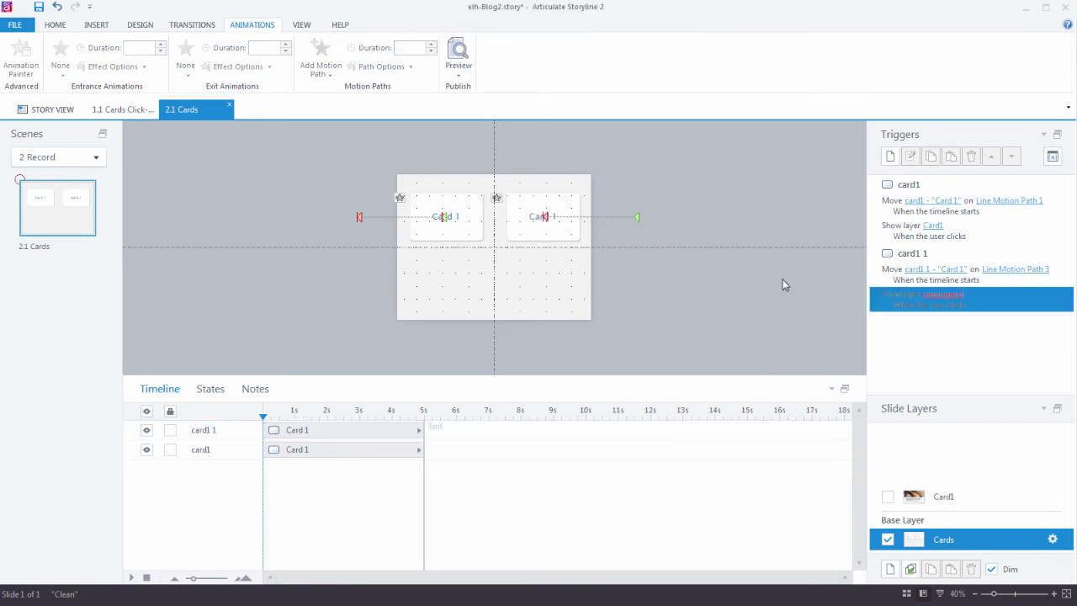
# Step: Reverse the direction of one of the upper-right card's motion paths so it leads off the slide
pyautogui.click(622, 219)
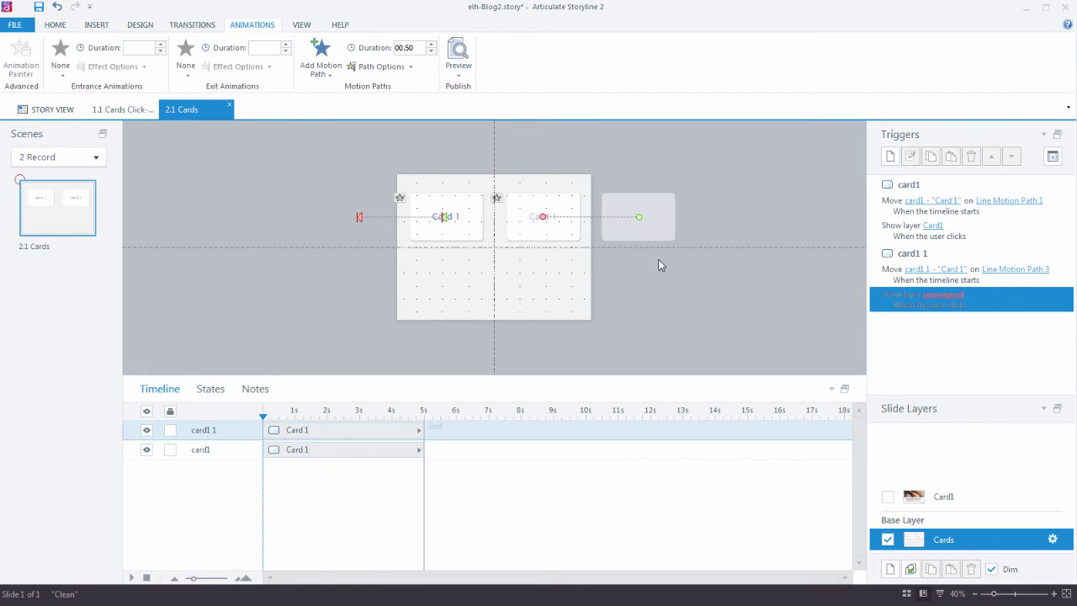
pyautogui.click(362, 69)
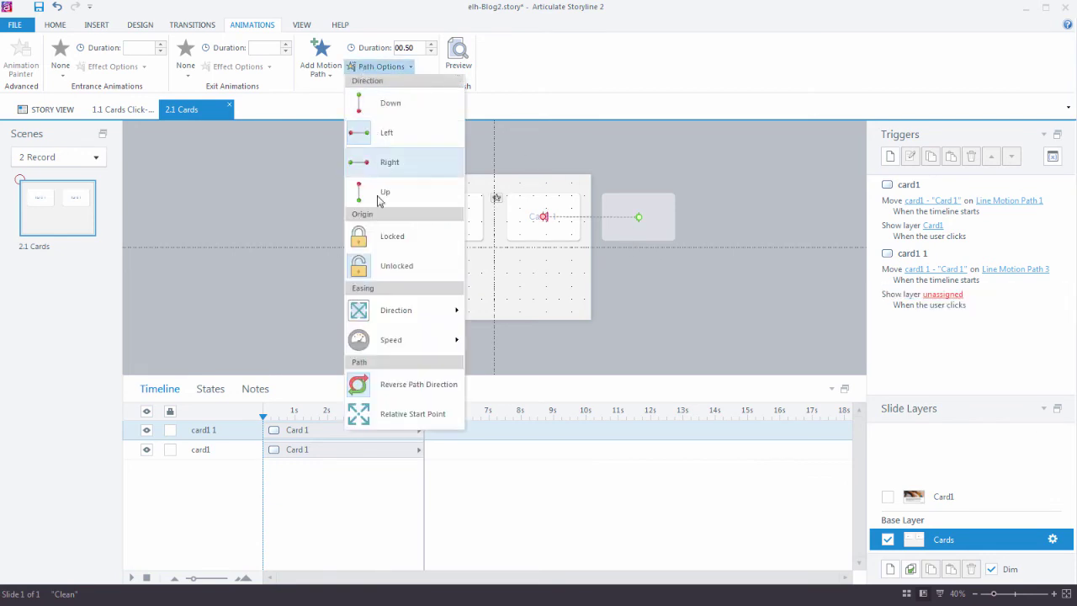
pyautogui.click(402, 388)
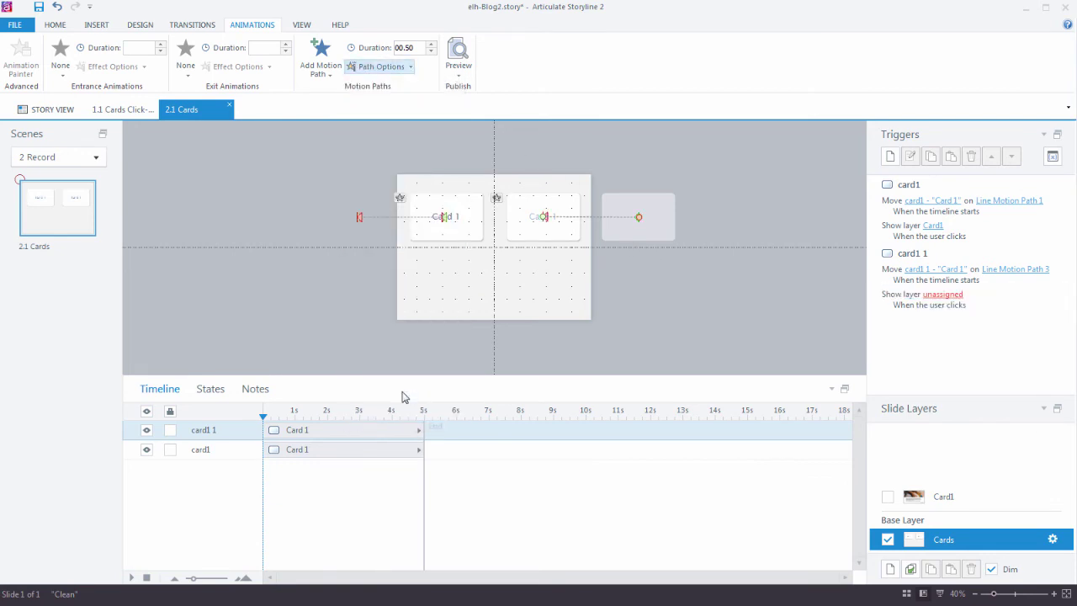
pyautogui.click(711, 339)
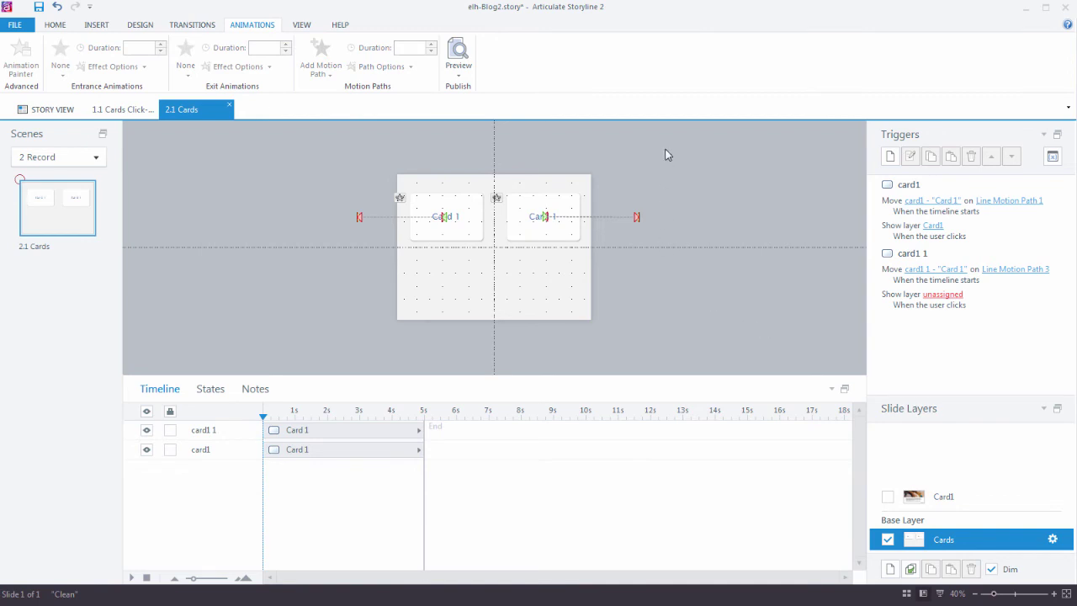
# Step: Duplicate both cards together and place the copies directly below as a second row
pyautogui.moveTo(711, 176); pyautogui.dragTo(350, 270)
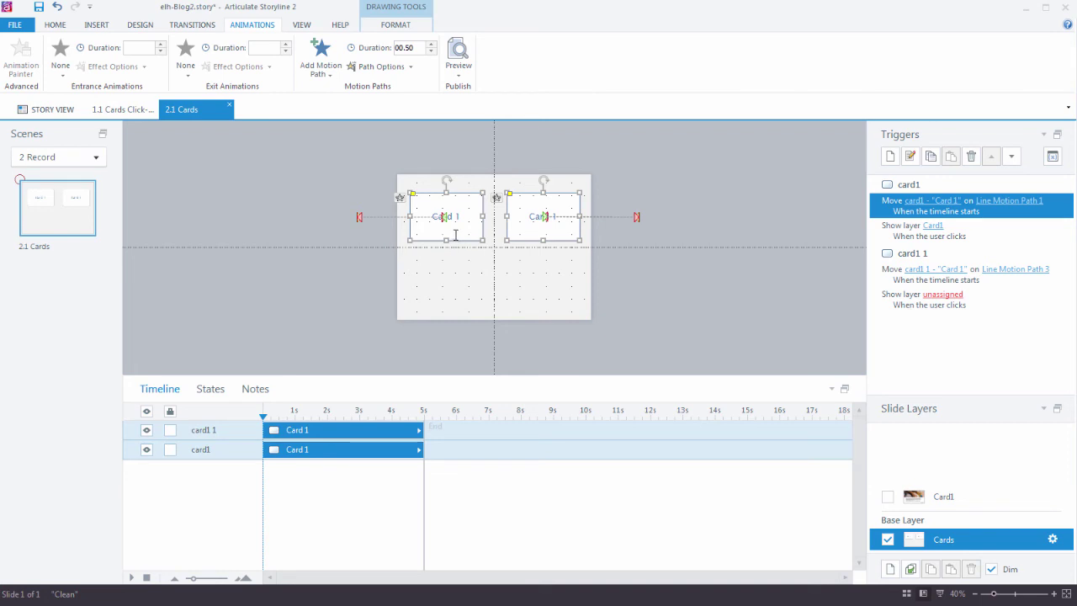
pyautogui.moveTo(464, 240); pyautogui.dragTo(469, 309)
pyautogui.click(677, 341)
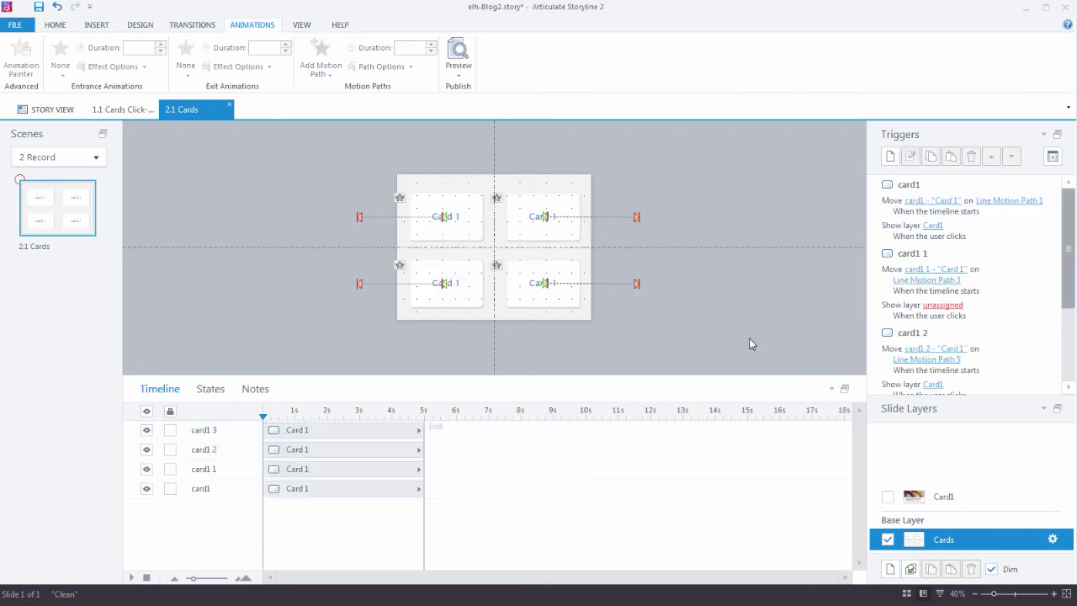
# Step: Set the target of the lower-left card's Show layer trigger to unassigned
pyautogui.moveTo(1067, 298); pyautogui.dragTo(1064, 370)
pyautogui.click(932, 297)
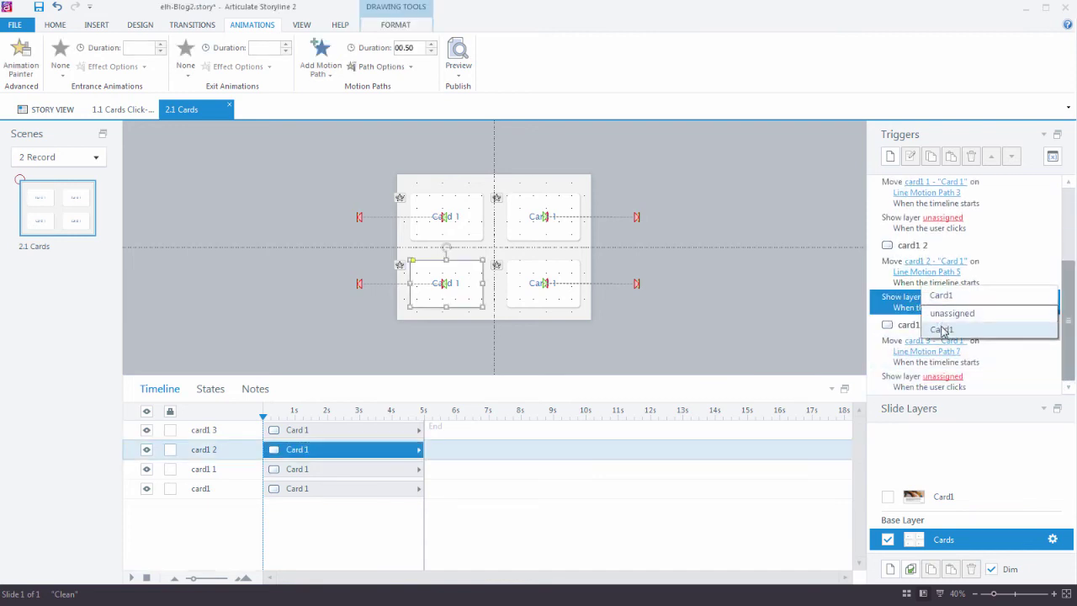
pyautogui.click(942, 314)
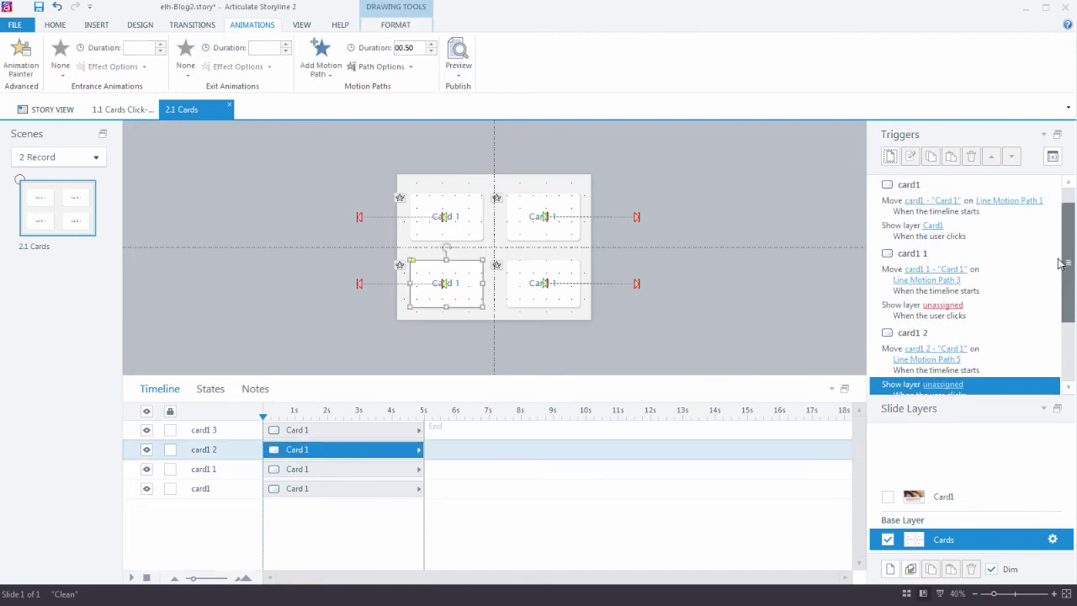
pyautogui.moveTo(1066, 285); pyautogui.dragTo(1070, 356)
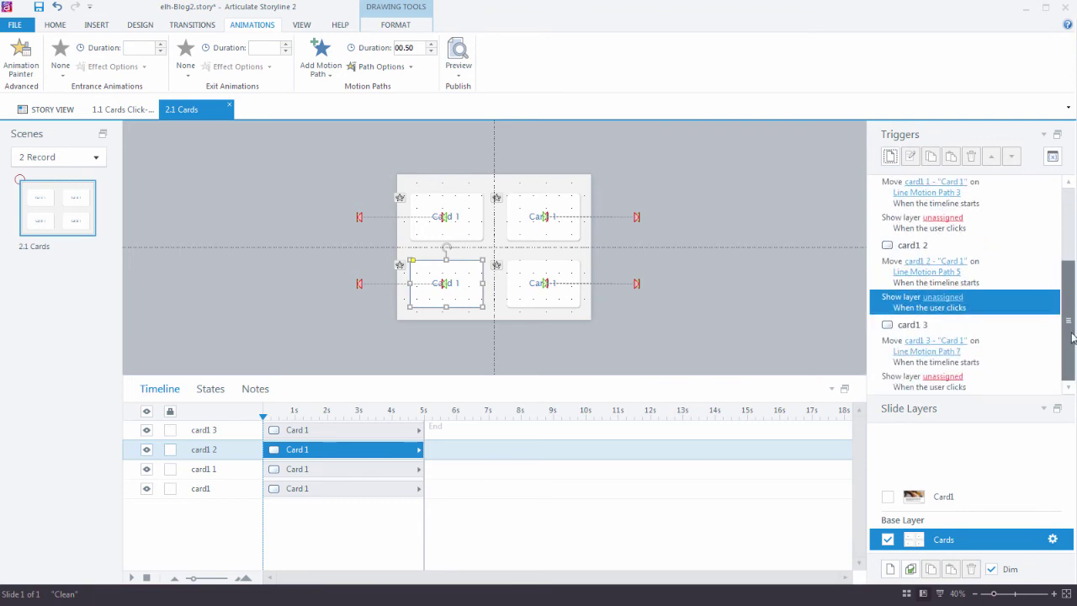
pyautogui.click(942, 349)
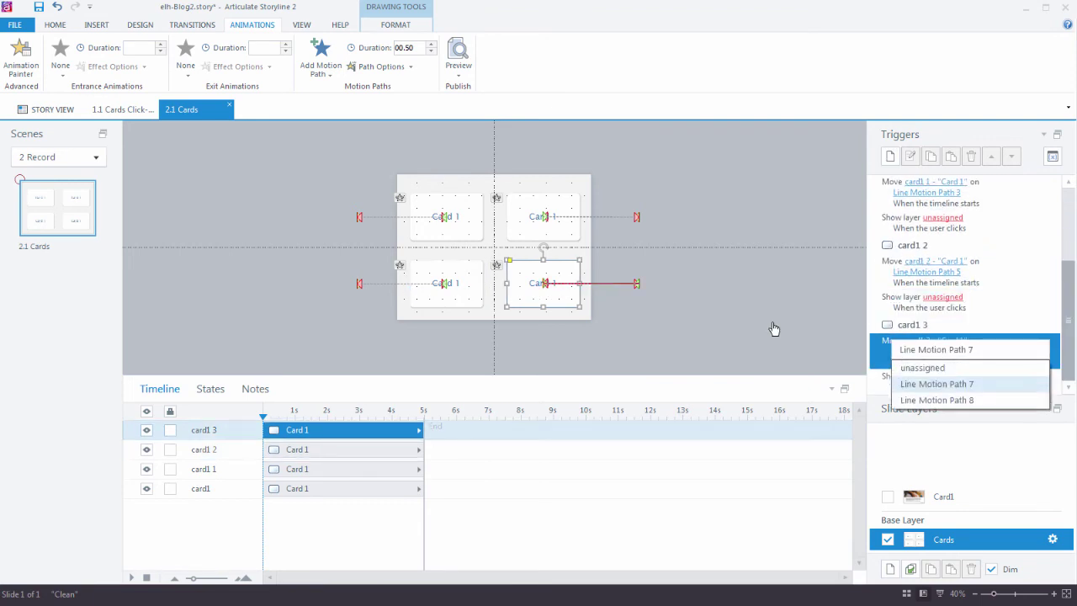
pyautogui.press('Escape')
# Step: Copy the Card1 layer's trigger that moves card1 on Line Motion Path 2 and paste it three times
pyautogui.click(976, 498)
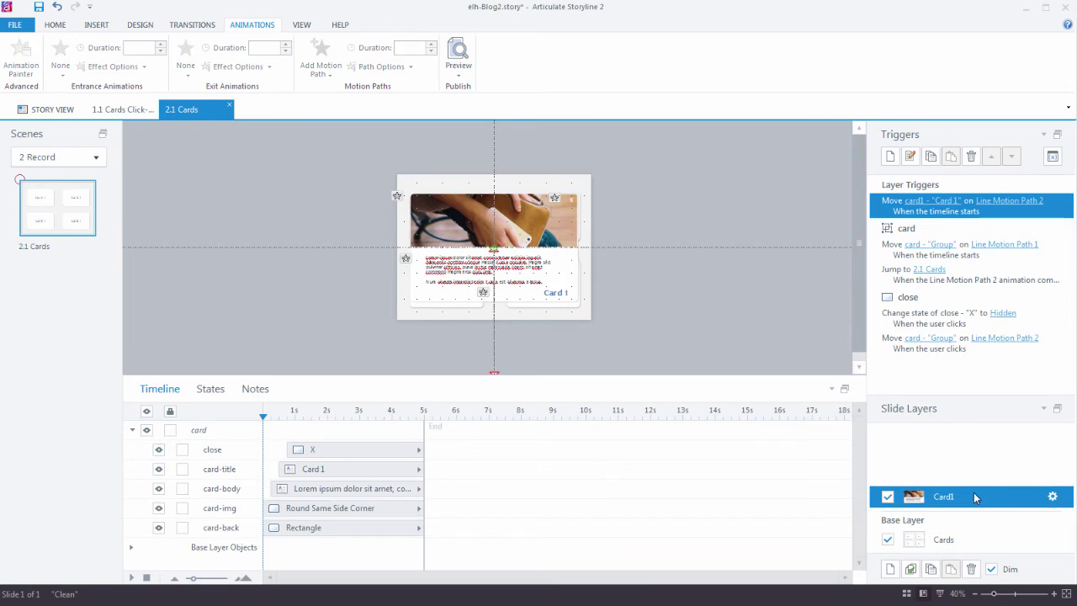
pyautogui.click(931, 156)
pyautogui.click(951, 158)
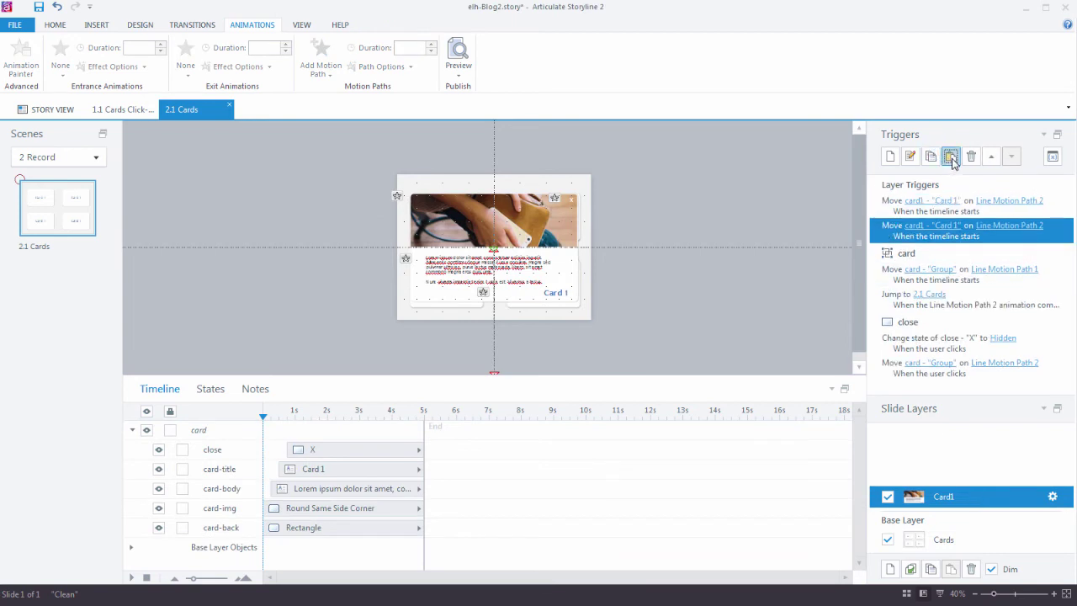
pyautogui.click(951, 158)
pyautogui.click(951, 158)
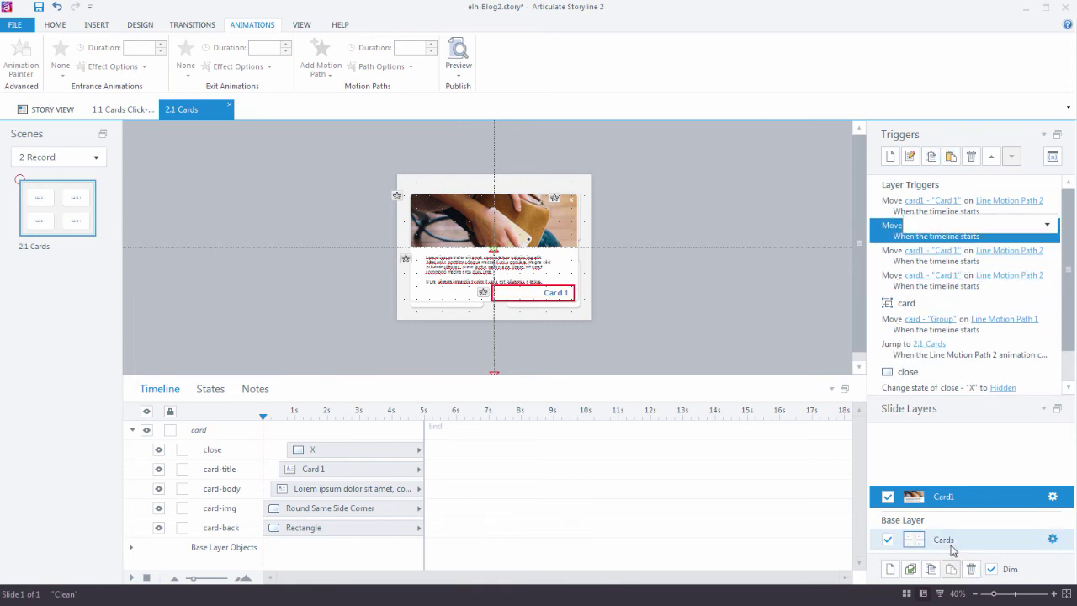
# Step: On the Cards base layer, rename card1 1, card1 2 and card1 3 as card2, card3 and card4
pyautogui.click(950, 545)
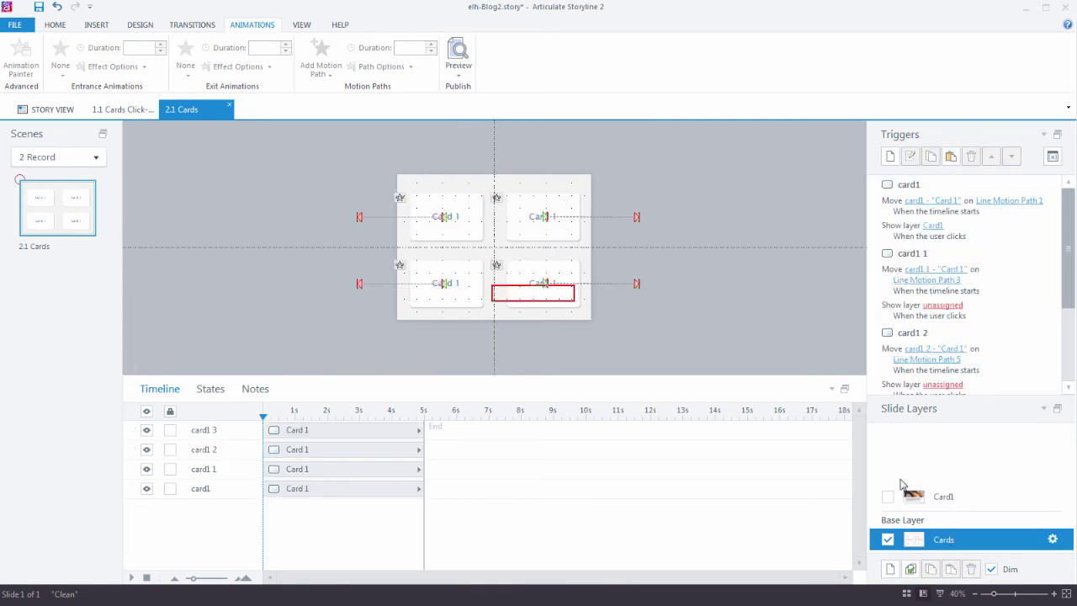
pyautogui.doubleClick(209, 470)
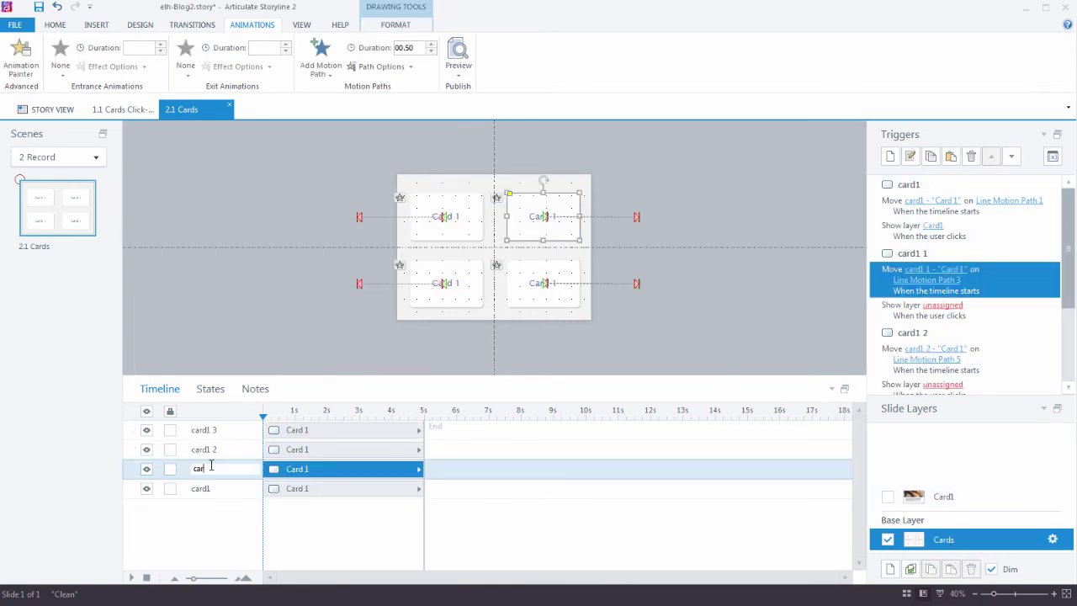
pyautogui.write('card2')
pyautogui.click(213, 450)
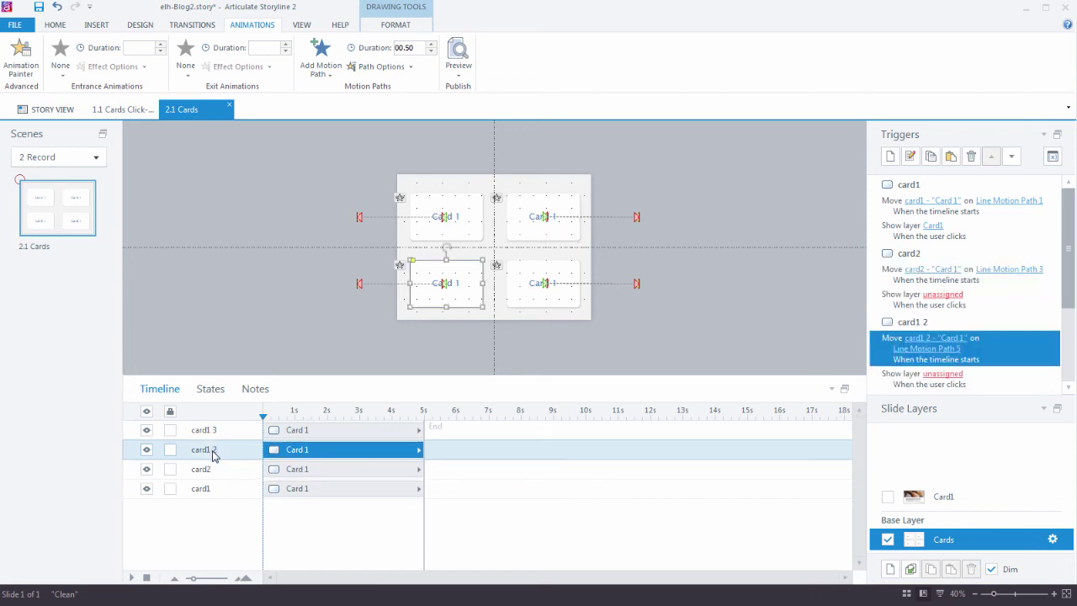
pyautogui.click(213, 450)
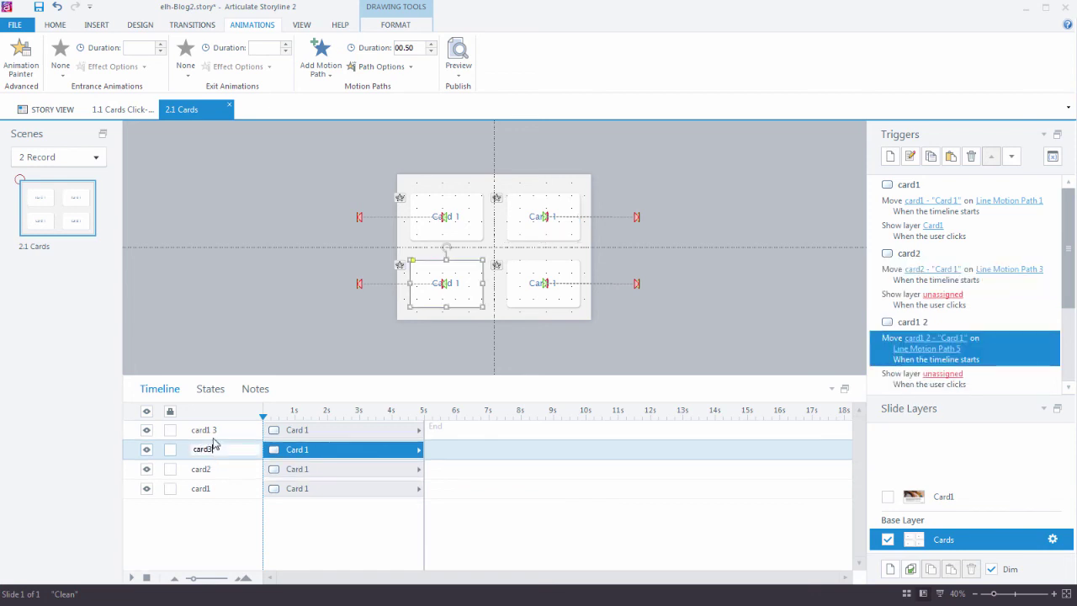
pyautogui.doubleClick(213, 430)
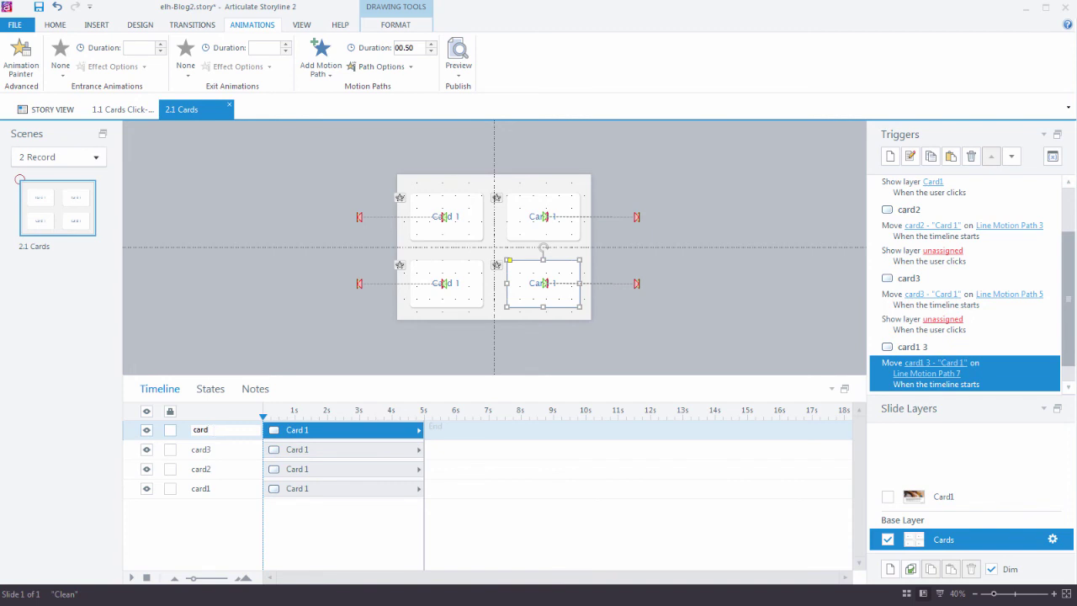
pyautogui.write('card4')
pyautogui.click(223, 329)
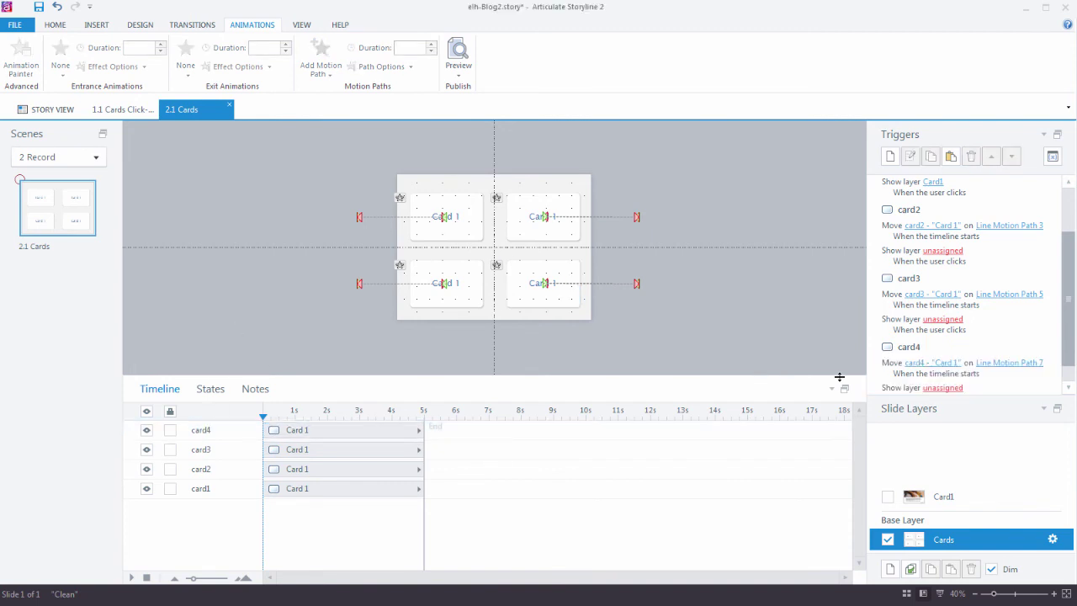
# Step: Edit the Card1 layer's second layer trigger to move card2 on Line Motion Path 4
pyautogui.click(993, 492)
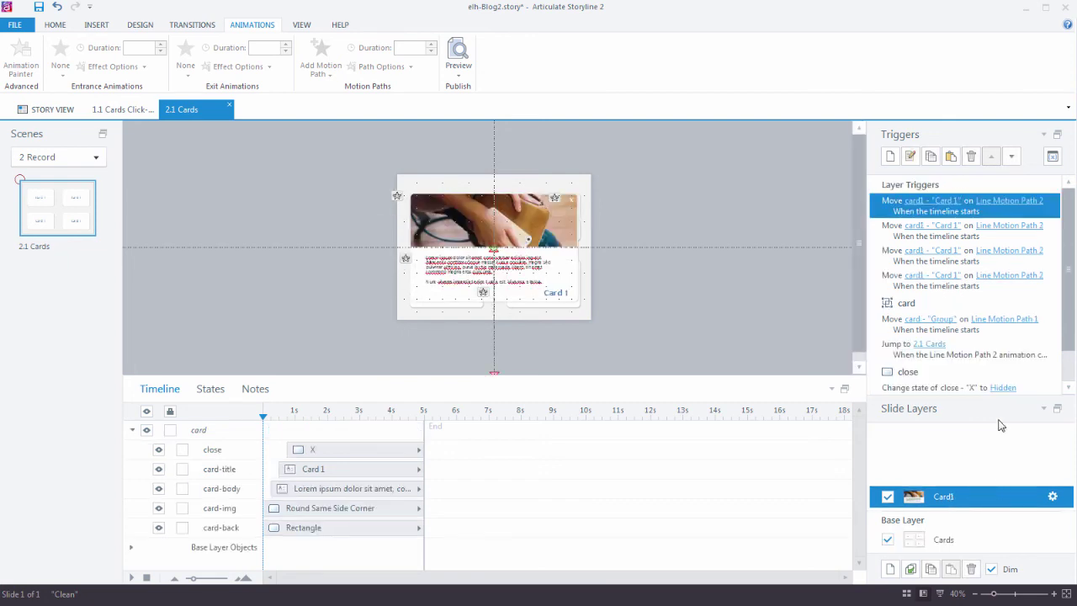
pyautogui.click(883, 235)
pyautogui.doubleClick(883, 235)
pyautogui.moveTo(487, 196); pyautogui.dragTo(692, 140)
pyautogui.click(735, 197)
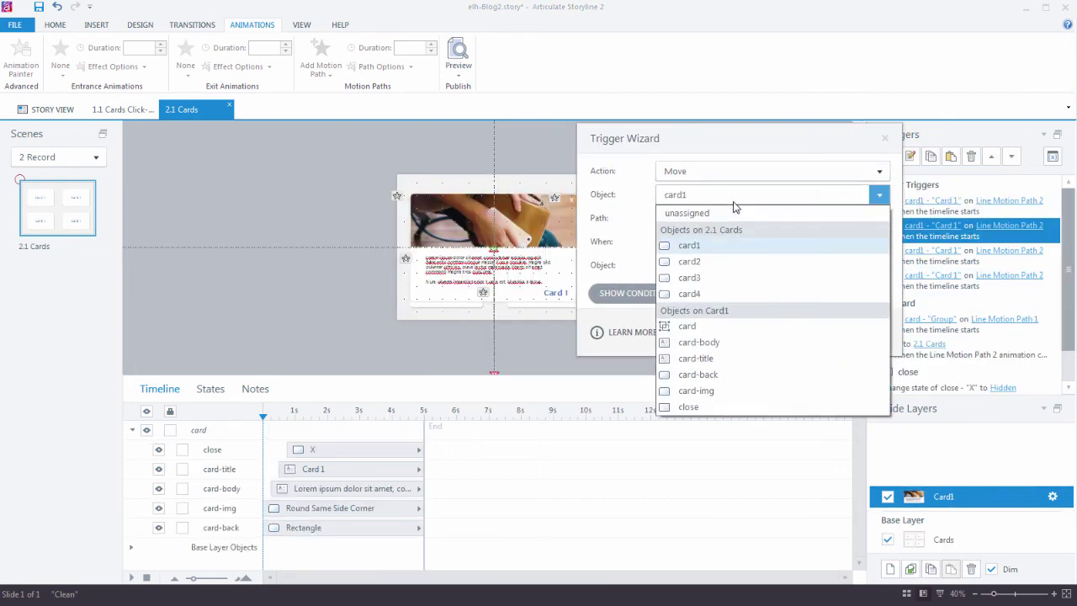
pyautogui.click(714, 269)
pyautogui.click(694, 220)
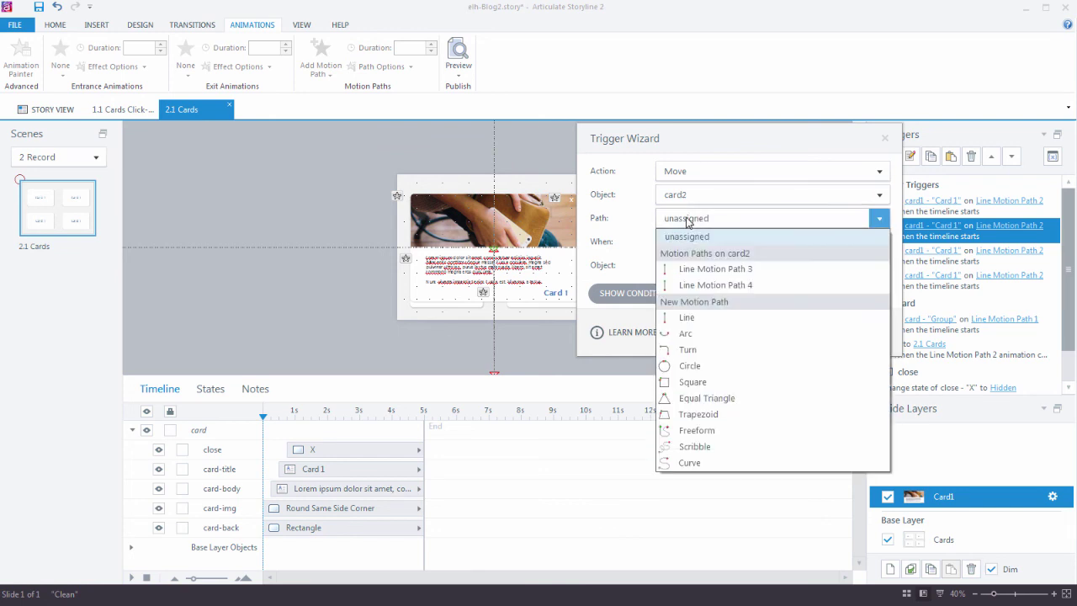
pyautogui.click(714, 286)
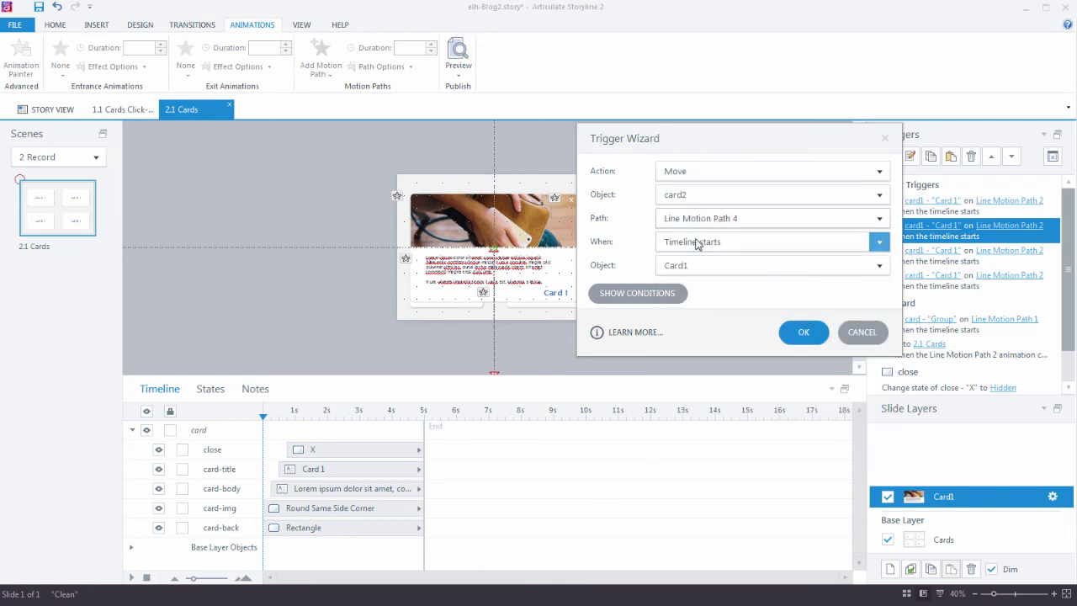
pyautogui.click(804, 332)
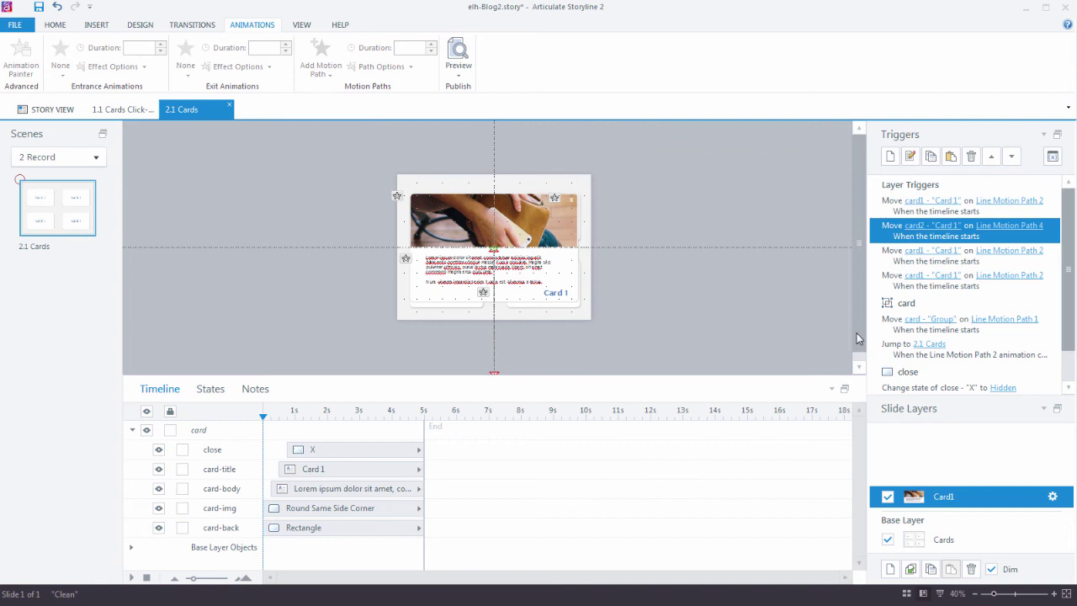
# Step: Edit the third layer trigger to move card3 on Line Motion Path 6
pyautogui.doubleClick(881, 257)
pyautogui.click(675, 255)
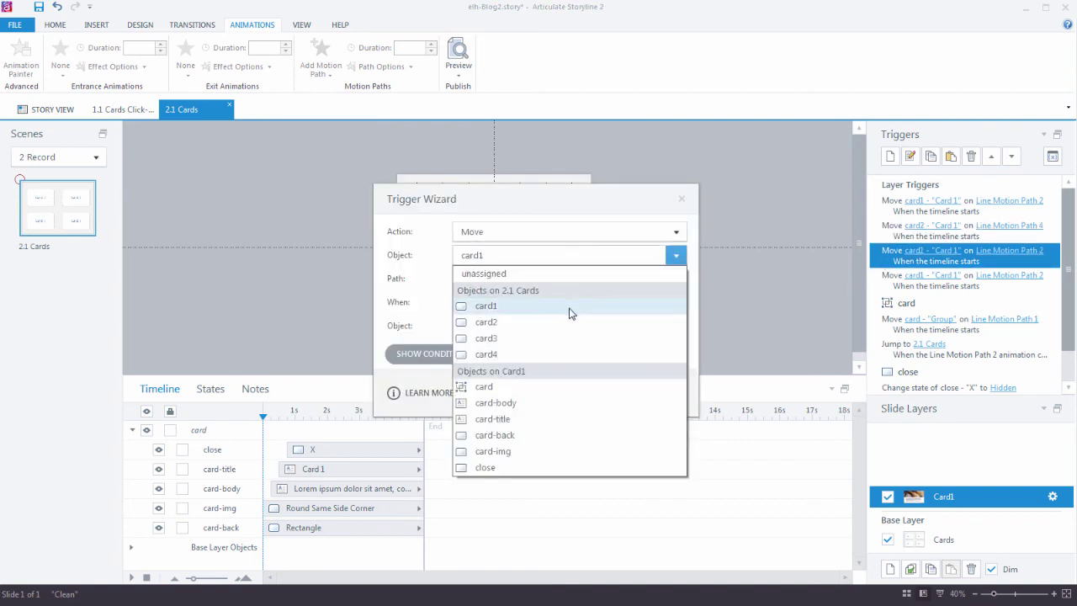
pyautogui.click(563, 336)
pyautogui.click(534, 281)
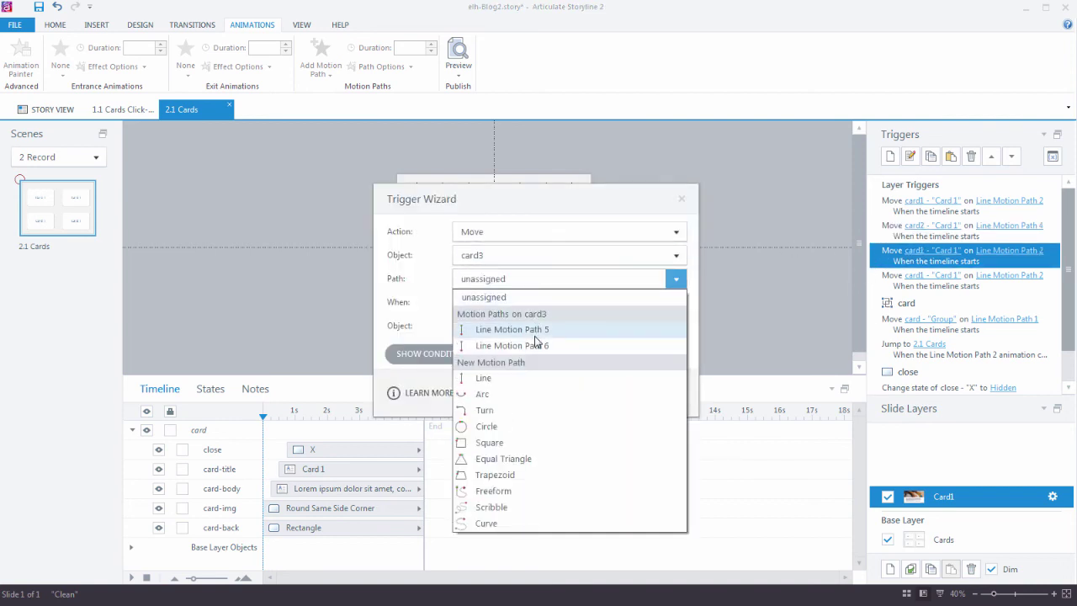
pyautogui.click(534, 344)
pyautogui.click(595, 393)
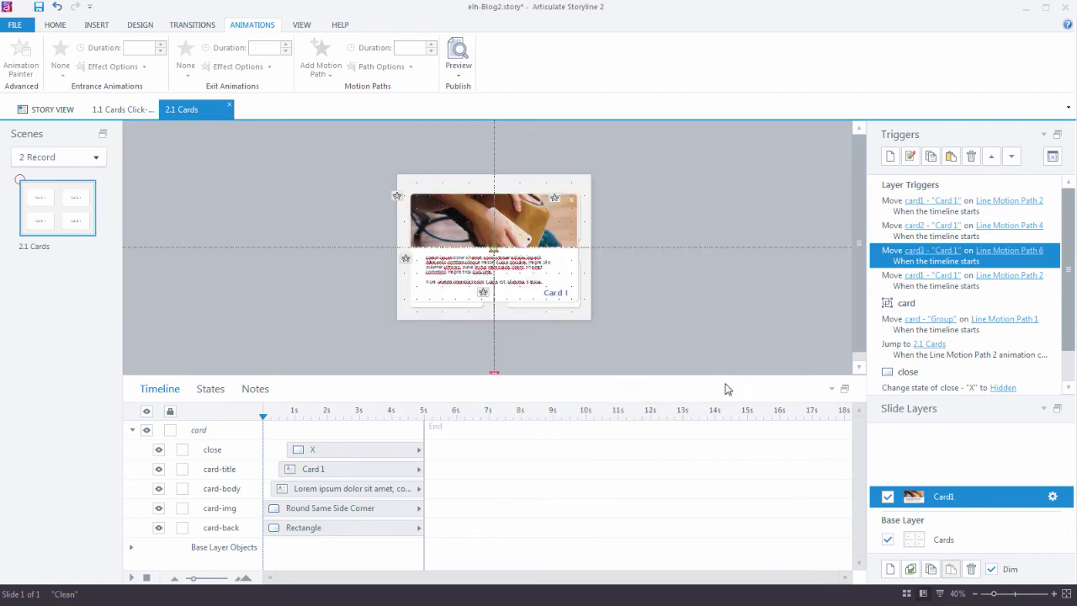
# Step: Edit the Card1 layer's fourth layer trigger to move card4 on Line Motion Path 8
pyautogui.doubleClick(891, 281)
pyautogui.click(533, 259)
pyautogui.click(519, 356)
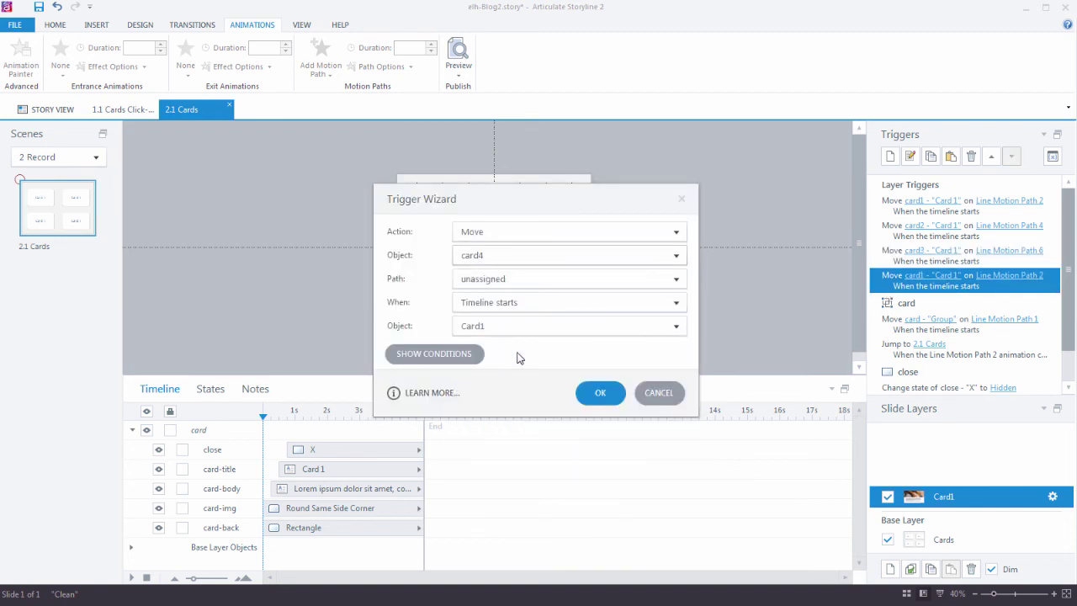
pyautogui.click(510, 278)
pyautogui.click(510, 344)
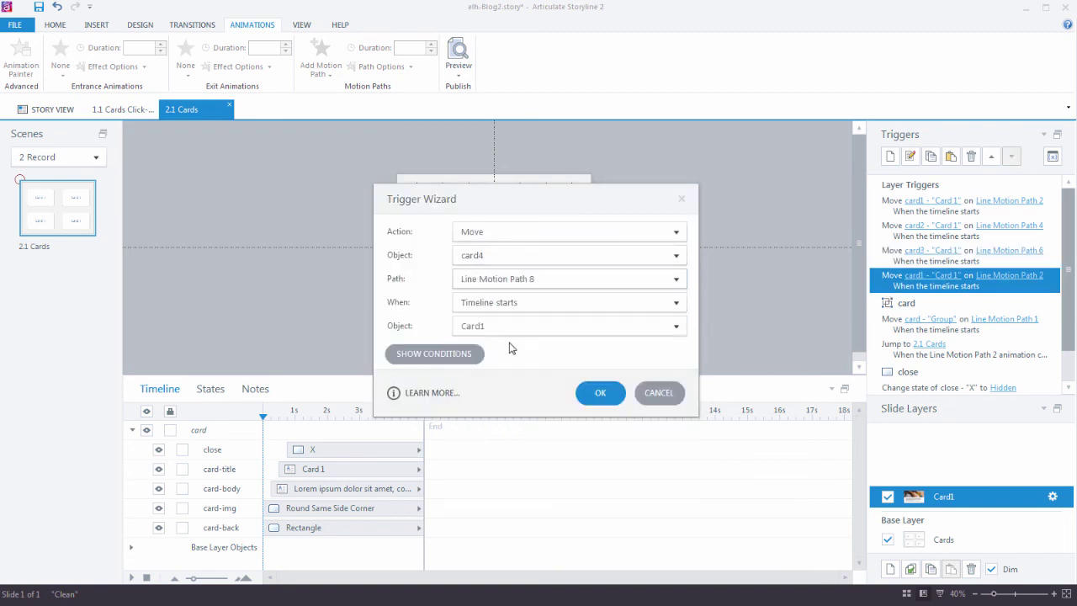
pyautogui.click(620, 401)
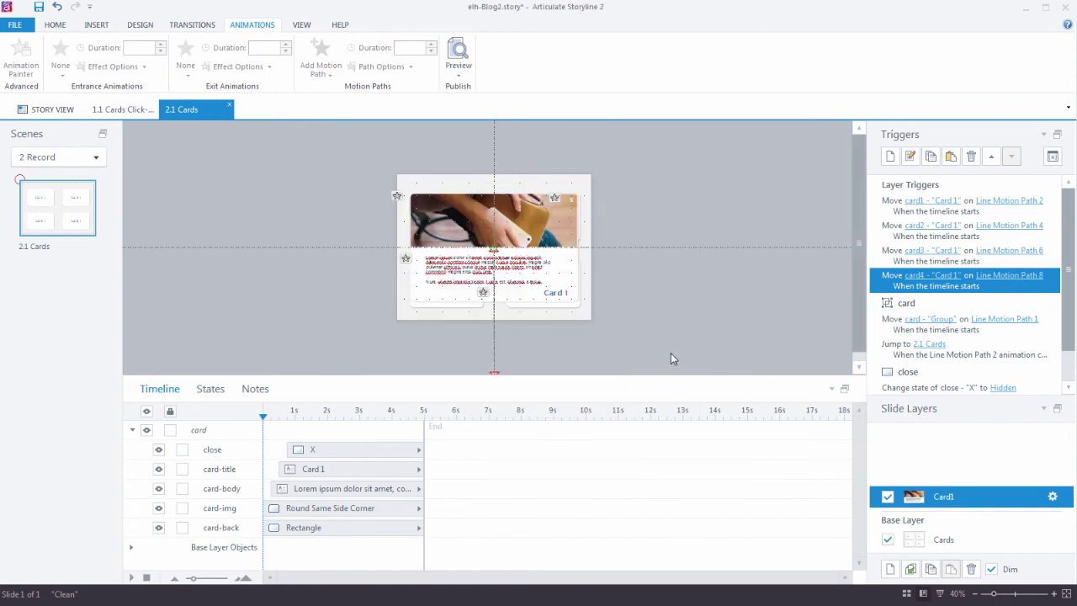
# Step: Preview the slide, test opening and closing the first card, and return to editing the slide
pyautogui.click(458, 69)
pyautogui.click(482, 89)
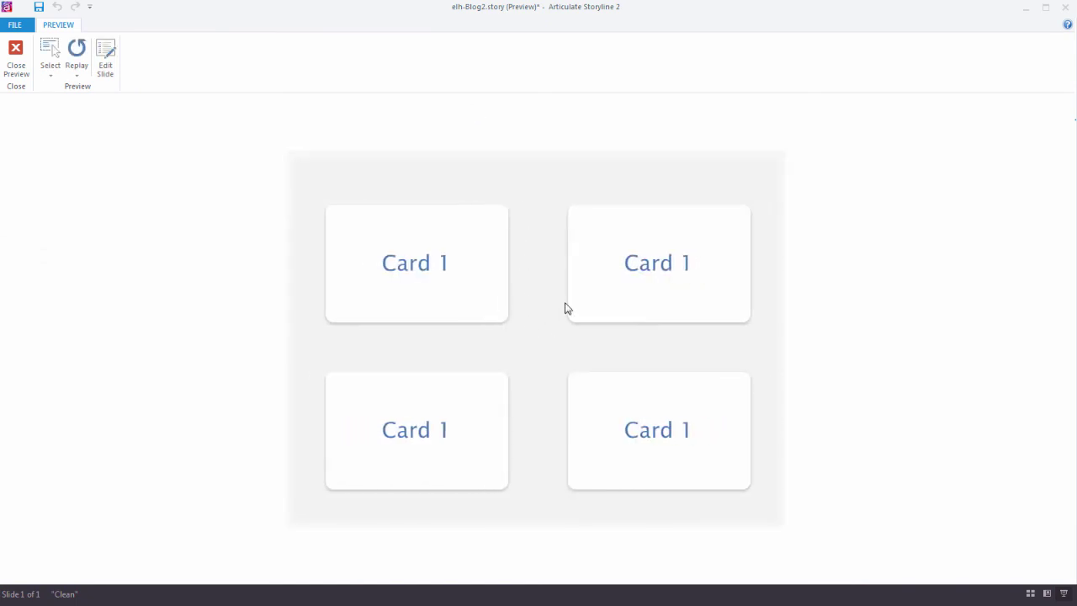
pyautogui.click(503, 301)
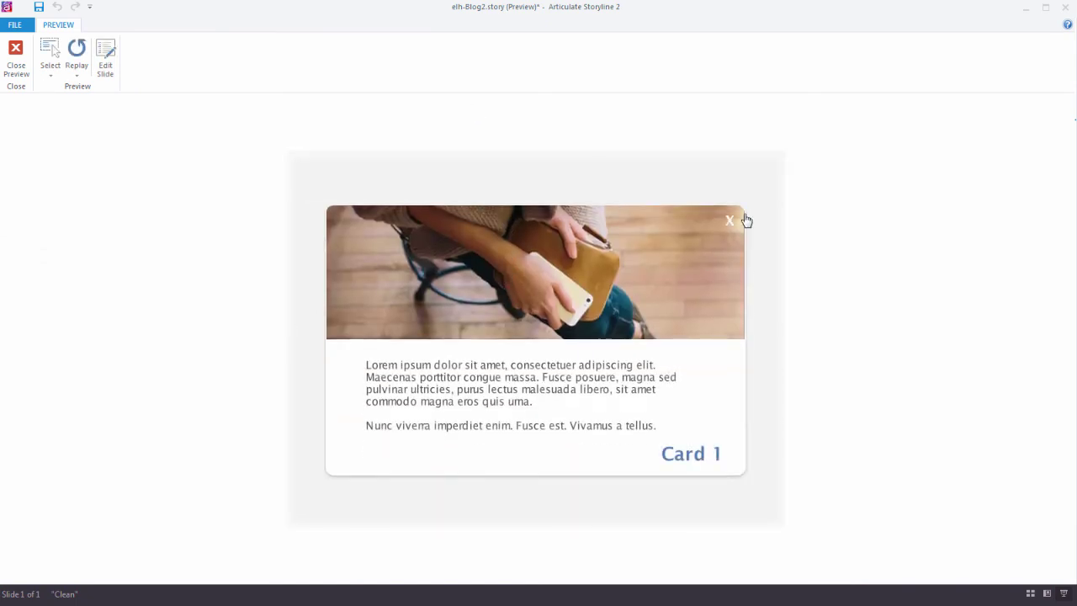
pyautogui.click(745, 219)
pyautogui.click(105, 57)
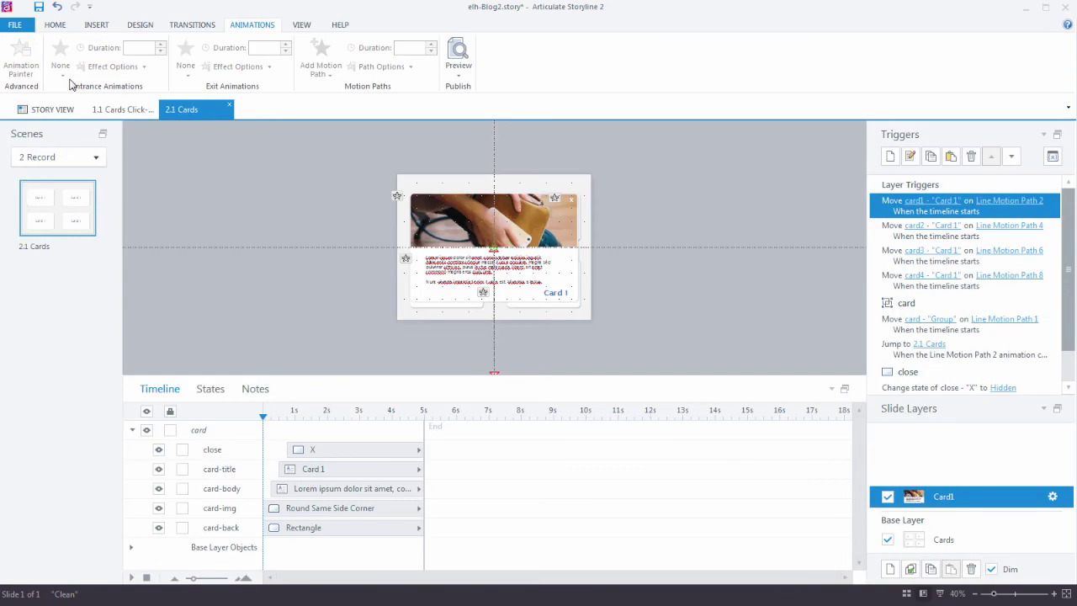
# Step: On the Cards base layer, change card2's text to Card 2 and color it purple
pyautogui.click(934, 539)
pyautogui.click(548, 200)
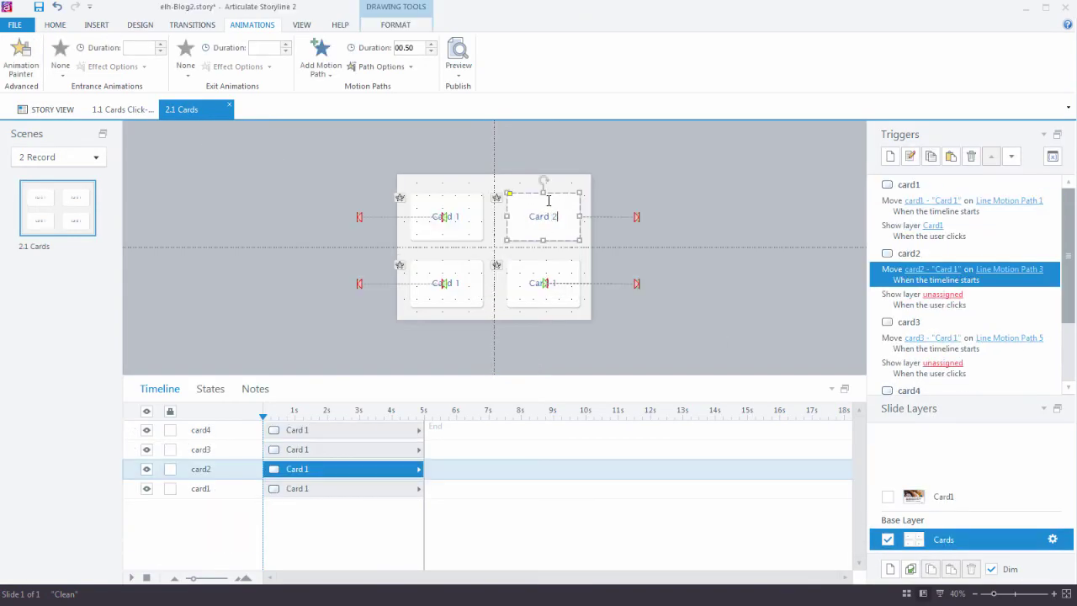
pyautogui.click(55, 24)
pyautogui.click(349, 68)
# Step: Change card3's text to Card 3 in orange and card4's text to Card 4 in green
pyautogui.click(451, 285)
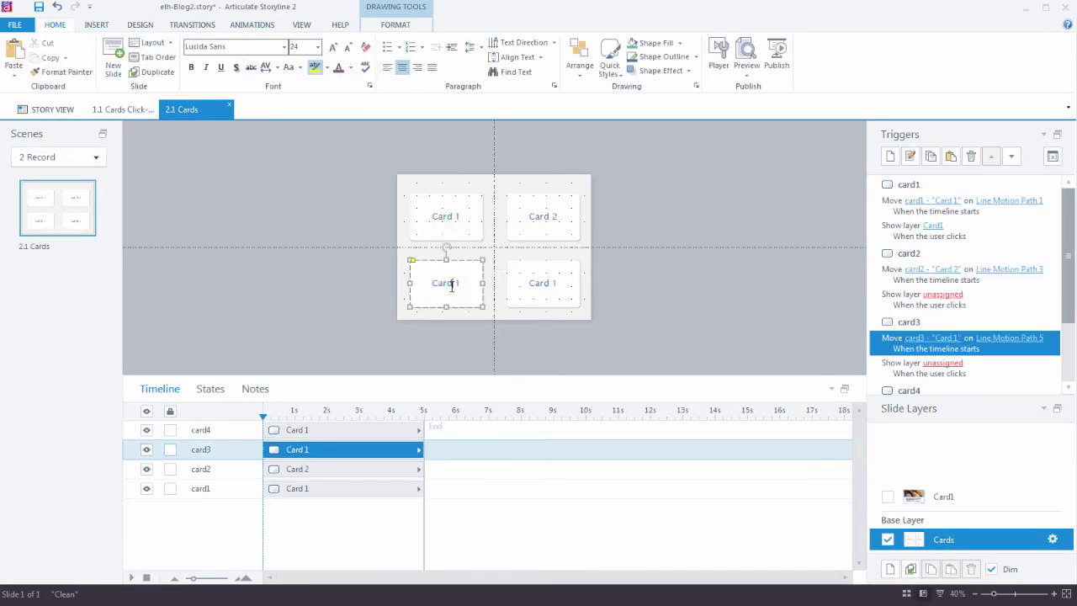
pyautogui.click(350, 68)
pyautogui.click(428, 95)
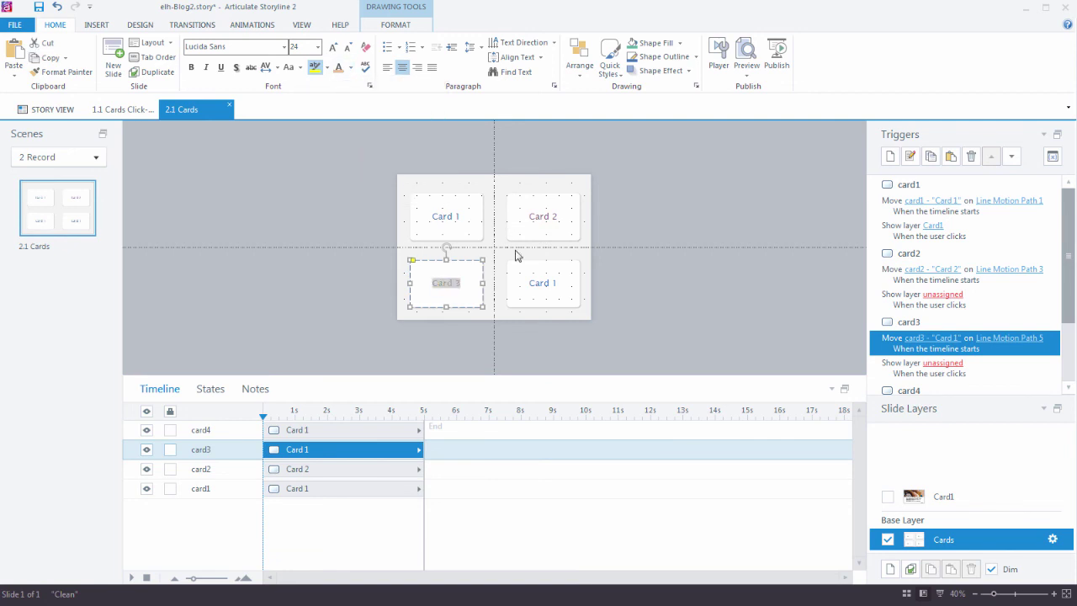
pyautogui.doubleClick(540, 281)
pyautogui.click(350, 69)
pyautogui.click(395, 95)
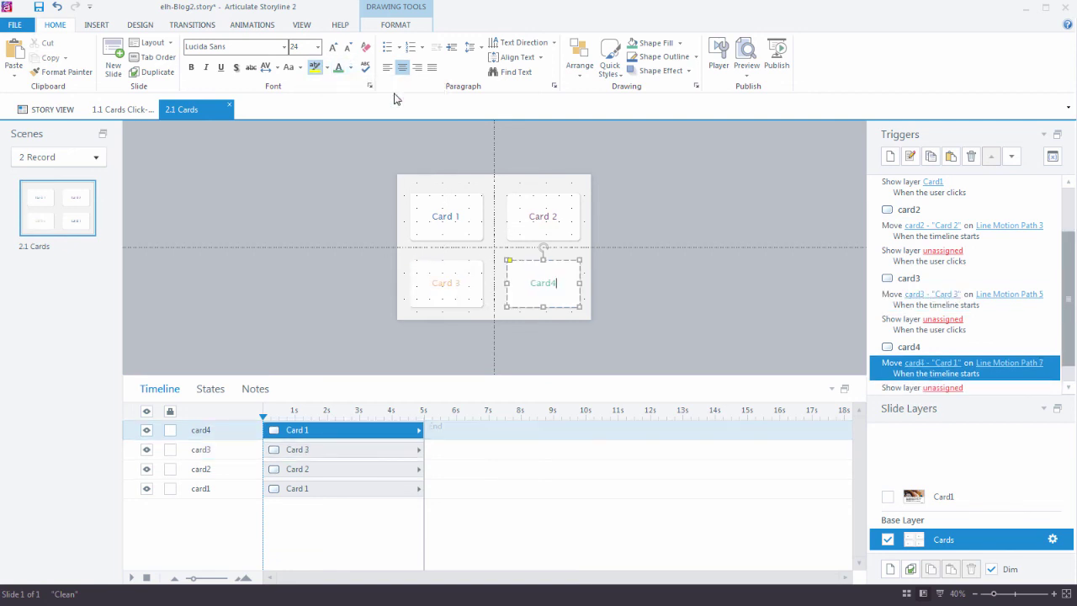
pyautogui.click(657, 249)
# Step: Make three copies of the Card1 slide layer
pyautogui.click(943, 496)
pyautogui.click(951, 569)
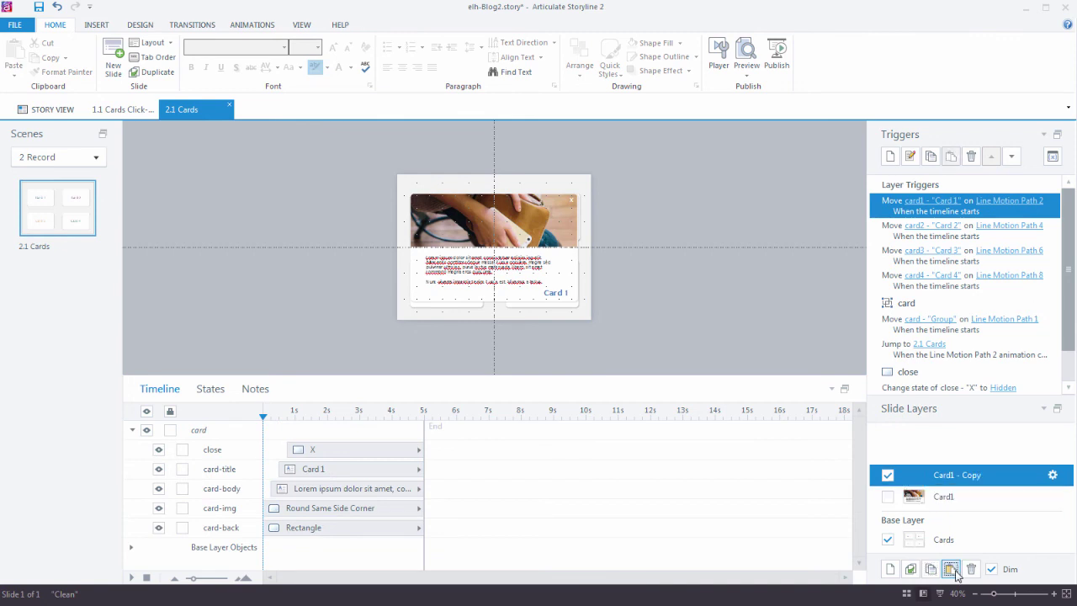
pyautogui.click(951, 570)
# Step: Rename the three copied slide layers as Card2, Card3 and Card4
pyautogui.doubleClick(950, 478)
pyautogui.write('Card2')
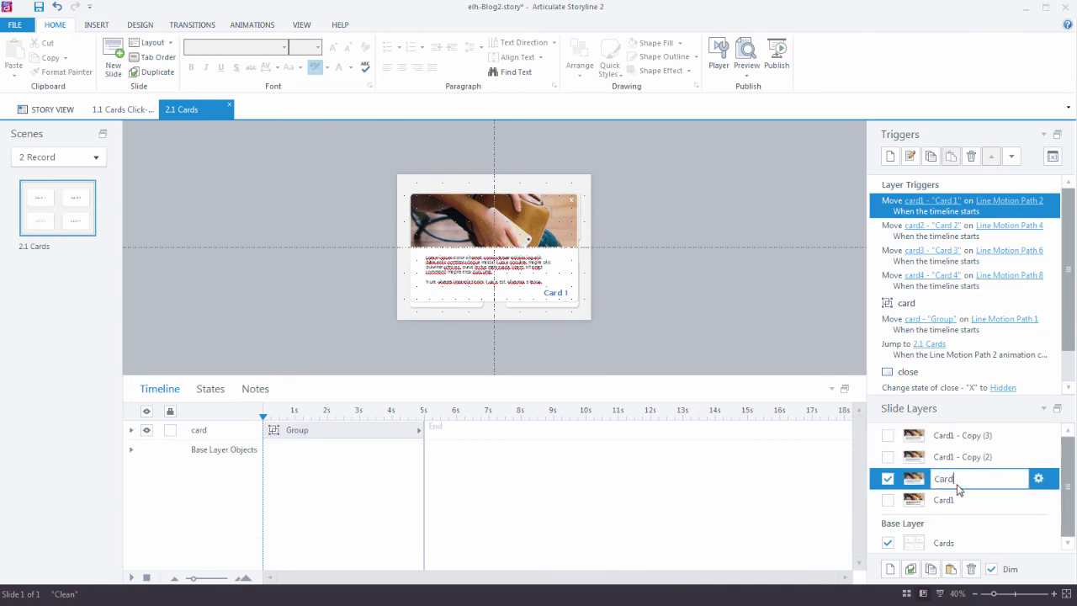
pyautogui.click(948, 457)
pyautogui.doubleClick(948, 458)
pyautogui.write('Card3')
pyautogui.doubleClick(942, 435)
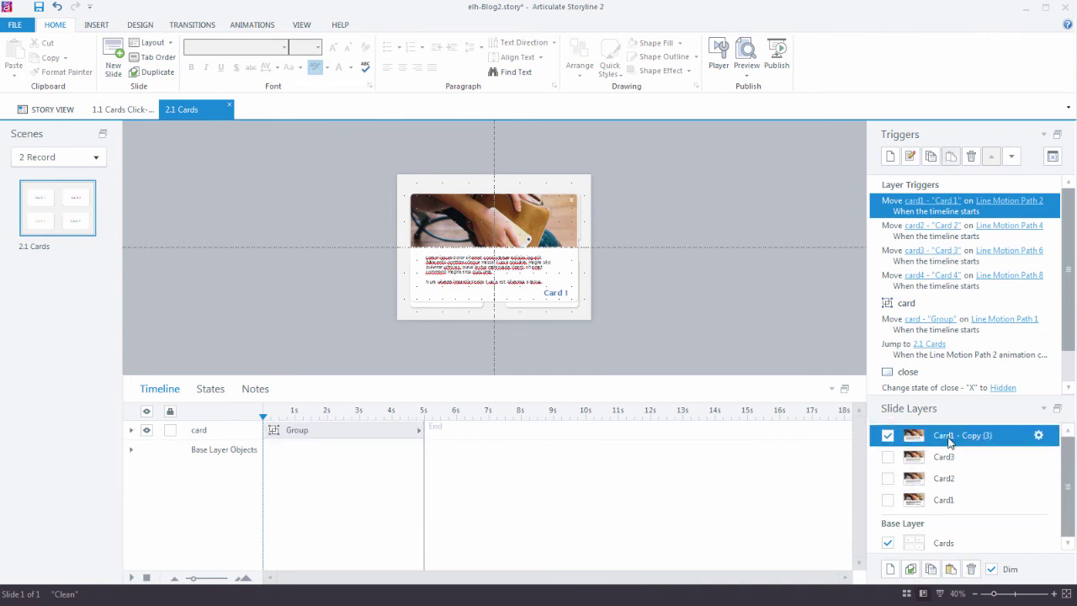
pyautogui.write('Card4')
pyautogui.press('Return')
# Step: On the Card4 layer, change the large card's title to Card 4 in green
pyautogui.click(560, 294)
pyautogui.click(563, 284)
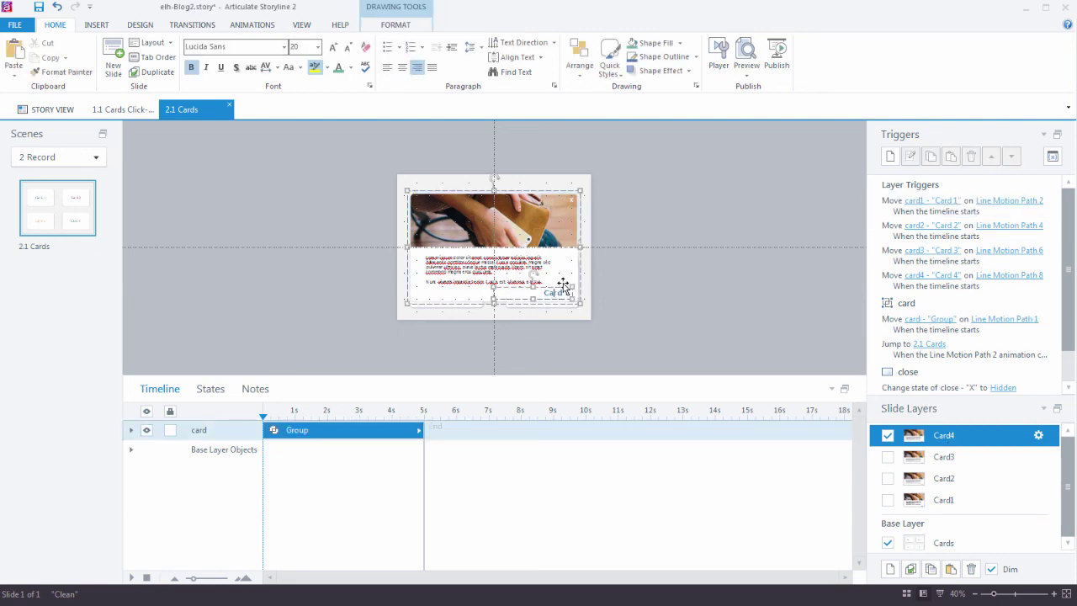
pyautogui.write('4')
# Step: Fill the Card4 layer's image shape with the DeathtoStock_Medium7 picture, tiled as texture
pyautogui.click(442, 236)
pyautogui.hotkey('ctrl', 'Return')
pyautogui.click(789, 268)
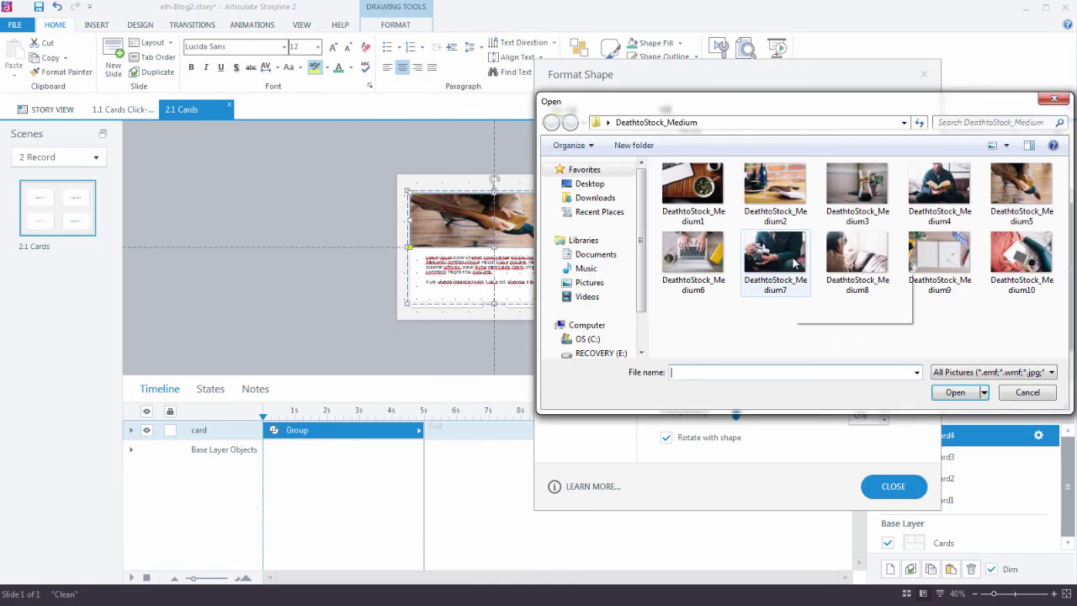
pyautogui.doubleClick(789, 259)
pyautogui.click(673, 283)
pyautogui.click(893, 485)
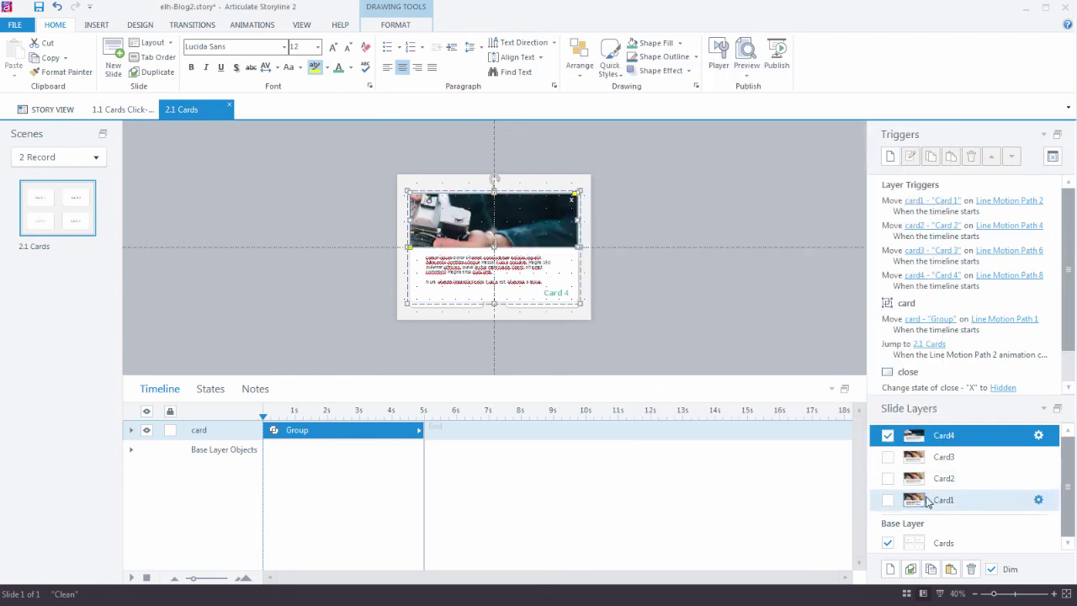
pyautogui.moveTo(982, 398); pyautogui.dragTo(981, 418)
pyautogui.scroll(-1, 1070, 352)
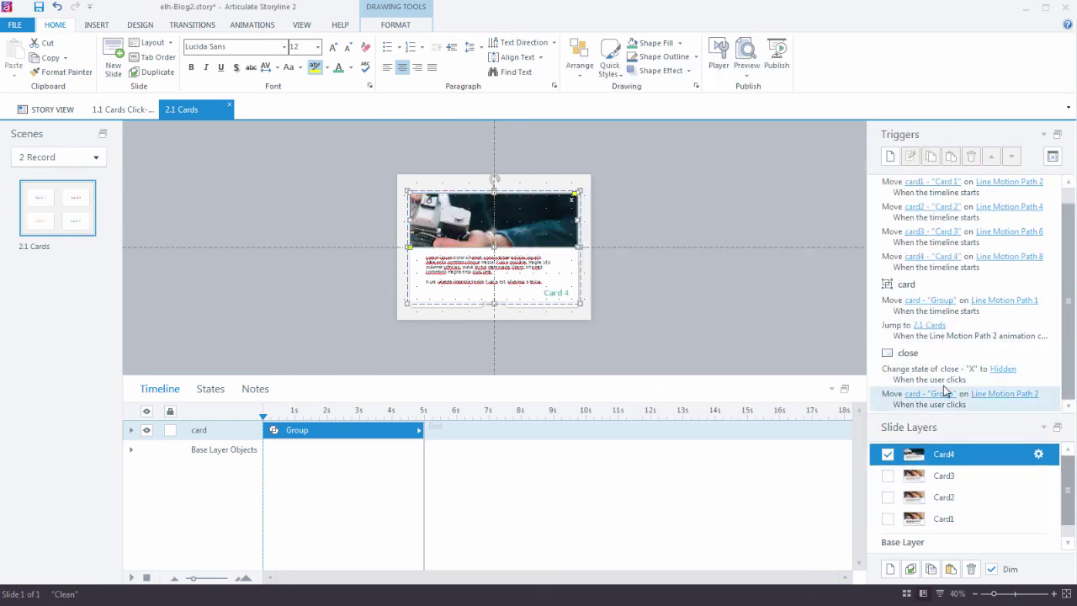
pyautogui.scroll(1, 947, 396)
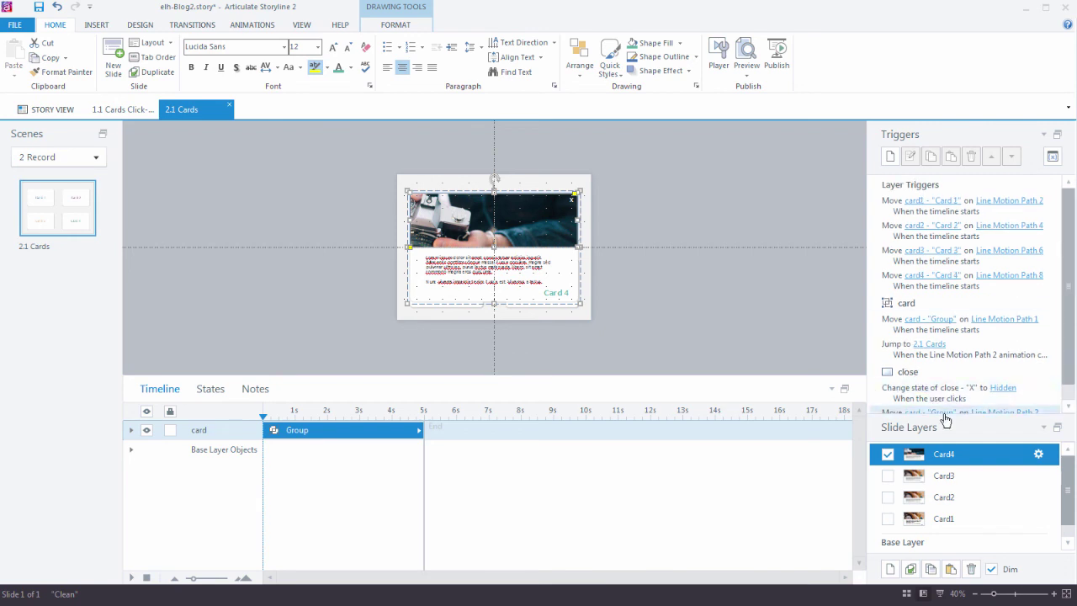
# Step: On the Card3 layer, change the large card's title to Card 3 in orange, matching the base layer card
pyautogui.click(943, 475)
pyautogui.click(566, 290)
pyautogui.click(943, 542)
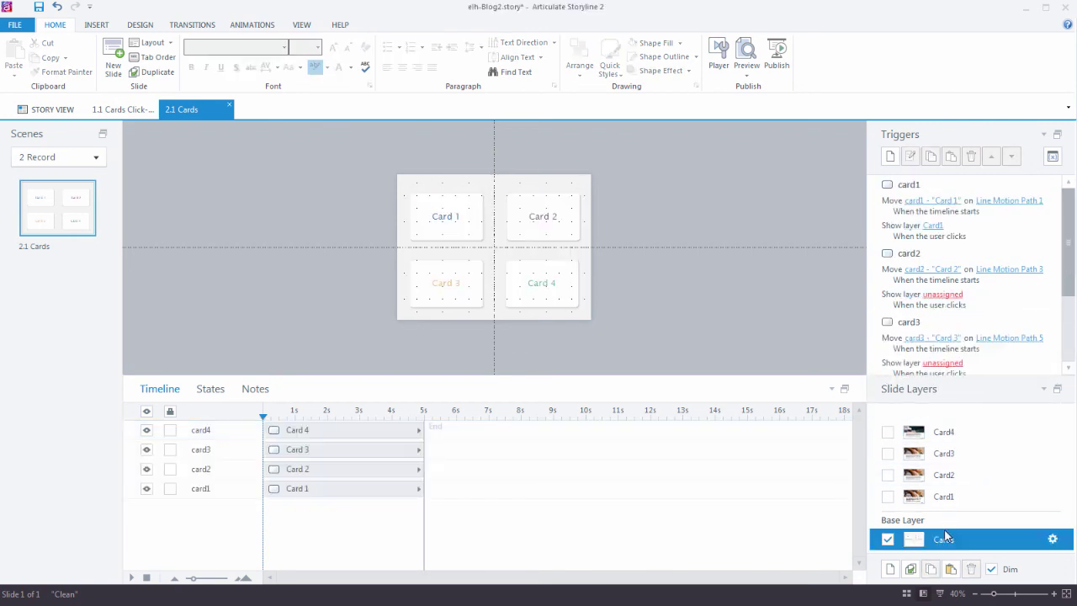
pyautogui.click(965, 452)
pyautogui.click(564, 293)
pyautogui.click(567, 295)
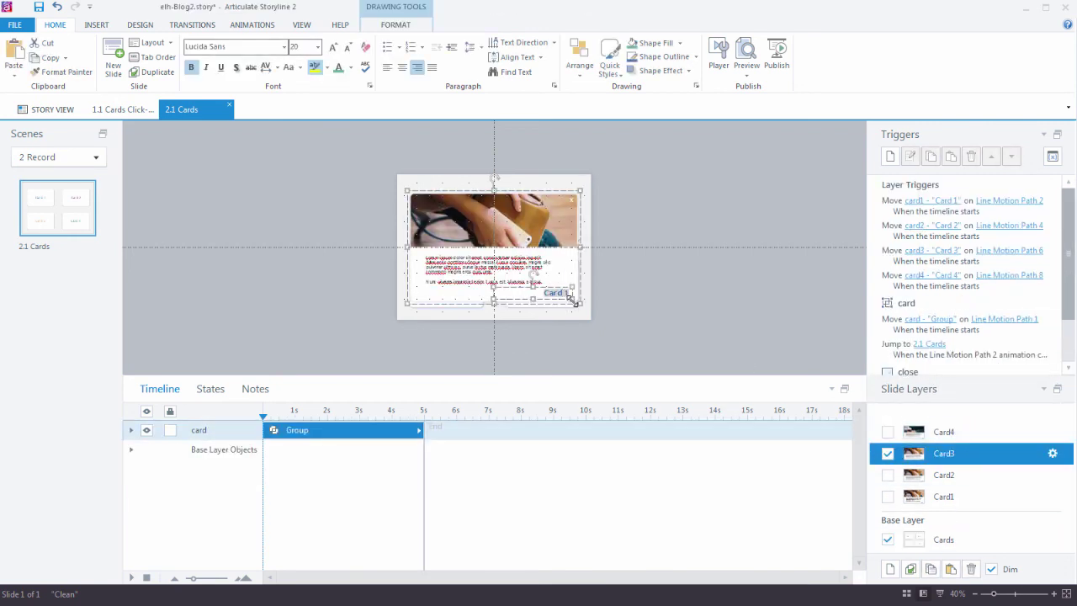
pyautogui.click(351, 68)
pyautogui.click(426, 93)
pyautogui.write('Car')
# Step: Fill the Card3 layer's image shape with the DeathtoStock_Medium4 picture
pyautogui.doubleClick(542, 226)
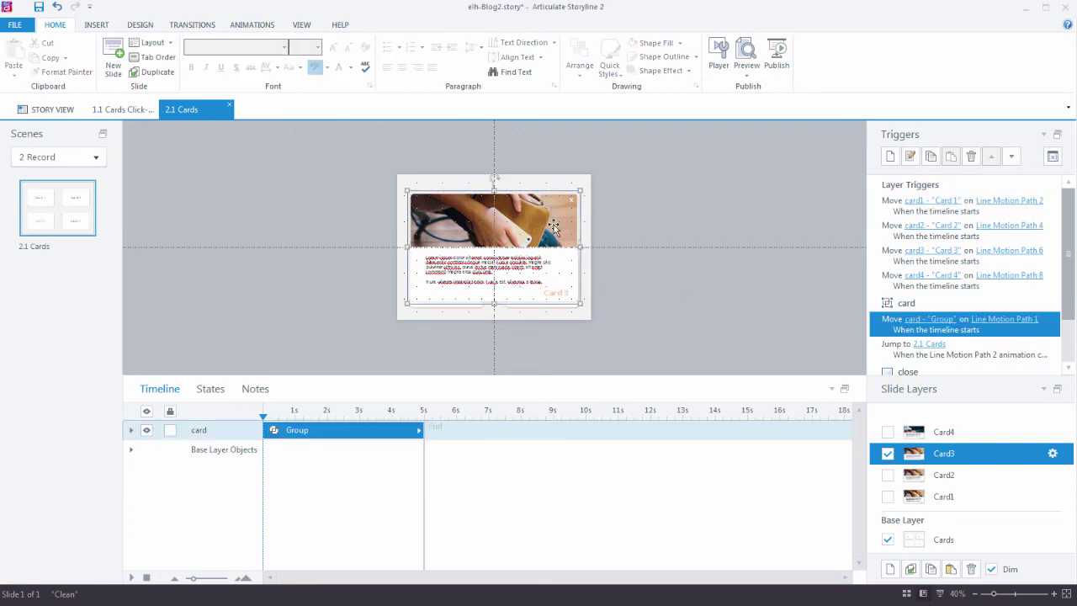
pyautogui.click(782, 261)
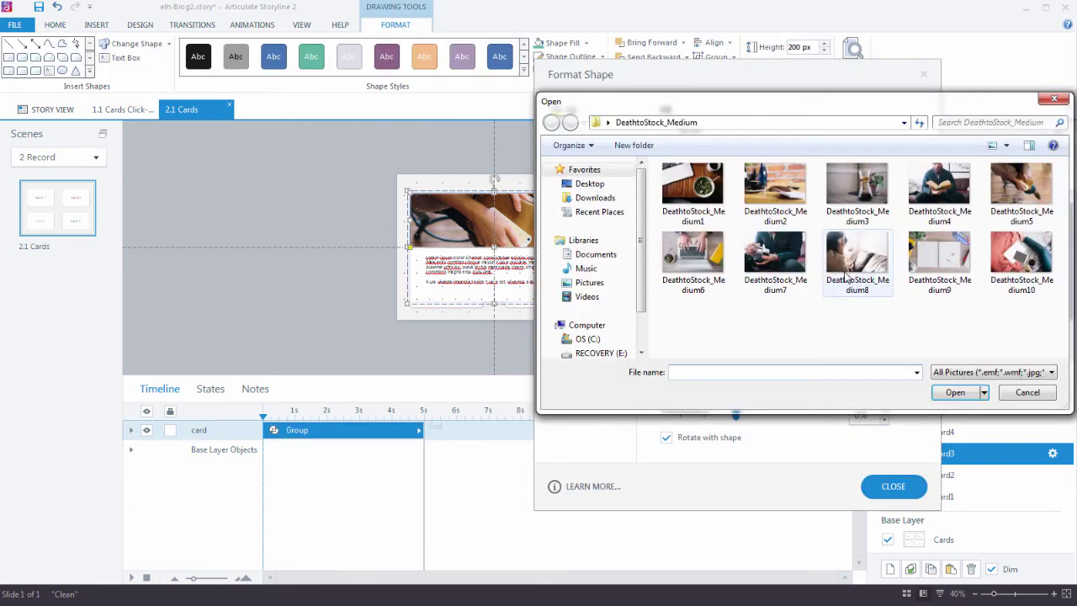
pyautogui.doubleClick(939, 186)
pyautogui.click(893, 486)
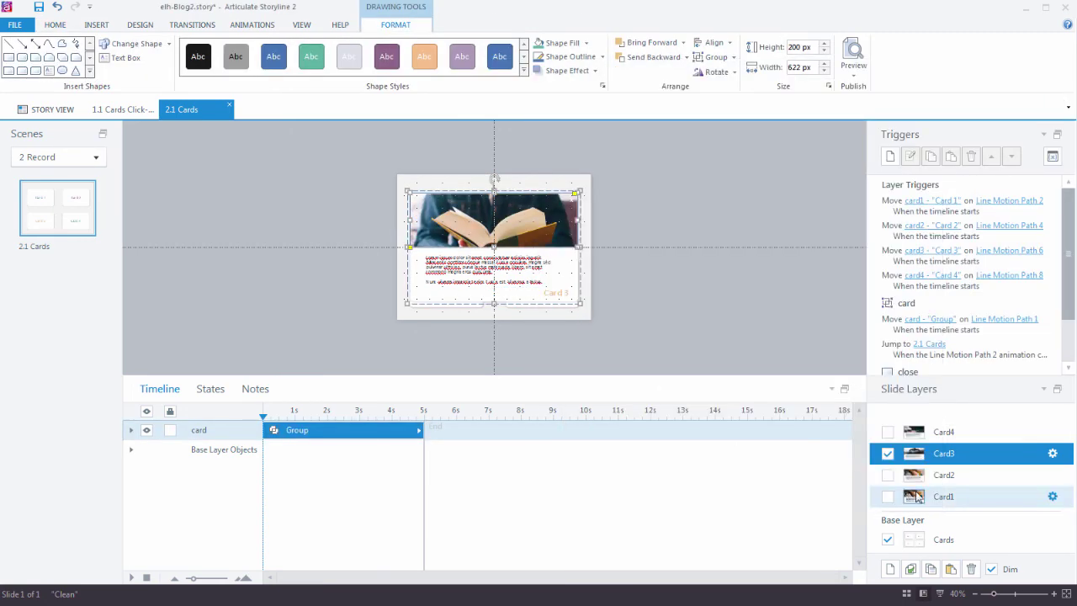
# Step: On the Card2 layer, change the large card's title to Card 2 in purple
pyautogui.click(943, 474)
pyautogui.click(559, 288)
pyautogui.click(559, 291)
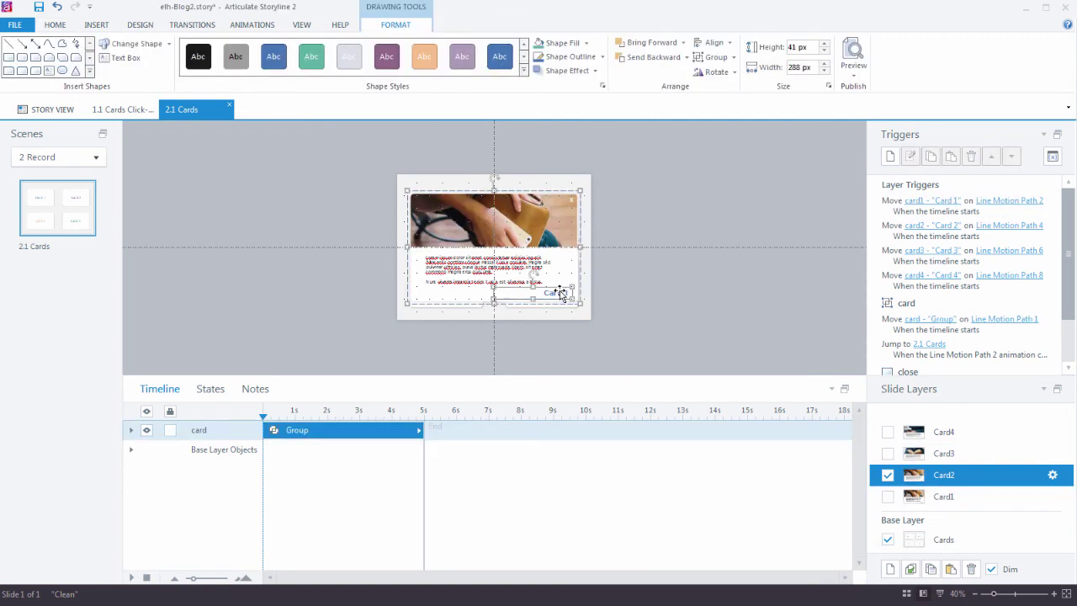
pyautogui.click(556, 299)
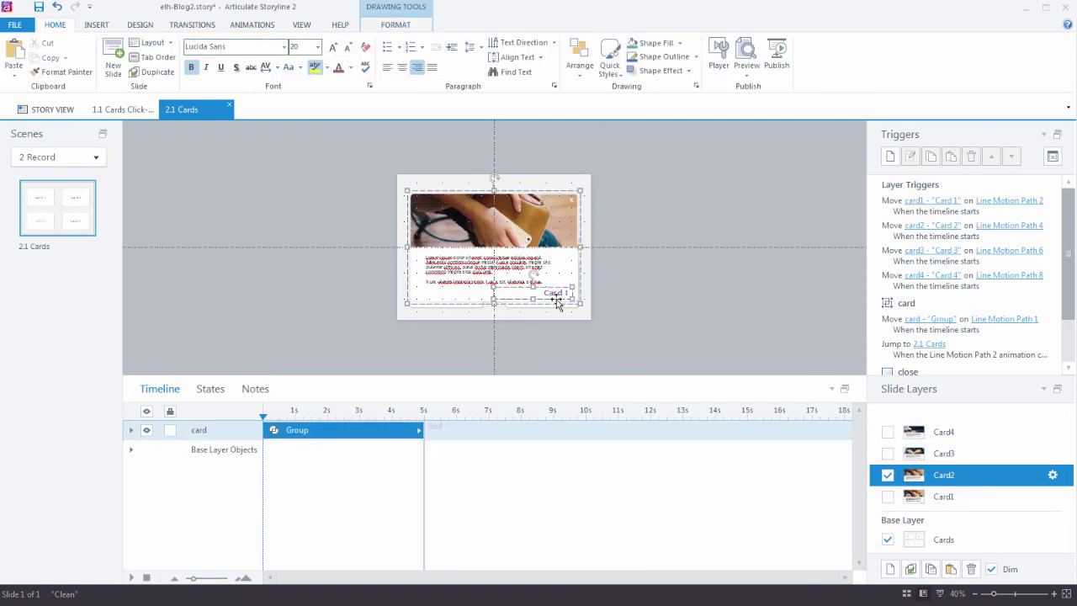
# Step: Fill the Card2 layer's image shape with the DeathtoStock_Medium6 picture
pyautogui.doubleClick(561, 248)
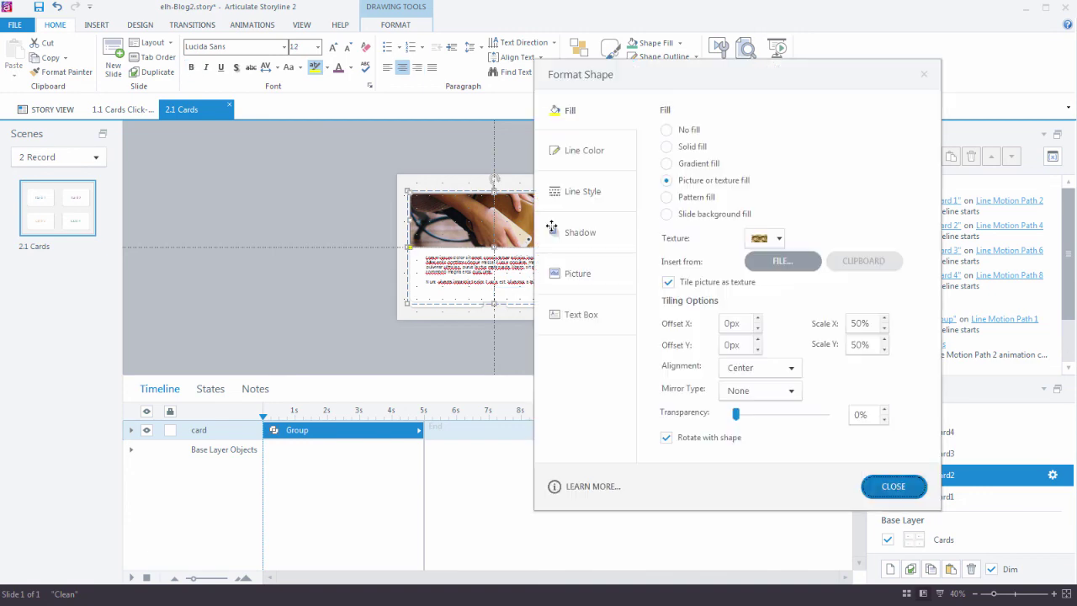
pyautogui.click(782, 260)
pyautogui.doubleClick(683, 254)
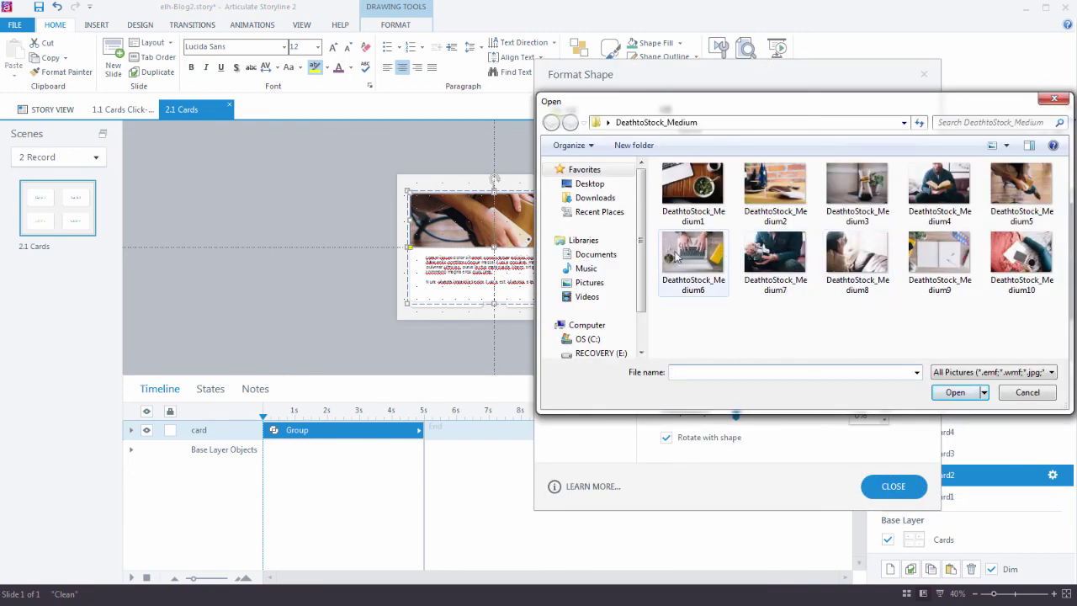
pyautogui.click(890, 486)
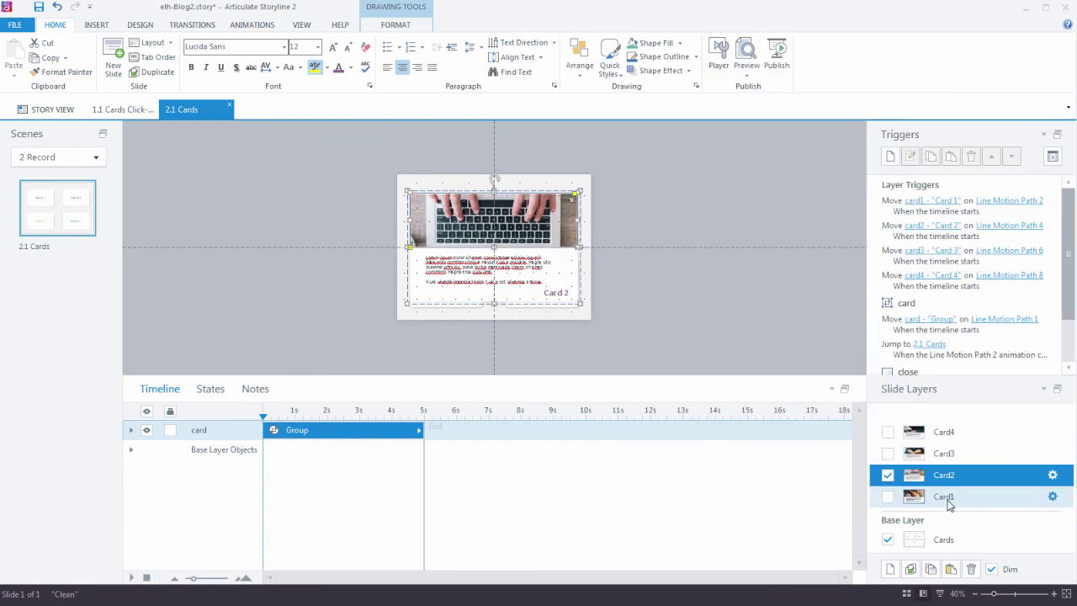
# Step: On the Cards base layer, open the unassigned layer choice of card2's Show layer trigger
pyautogui.click(946, 497)
pyautogui.click(936, 541)
pyautogui.click(942, 293)
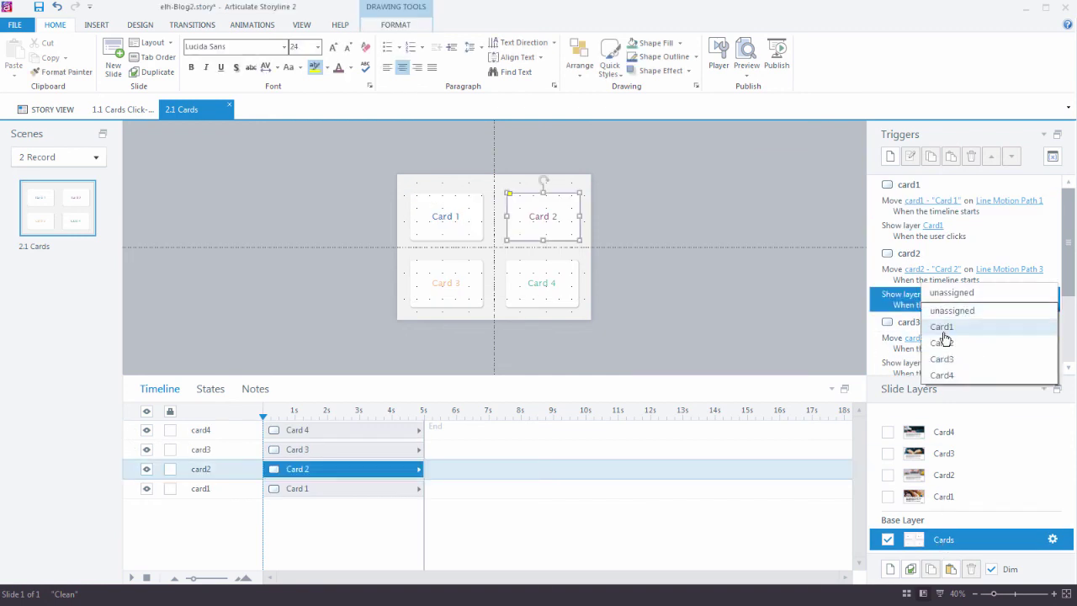